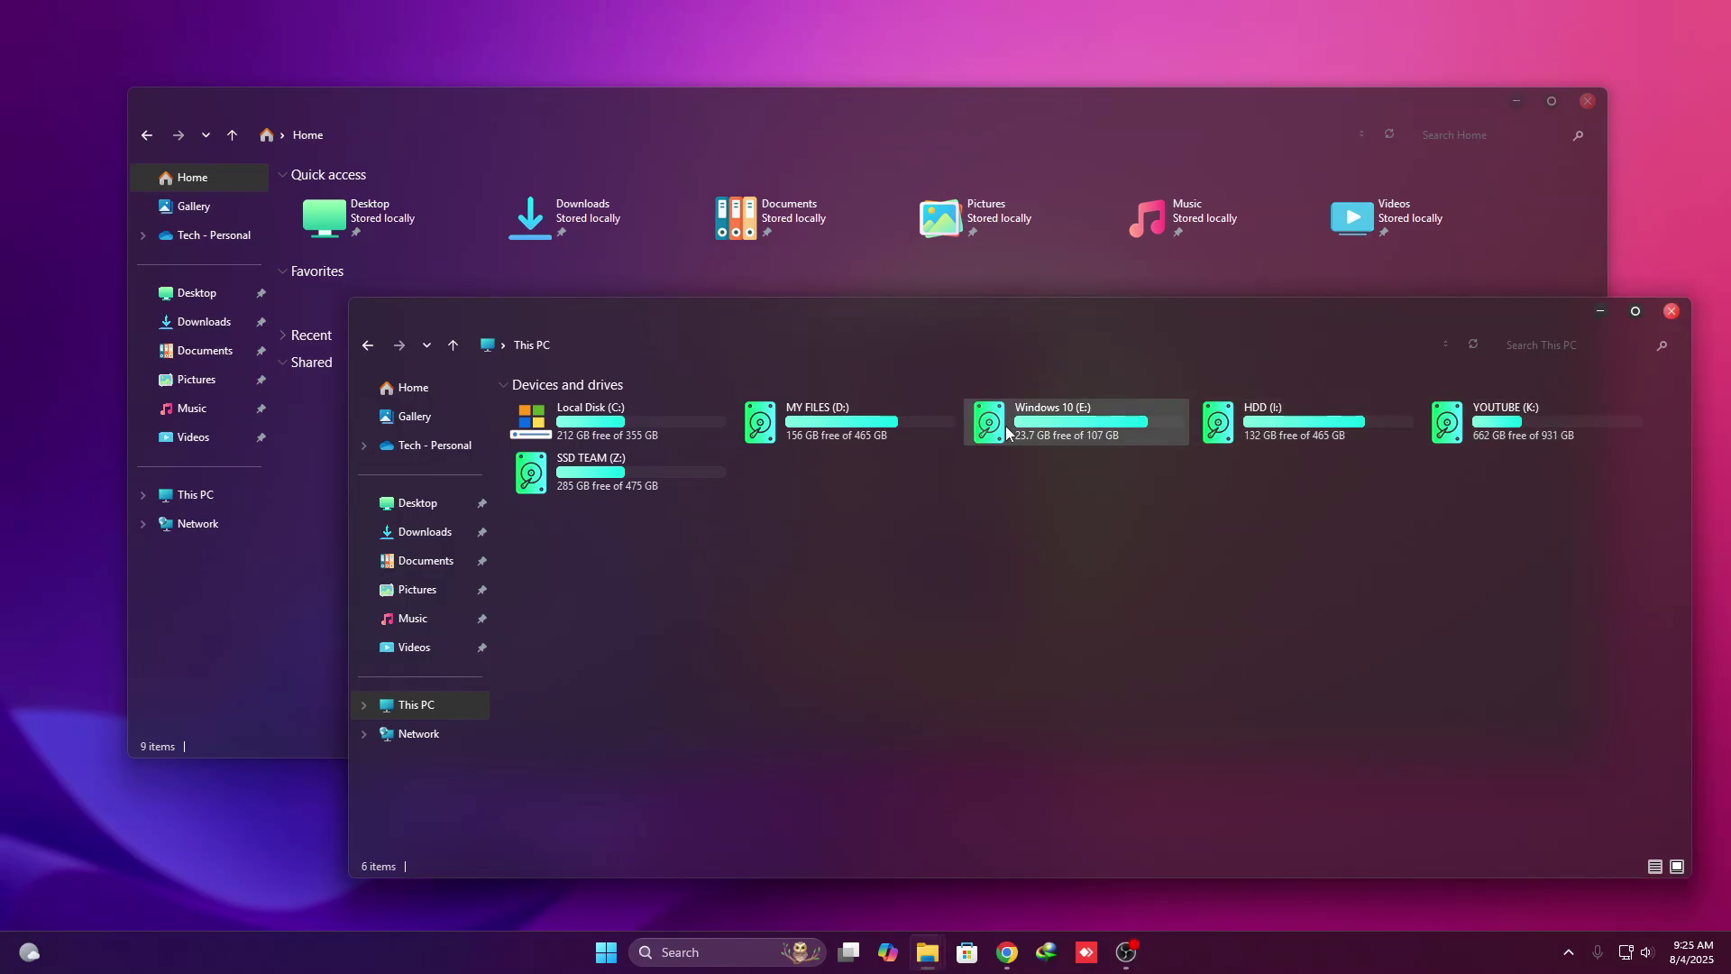
Maximize and restore the This PC window, leaving the Local Disk (C:) window windowed
double_click(680, 314)
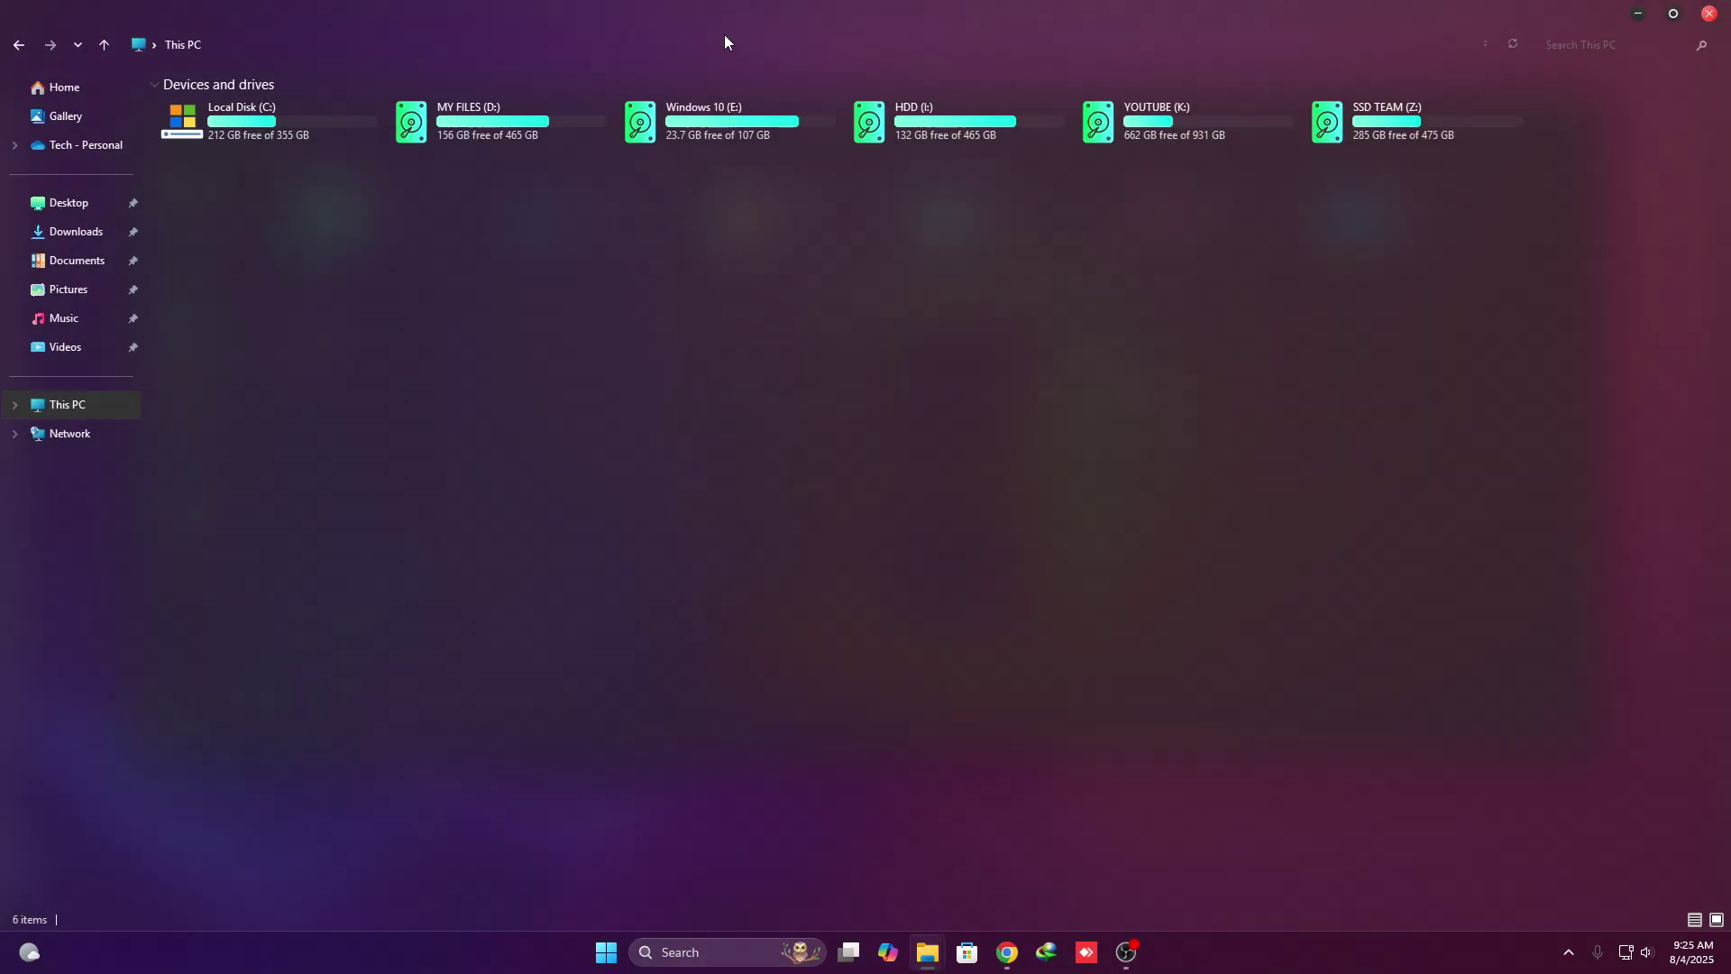
double_click(718, 11)
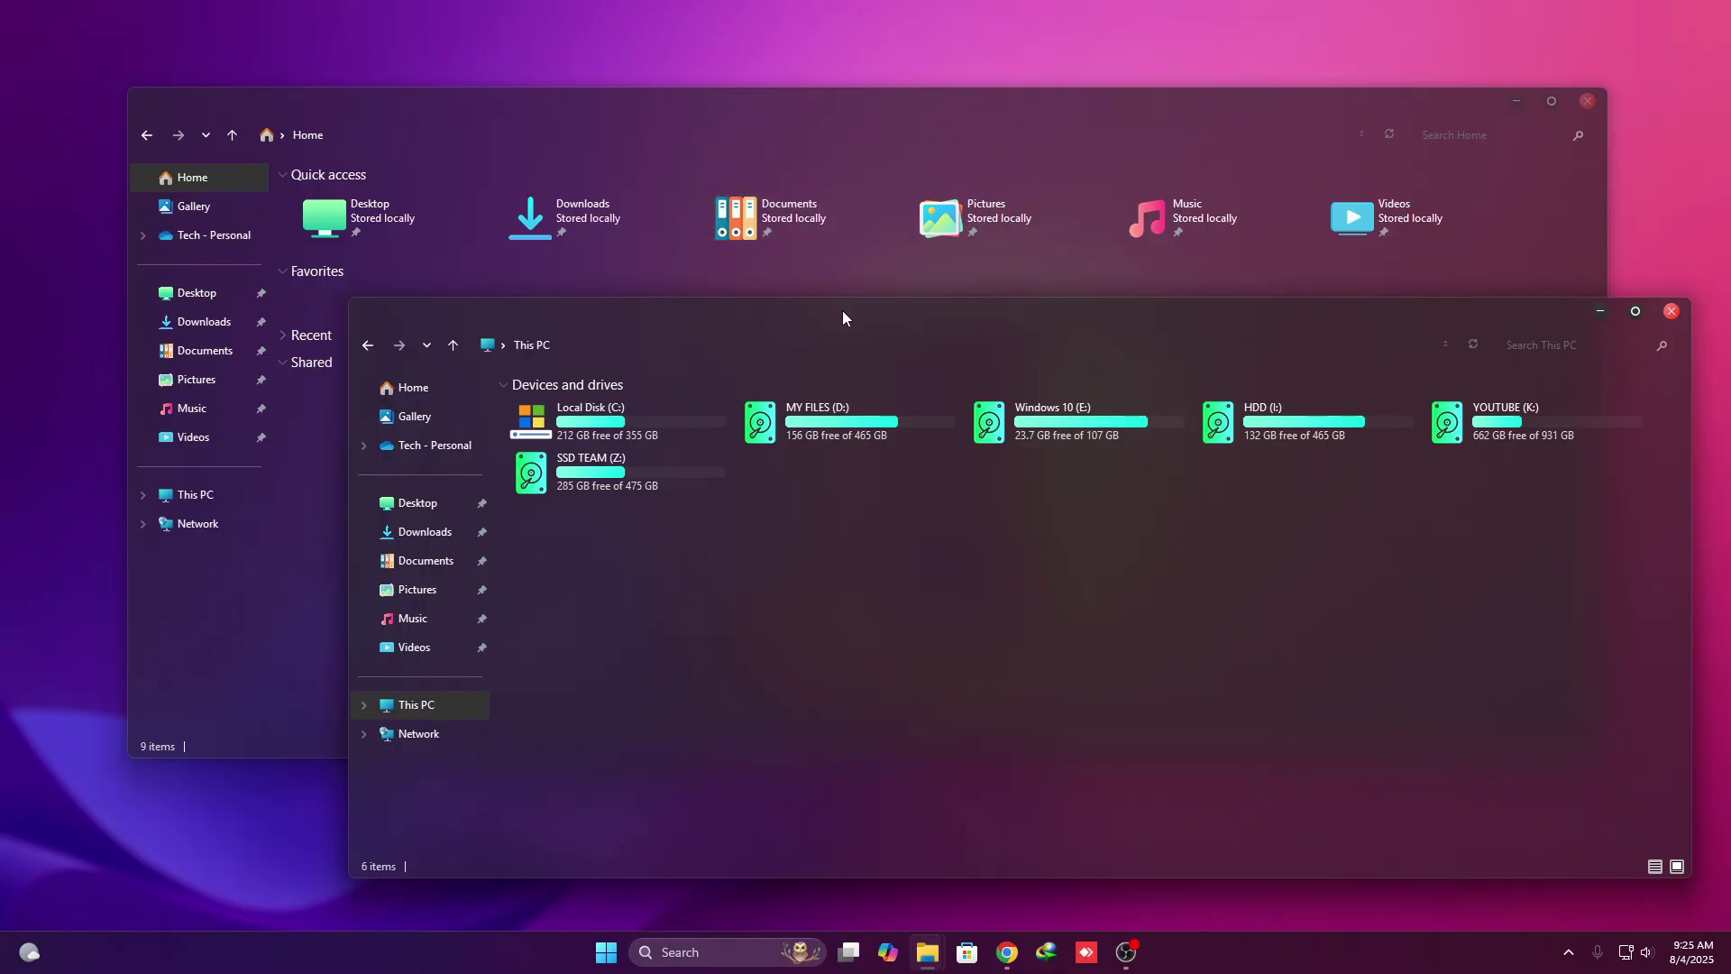
double_click(842, 310)
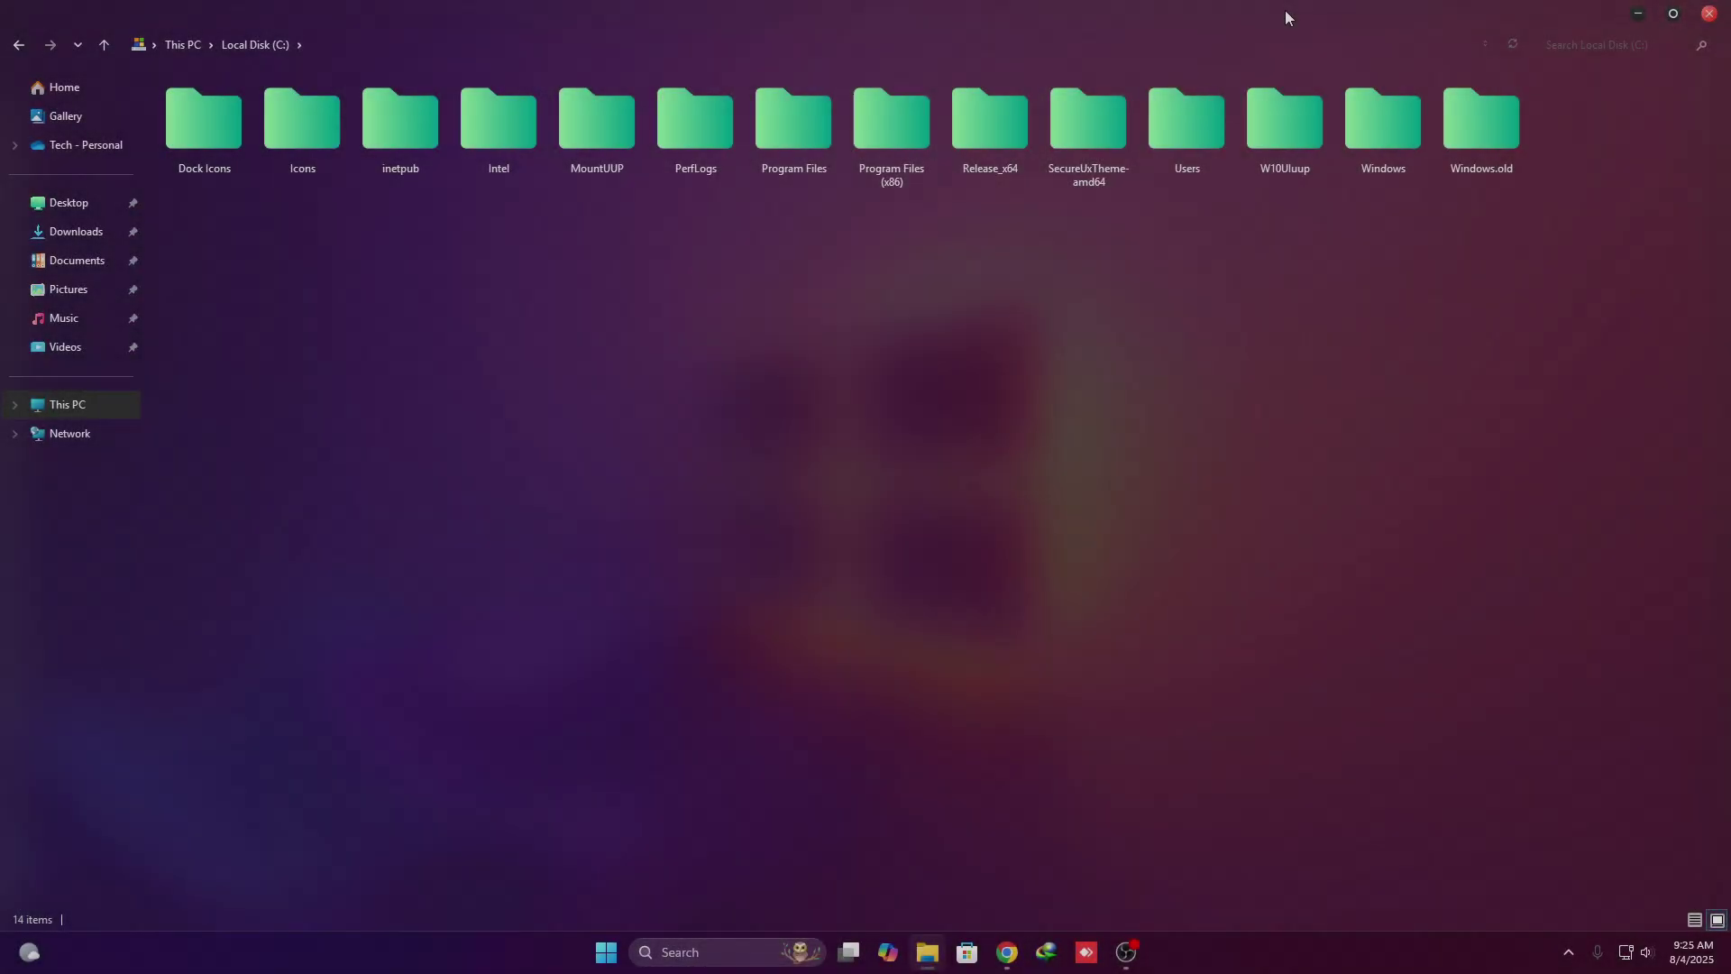
left_click_drag(1286, 17, 1192, 144)
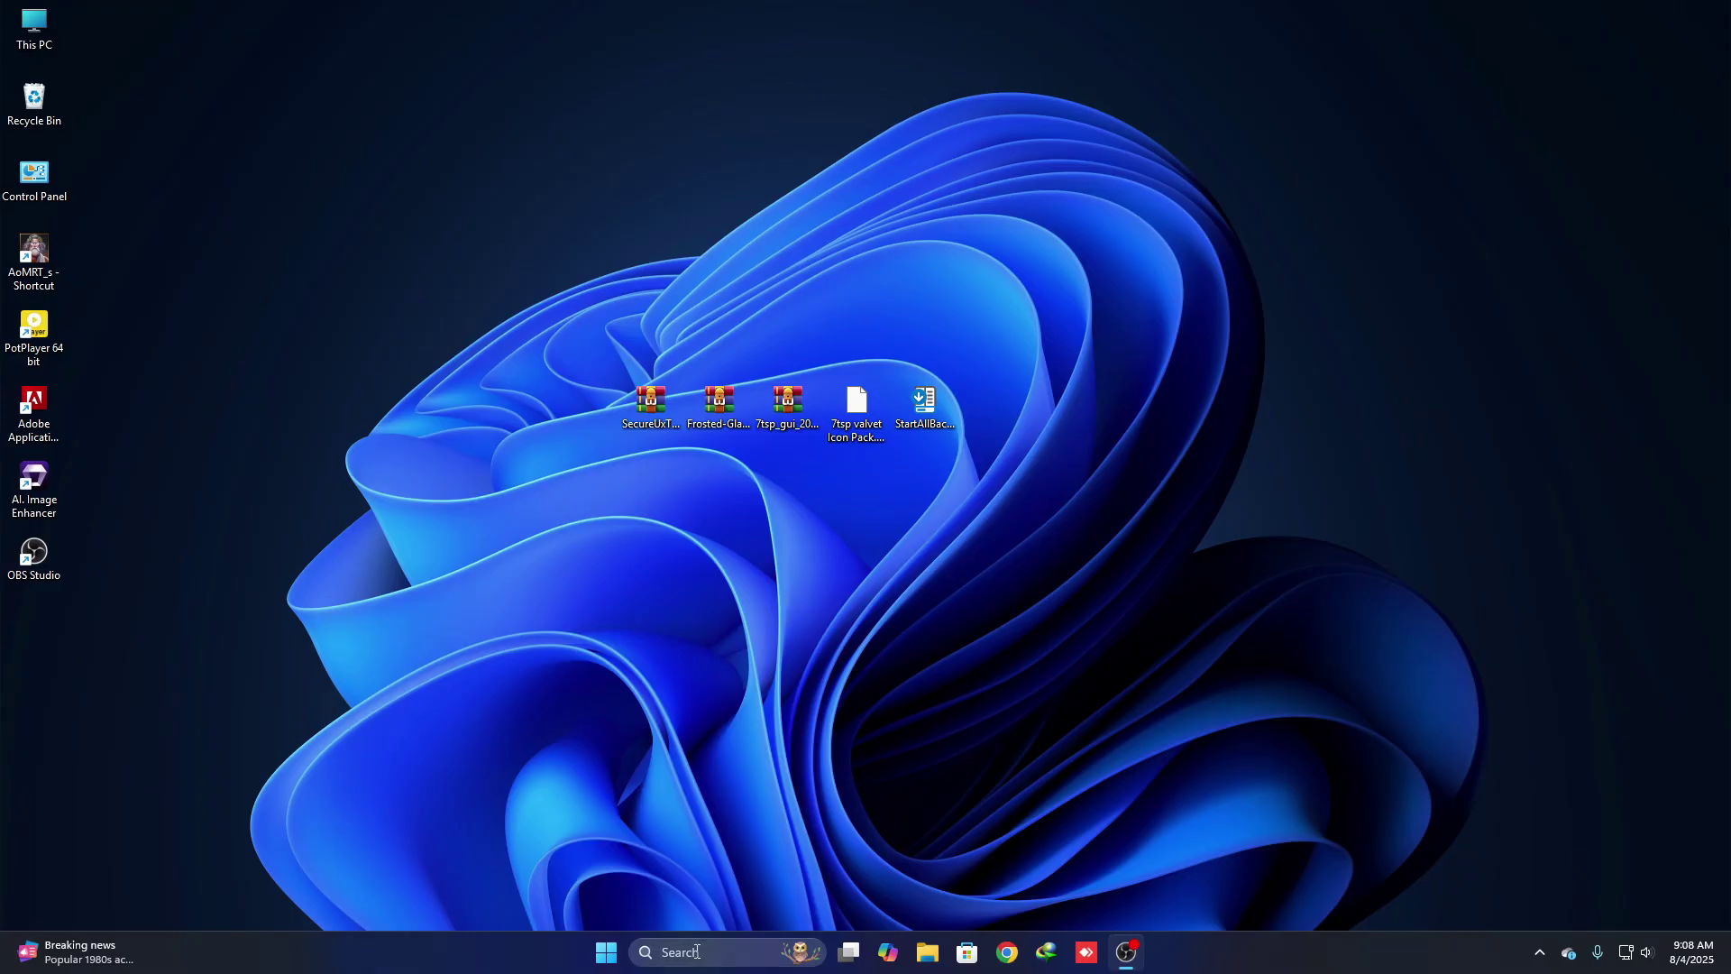
Check the Windows version with winver, then close About Windows
left_click(696, 951)
type("winver")
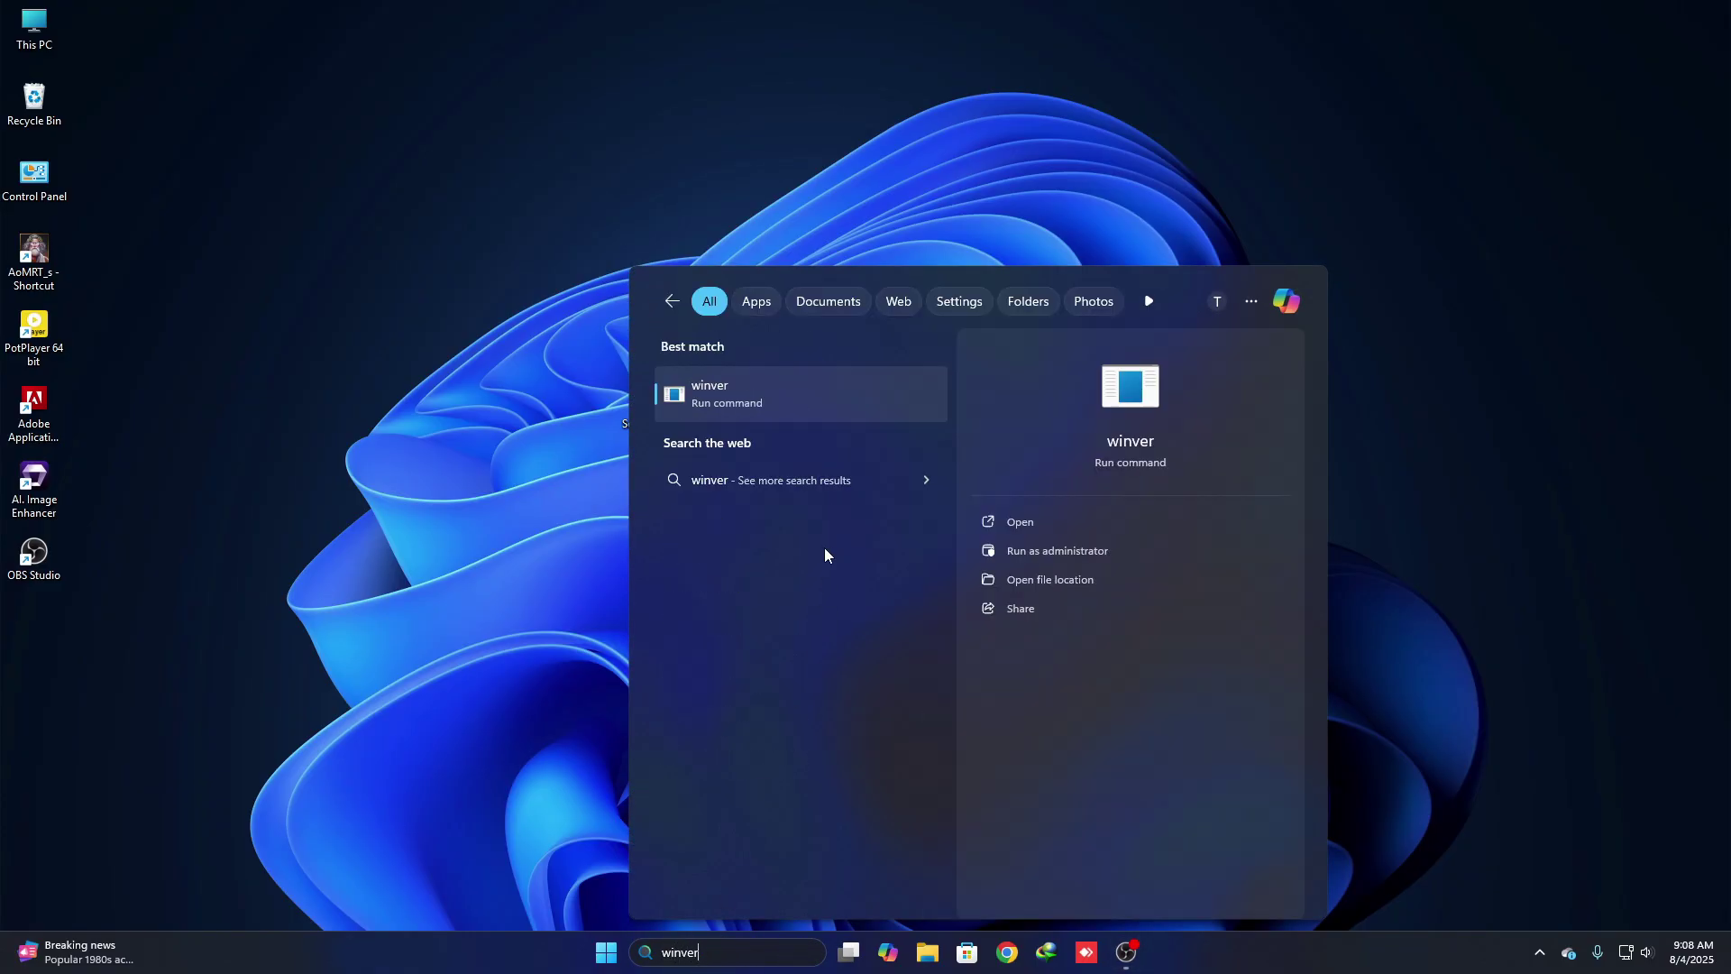
left_click(812, 396)
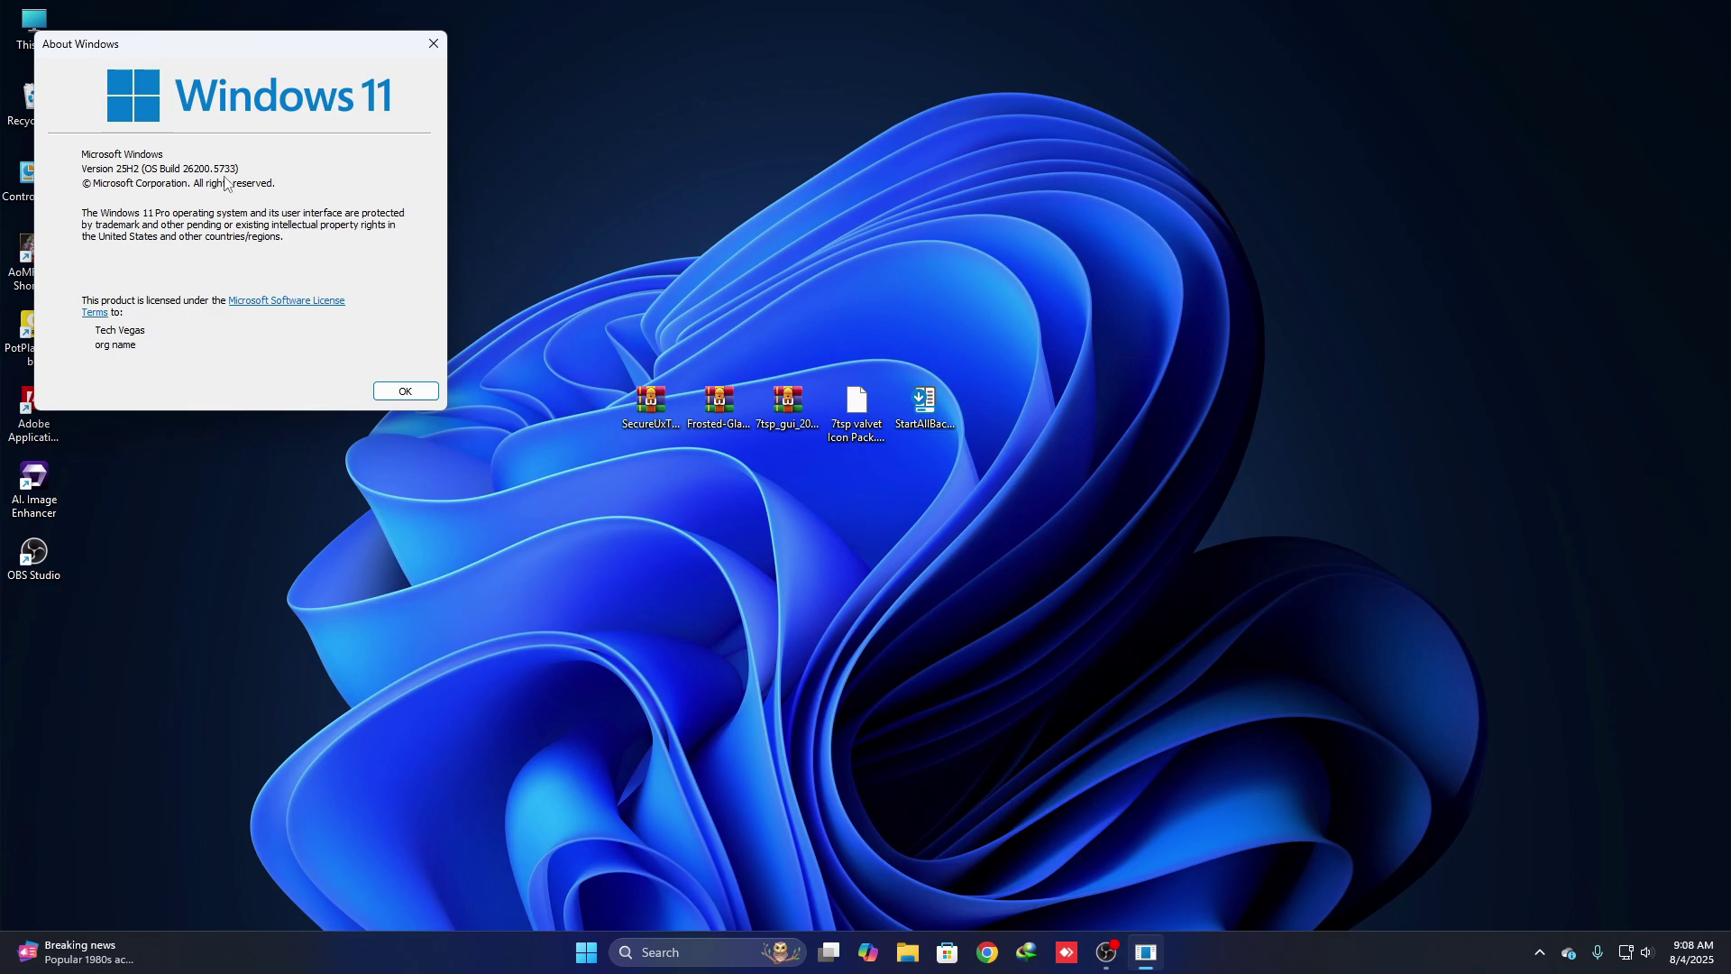
left_click(386, 394)
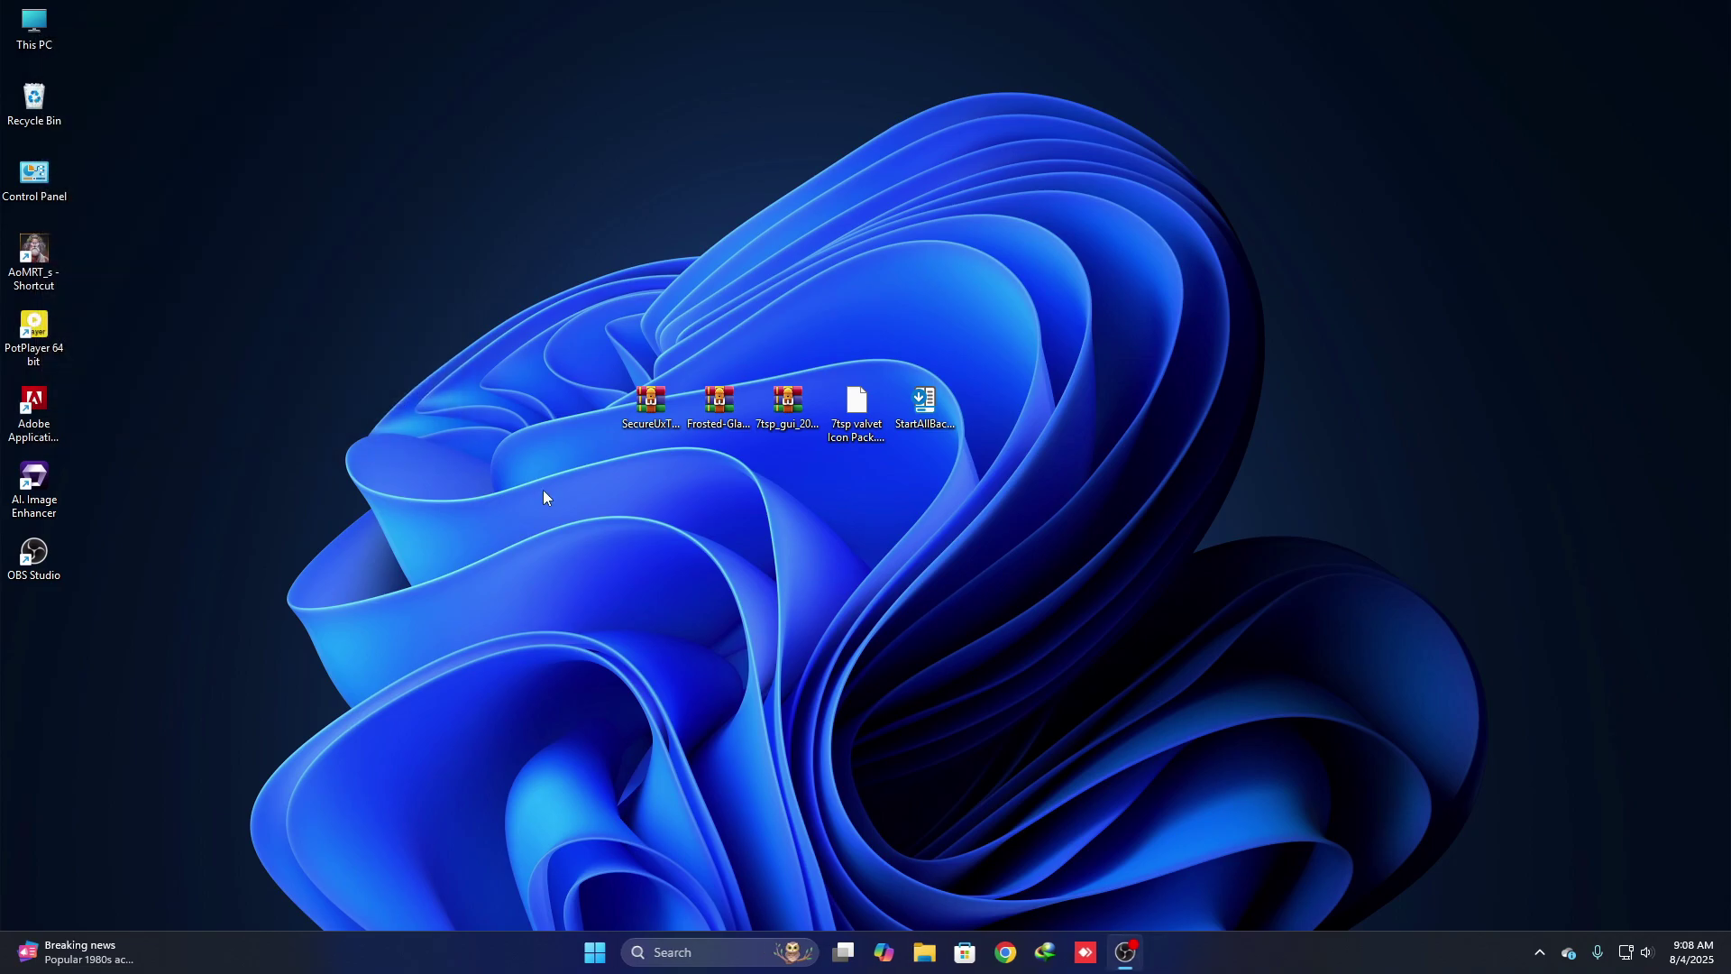
Set the Local Disk (C:) restore point Max Usage to 90% in System Protection
left_click(707, 950)
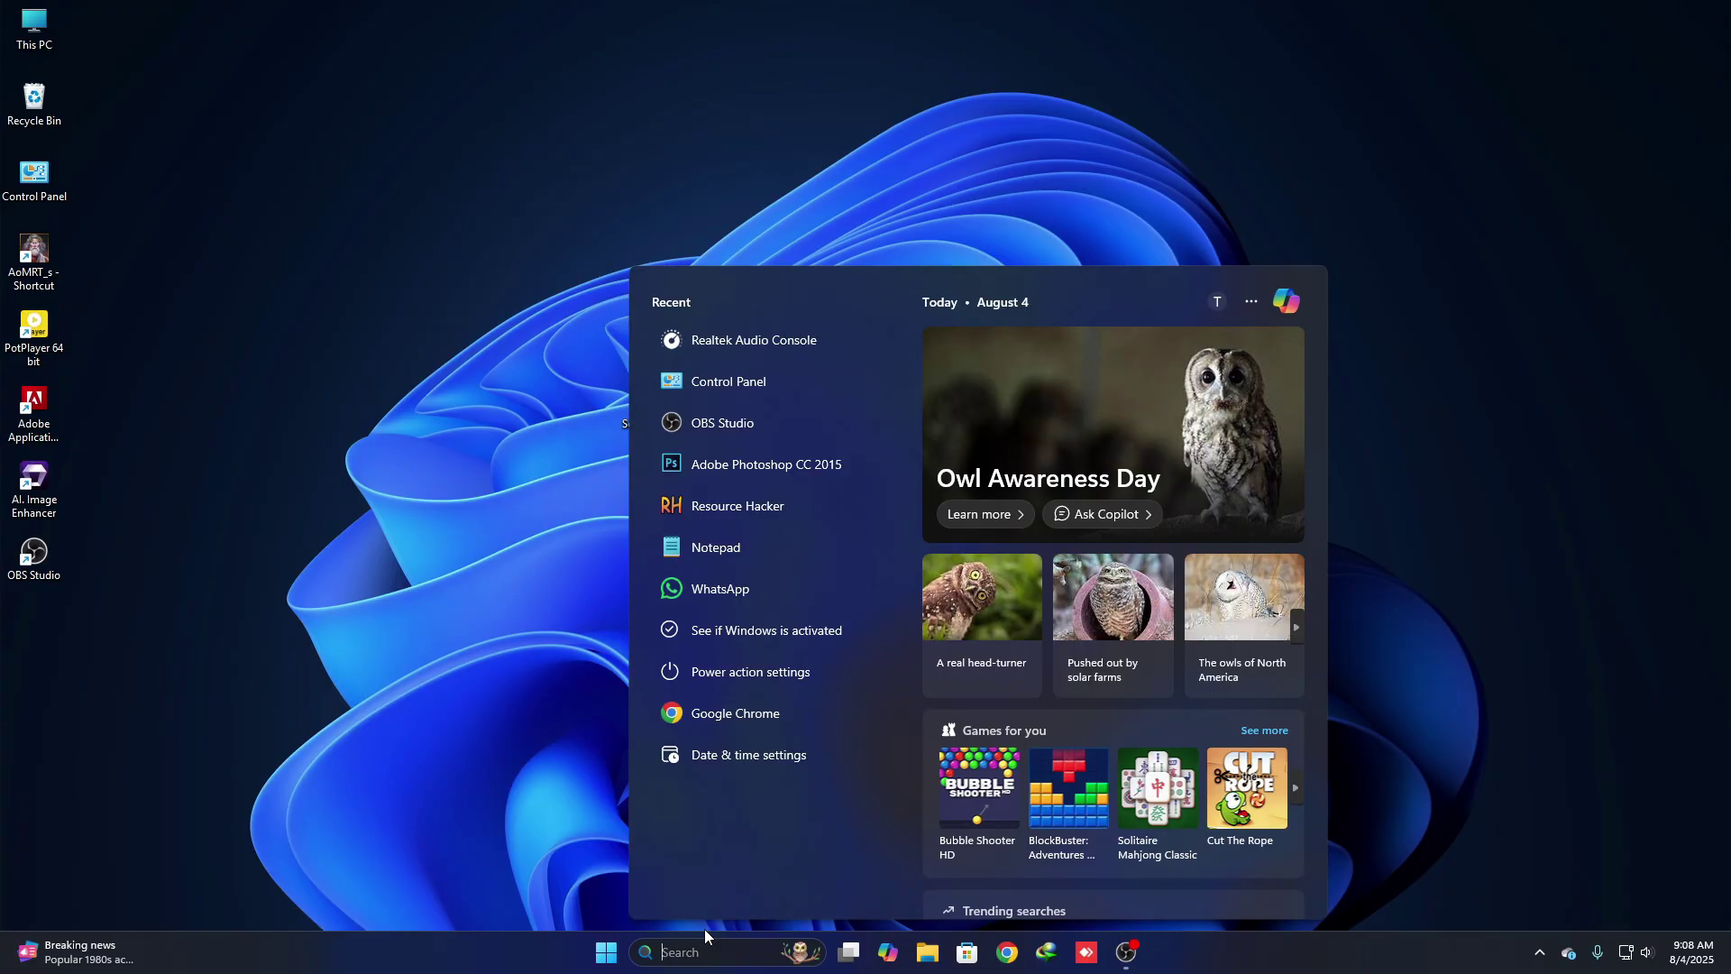
type("c")
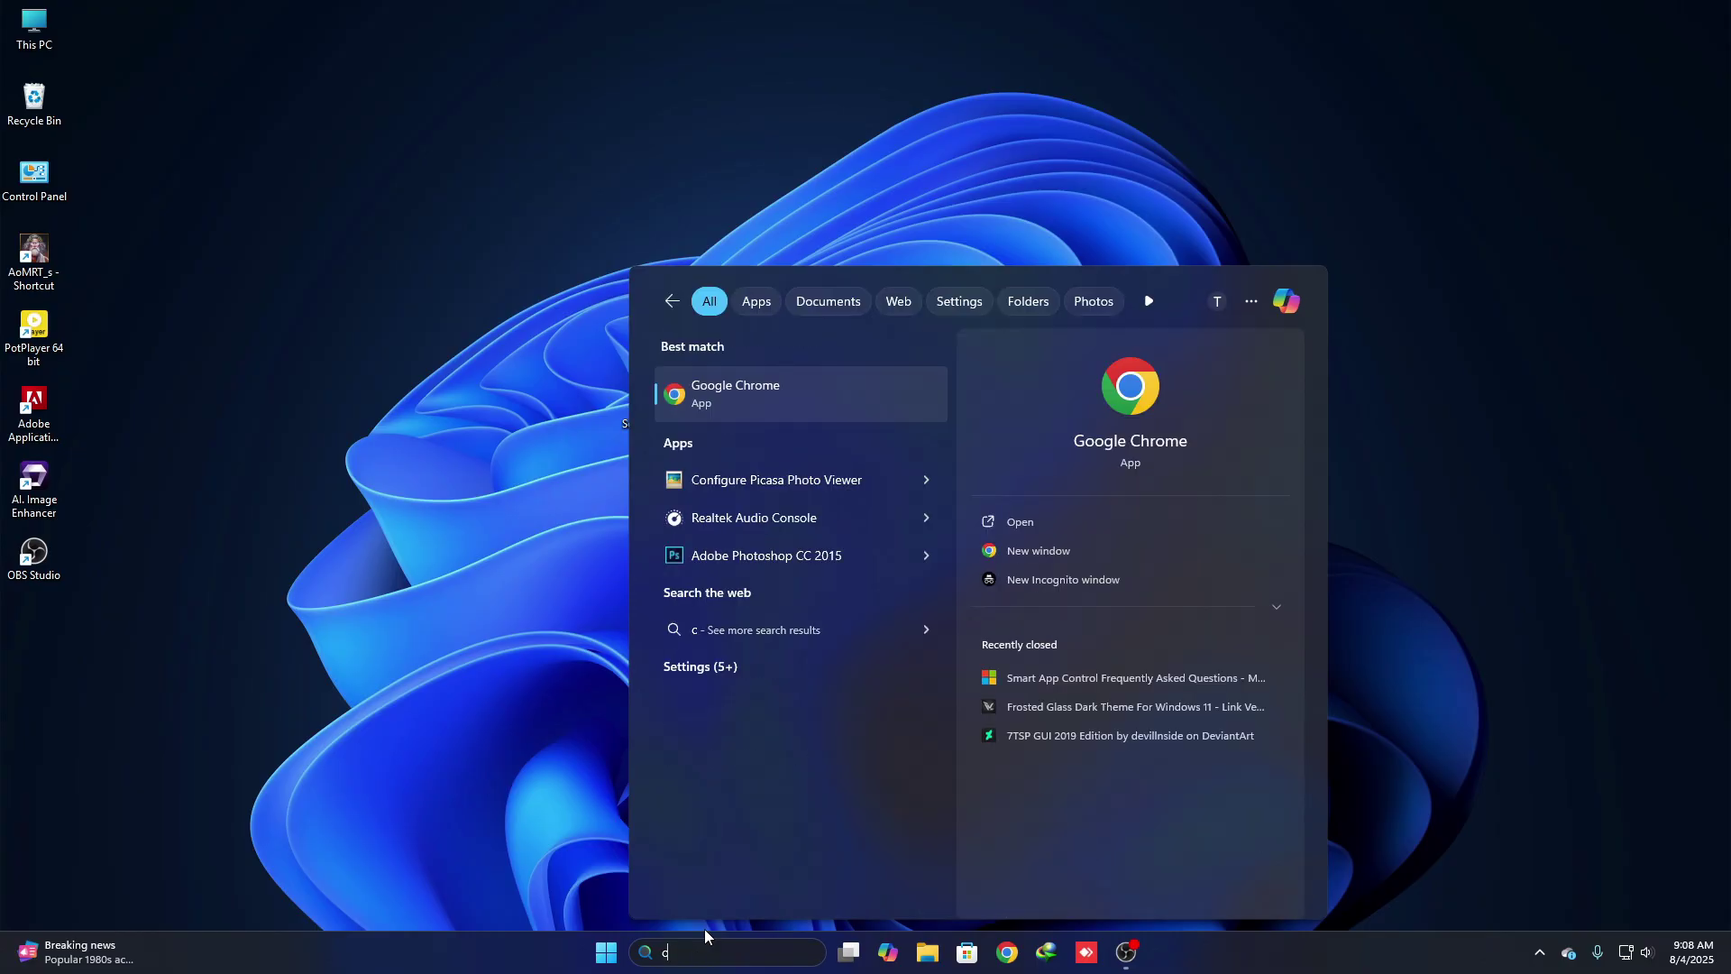
type("reate")
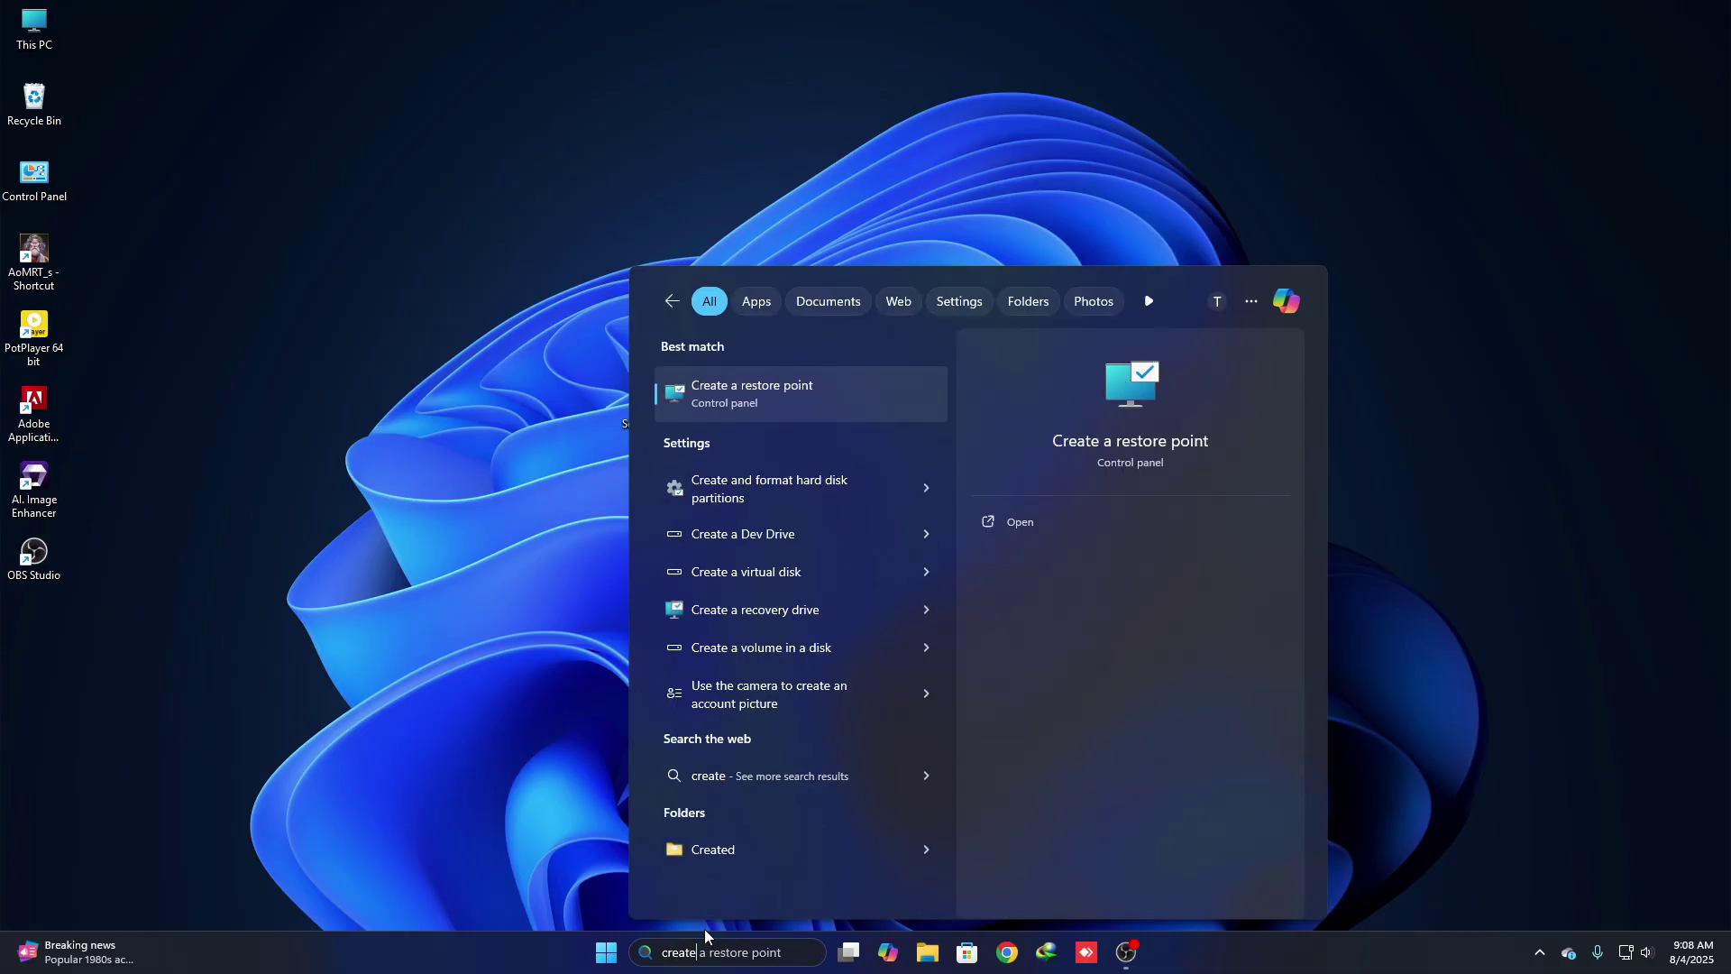
left_click(820, 401)
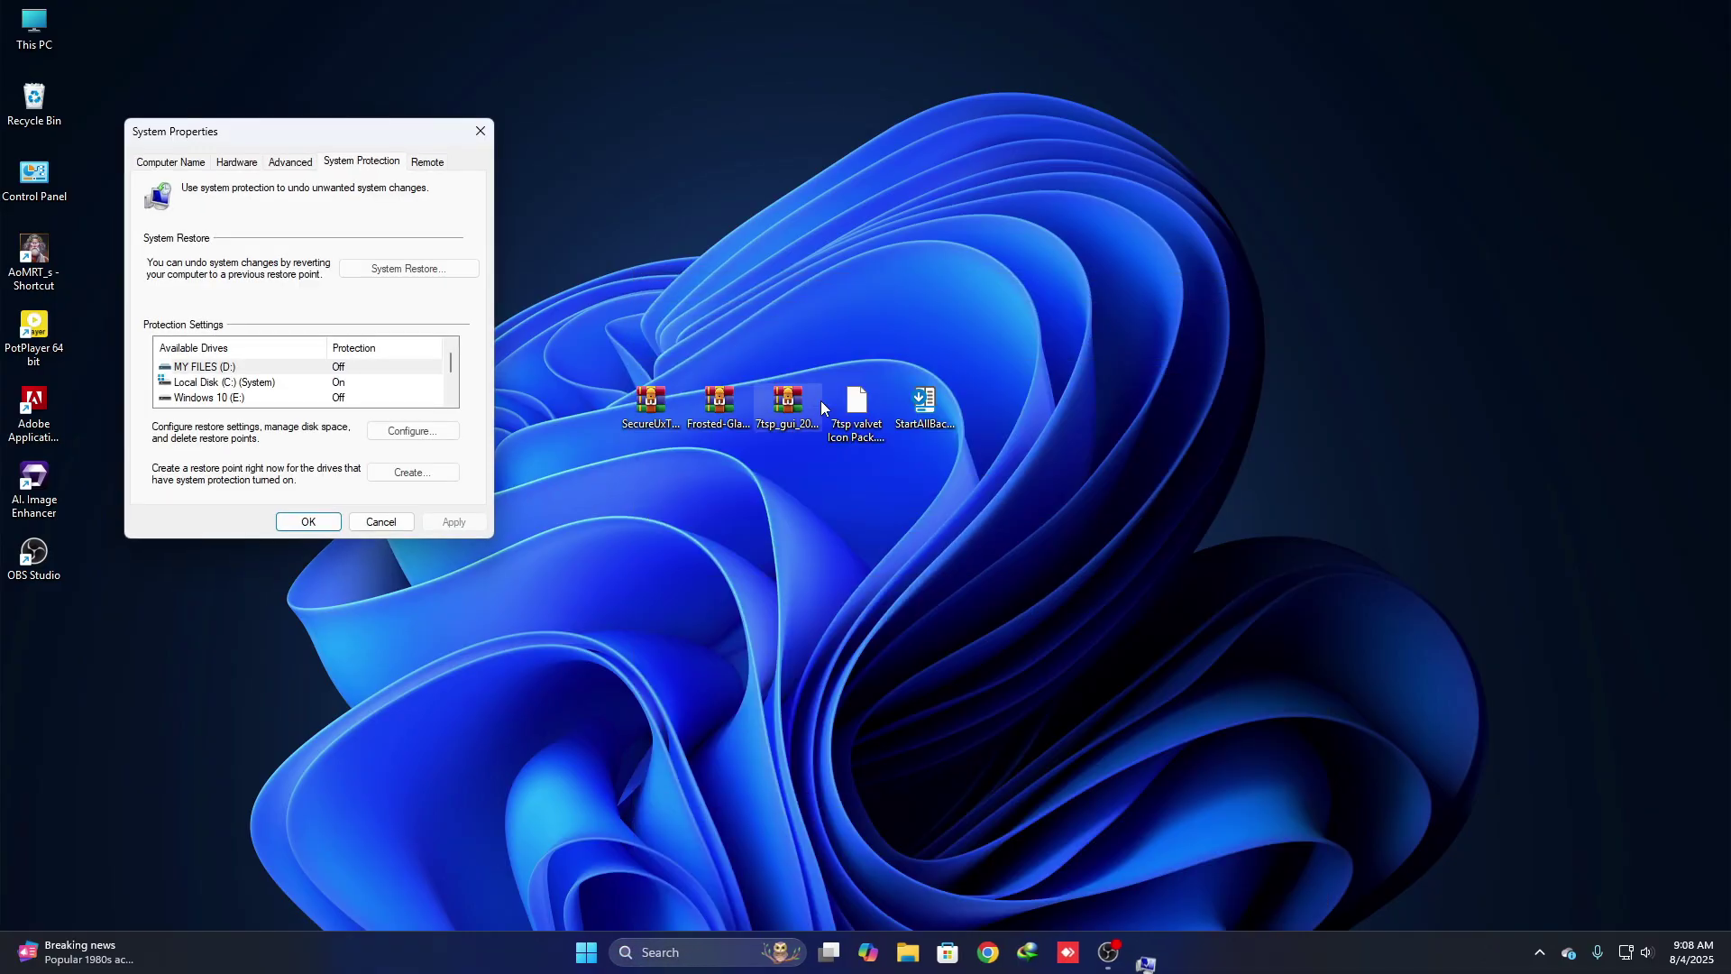
left_click(255, 385)
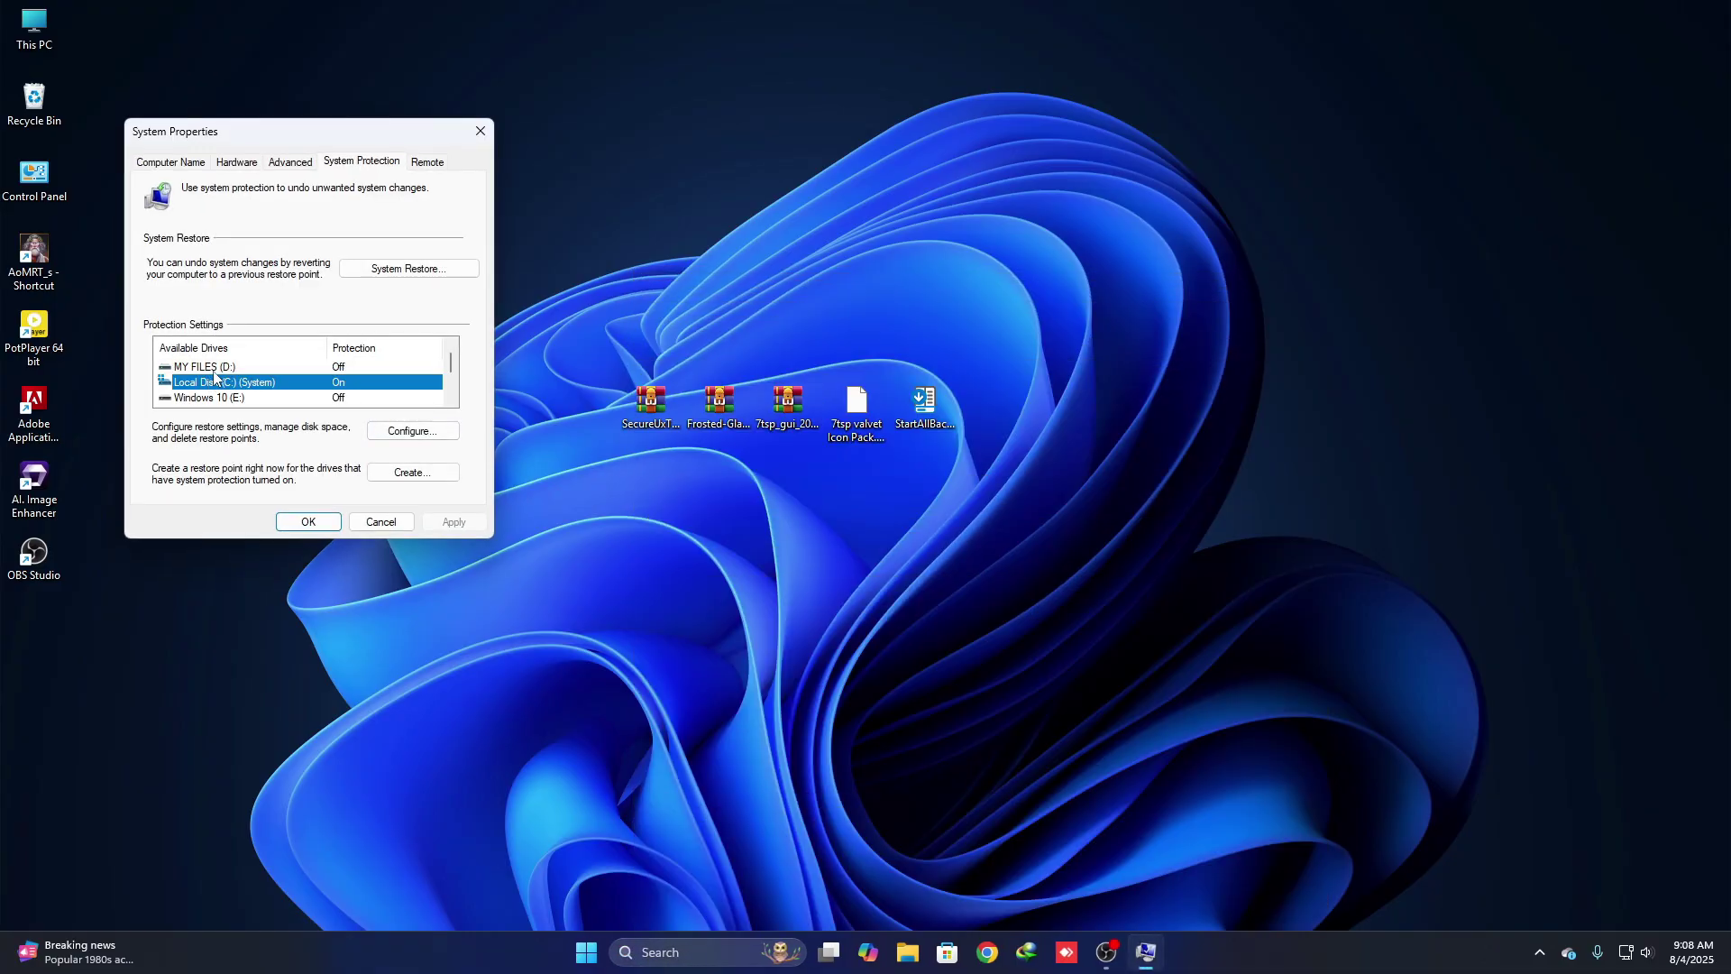
left_click(381, 431)
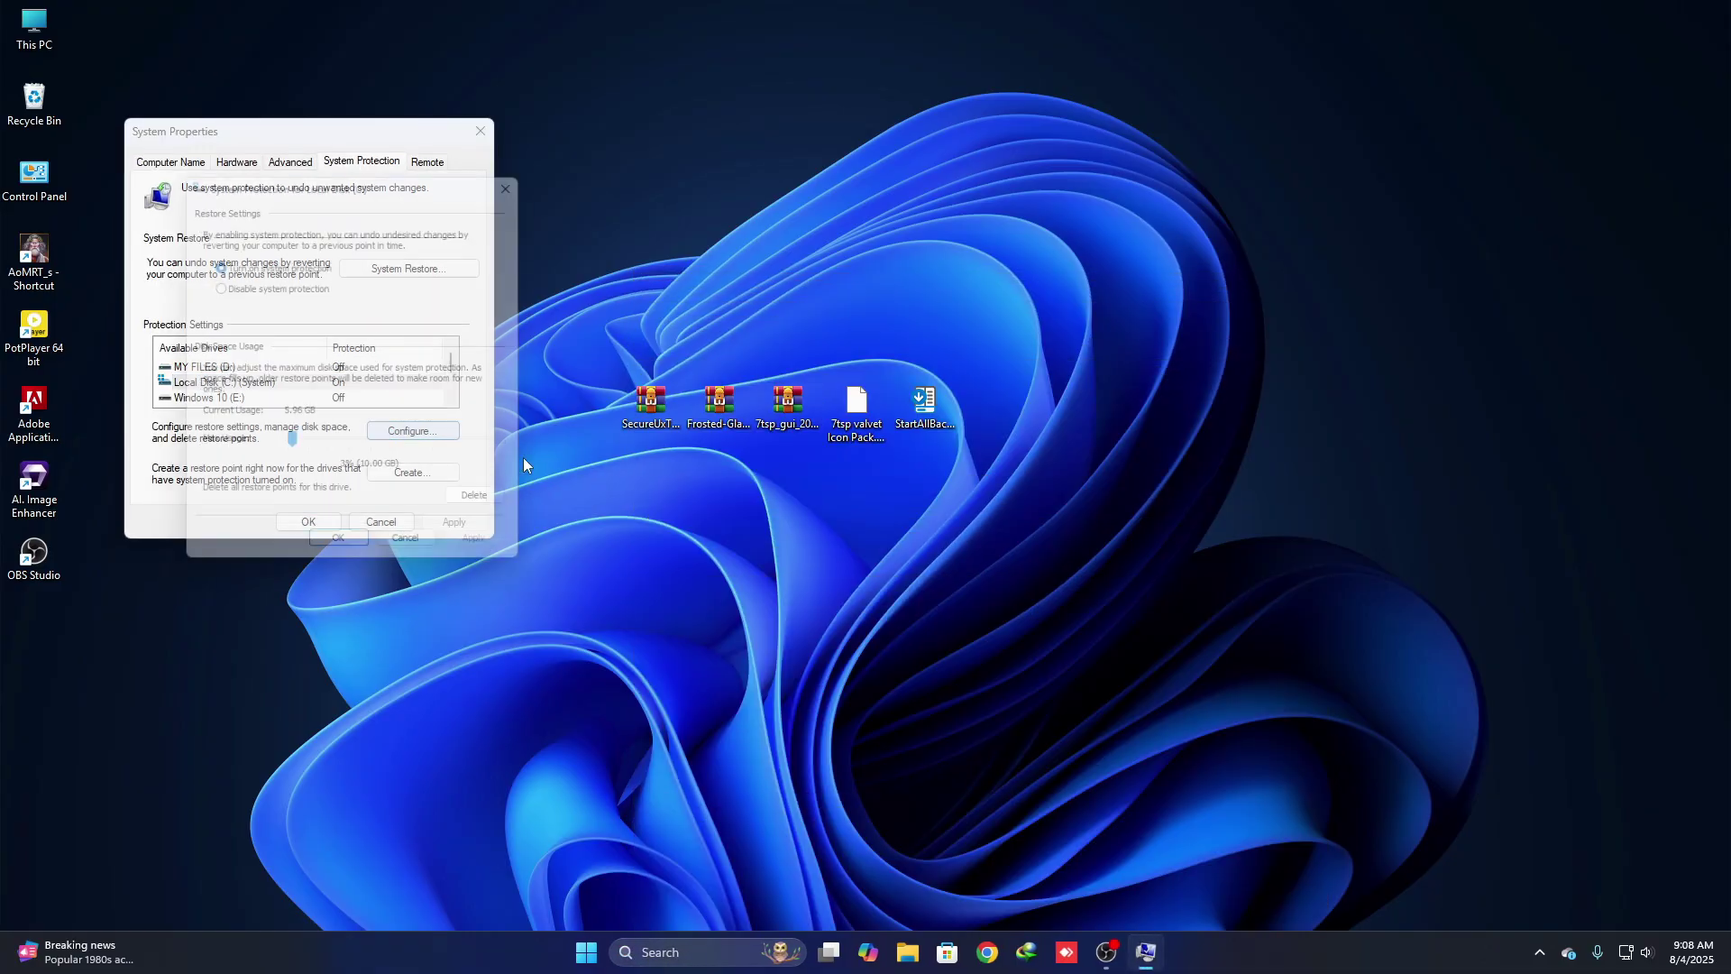
left_click_drag(299, 456, 495, 488)
left_click(343, 556)
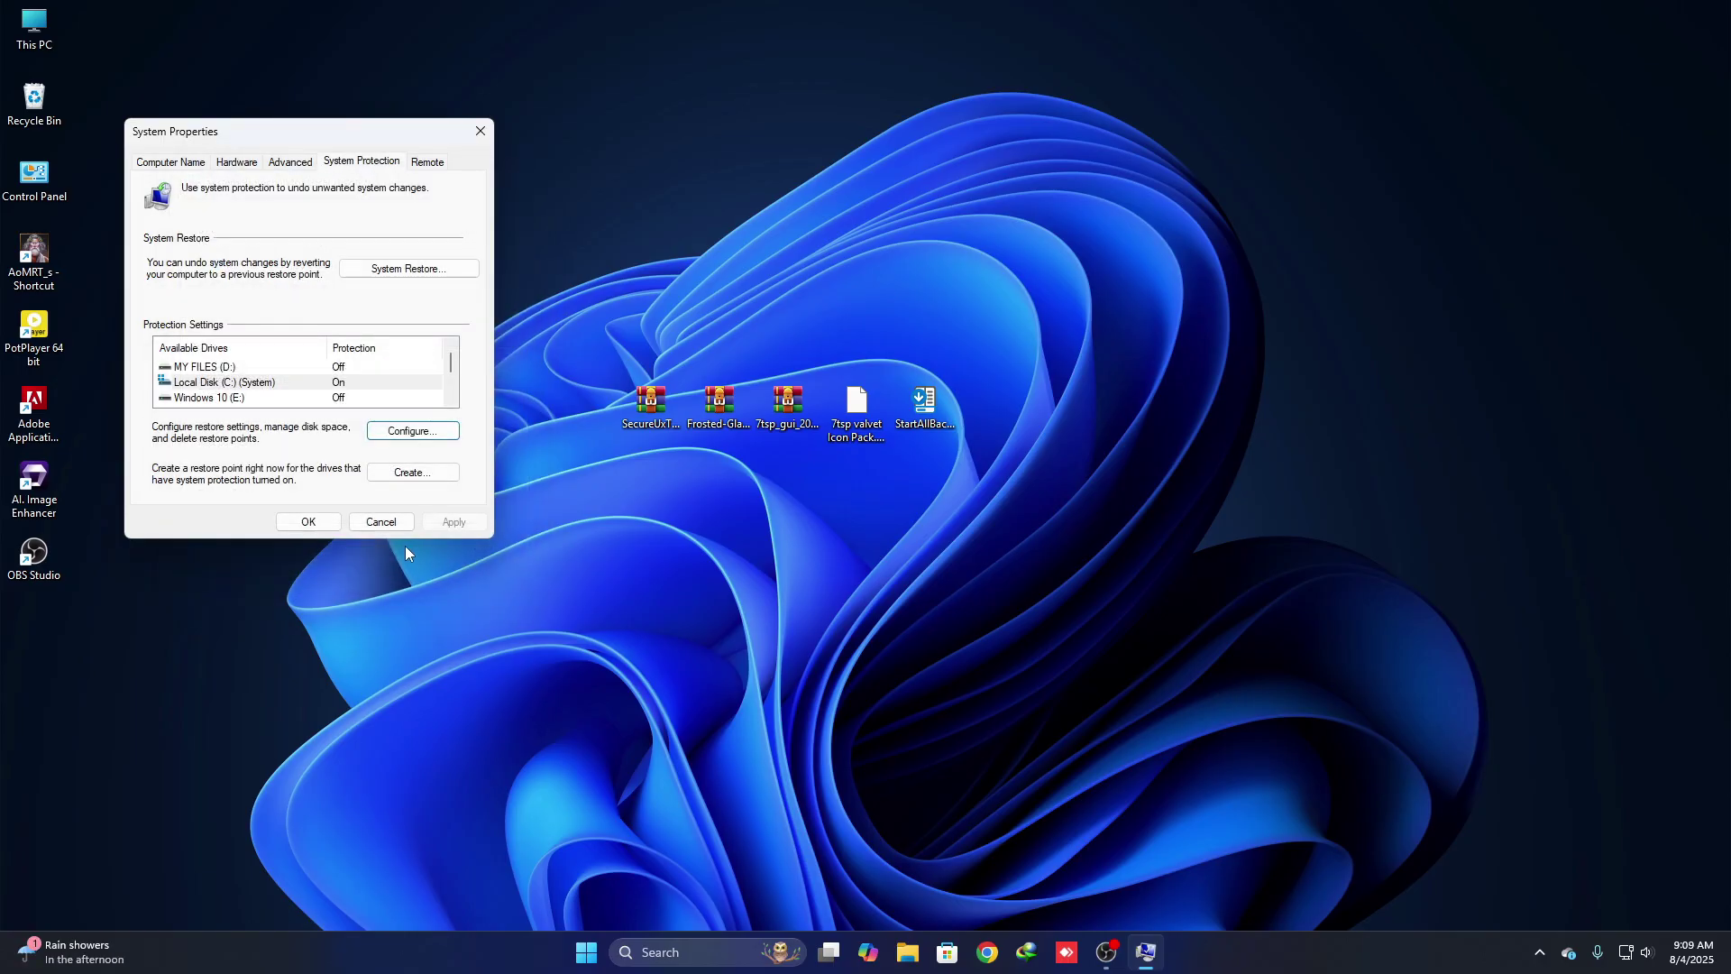
Create a restore point described 'wIN' and close System Properties
left_click(408, 474)
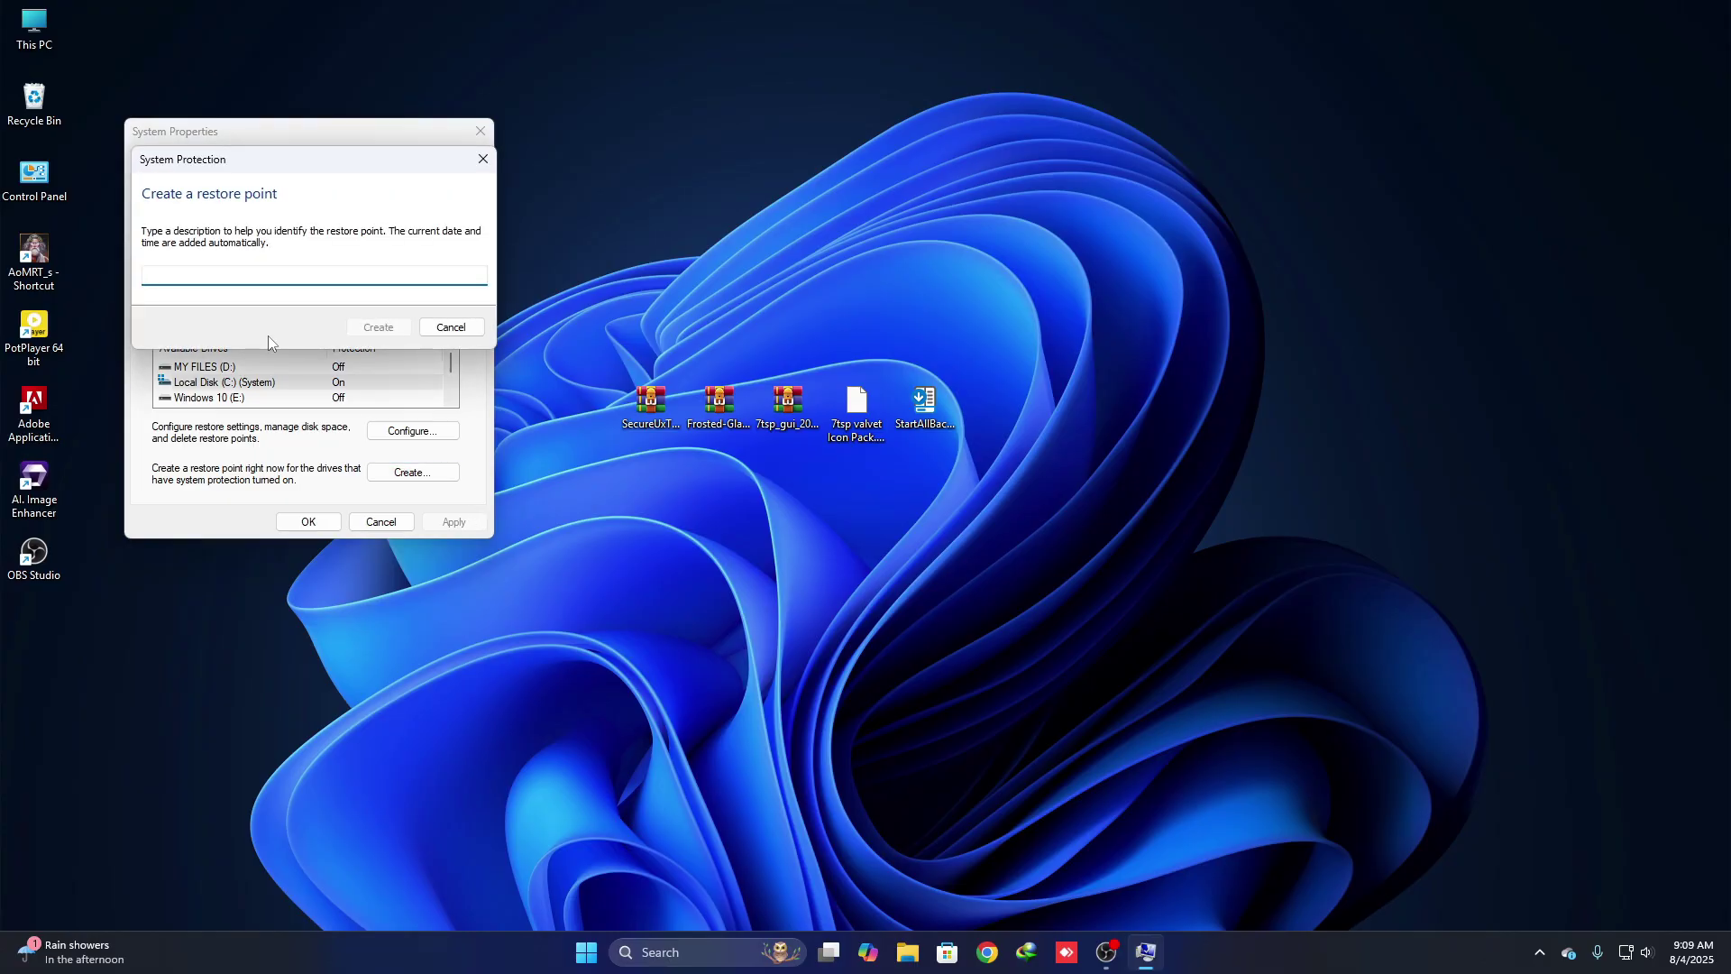
type("wIN 11")
left_click(365, 325)
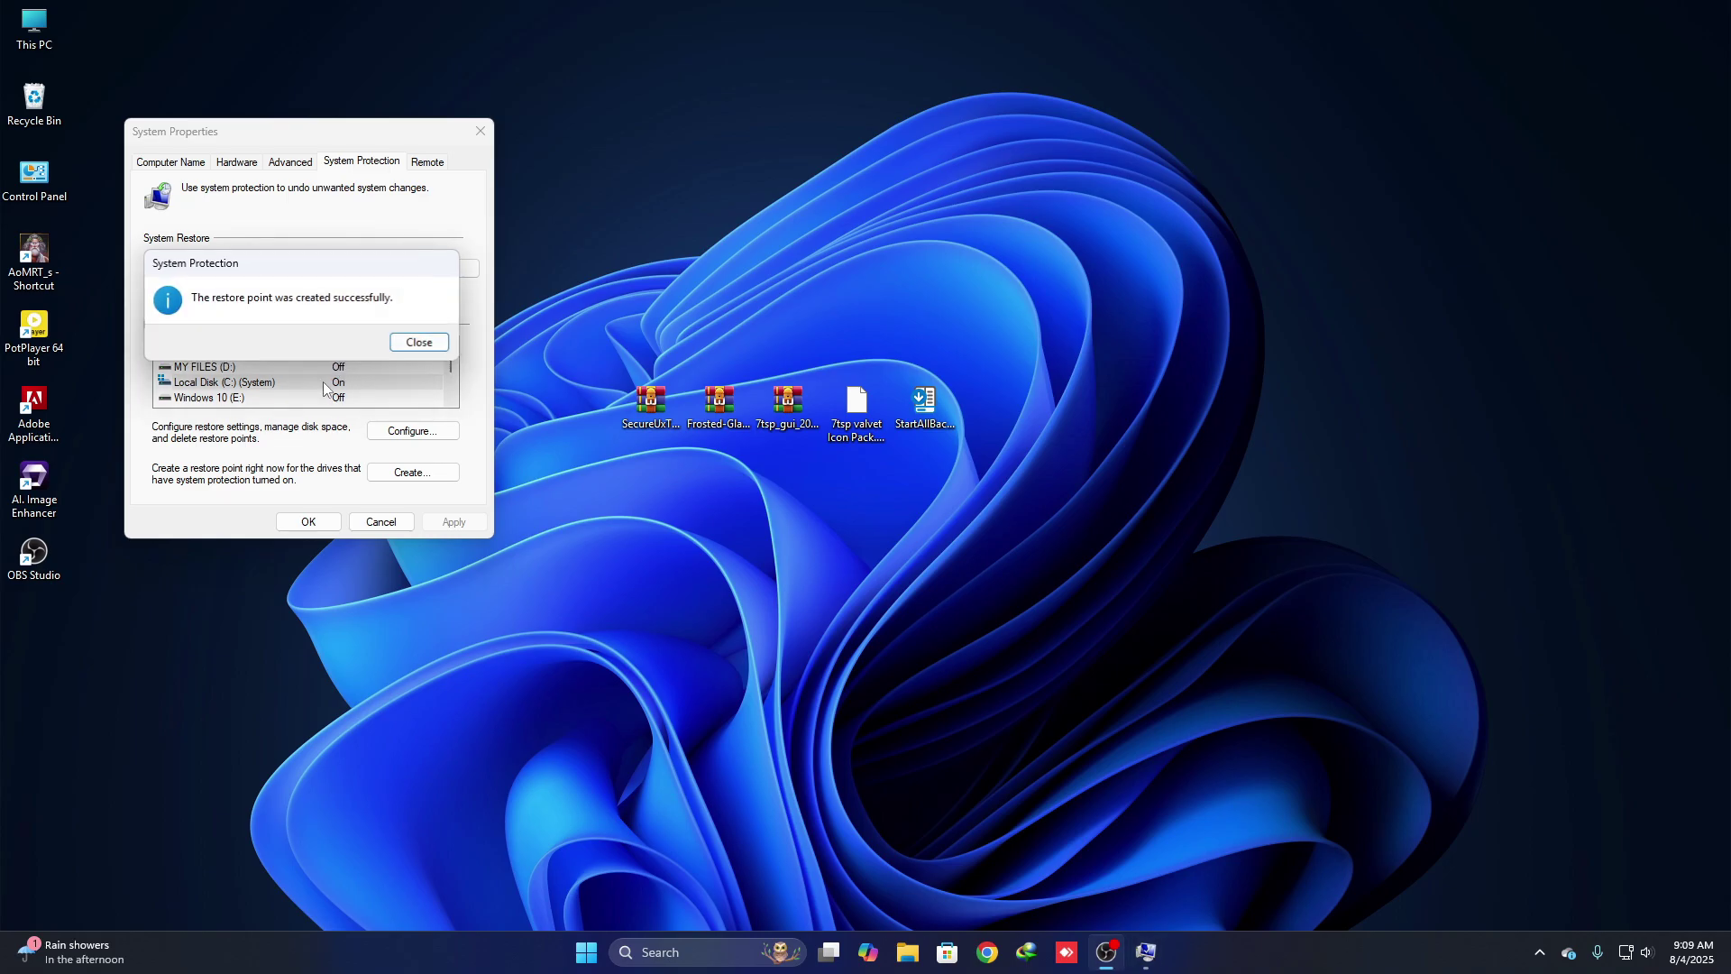
left_click(417, 343)
left_click(308, 521)
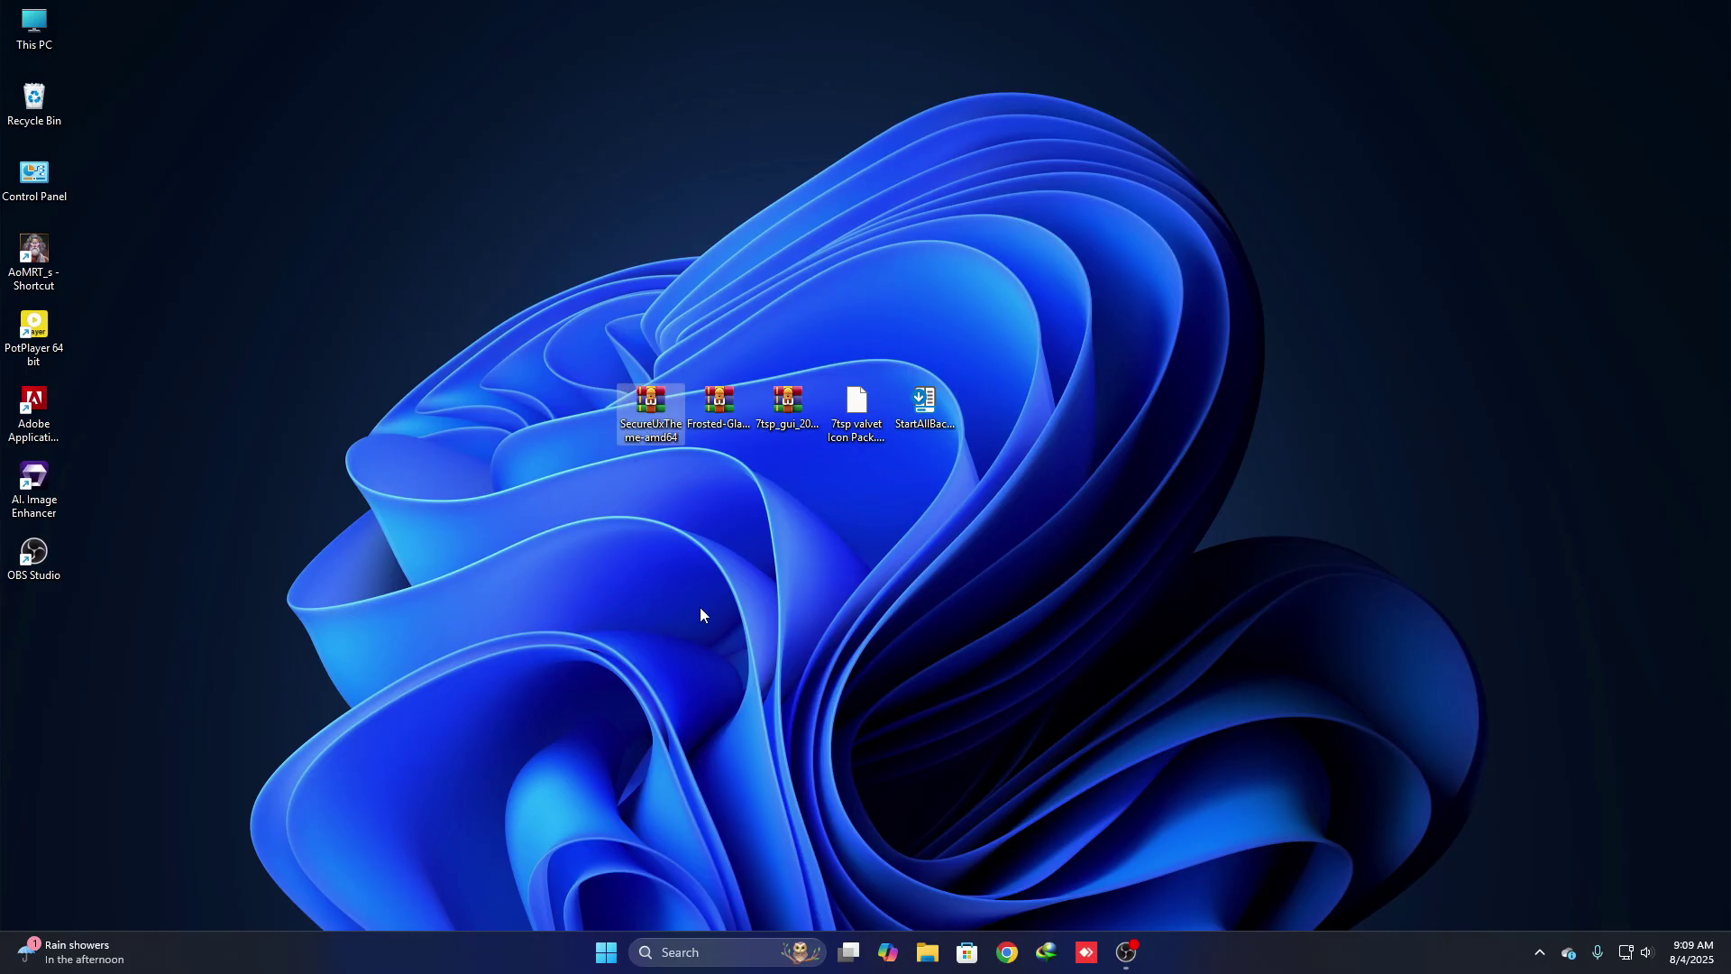
Extract the SecureUxTheme archive to a desktop folder with WinRAR
right_click(652, 403)
mouse_move(811, 743)
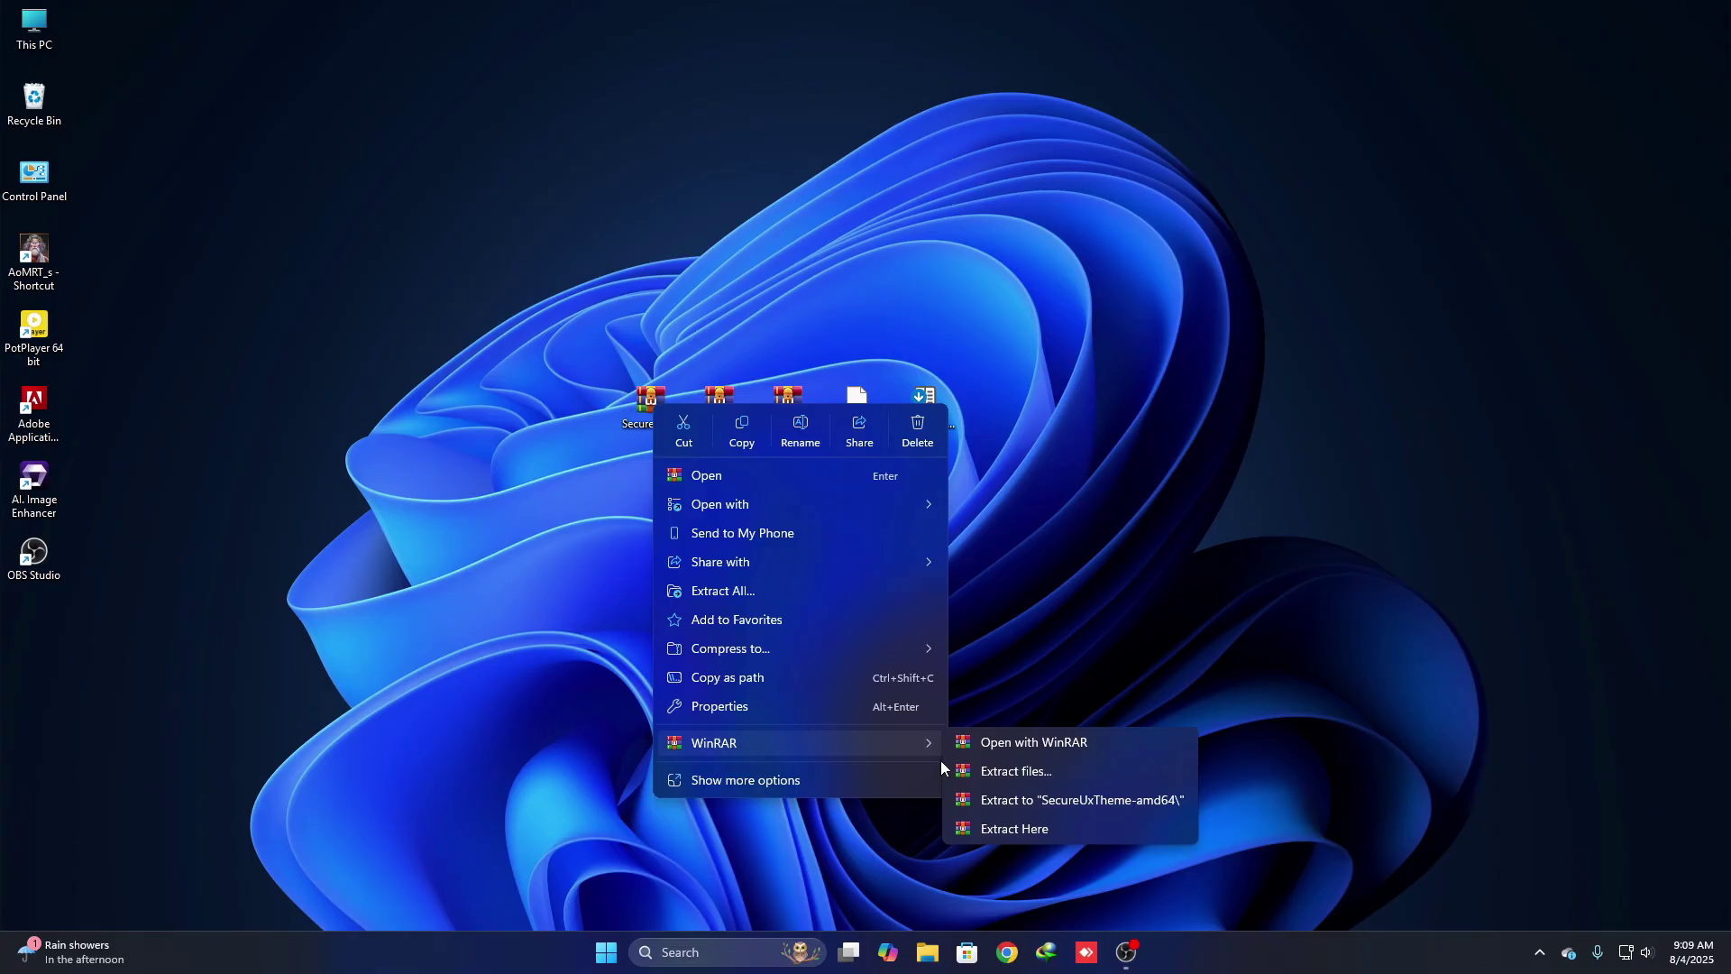
left_click(1044, 781)
left_click(913, 684)
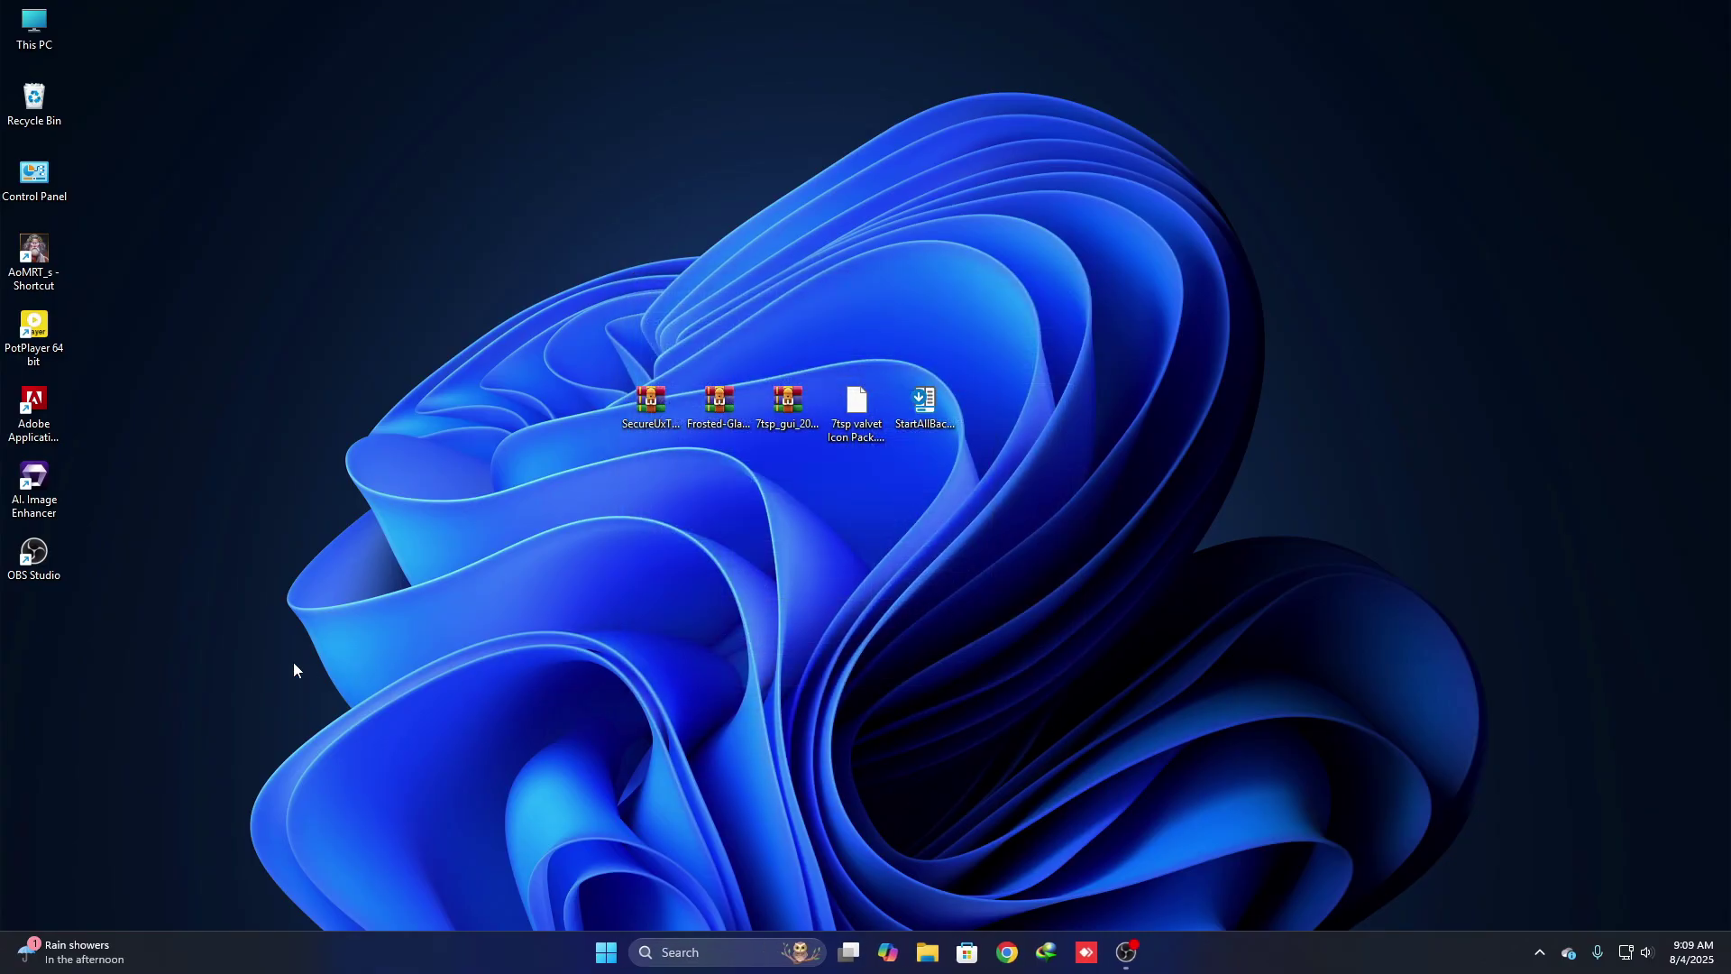
Cut the extracted SecureUxTheme-amd64 folder and open This PC
right_click(49, 632)
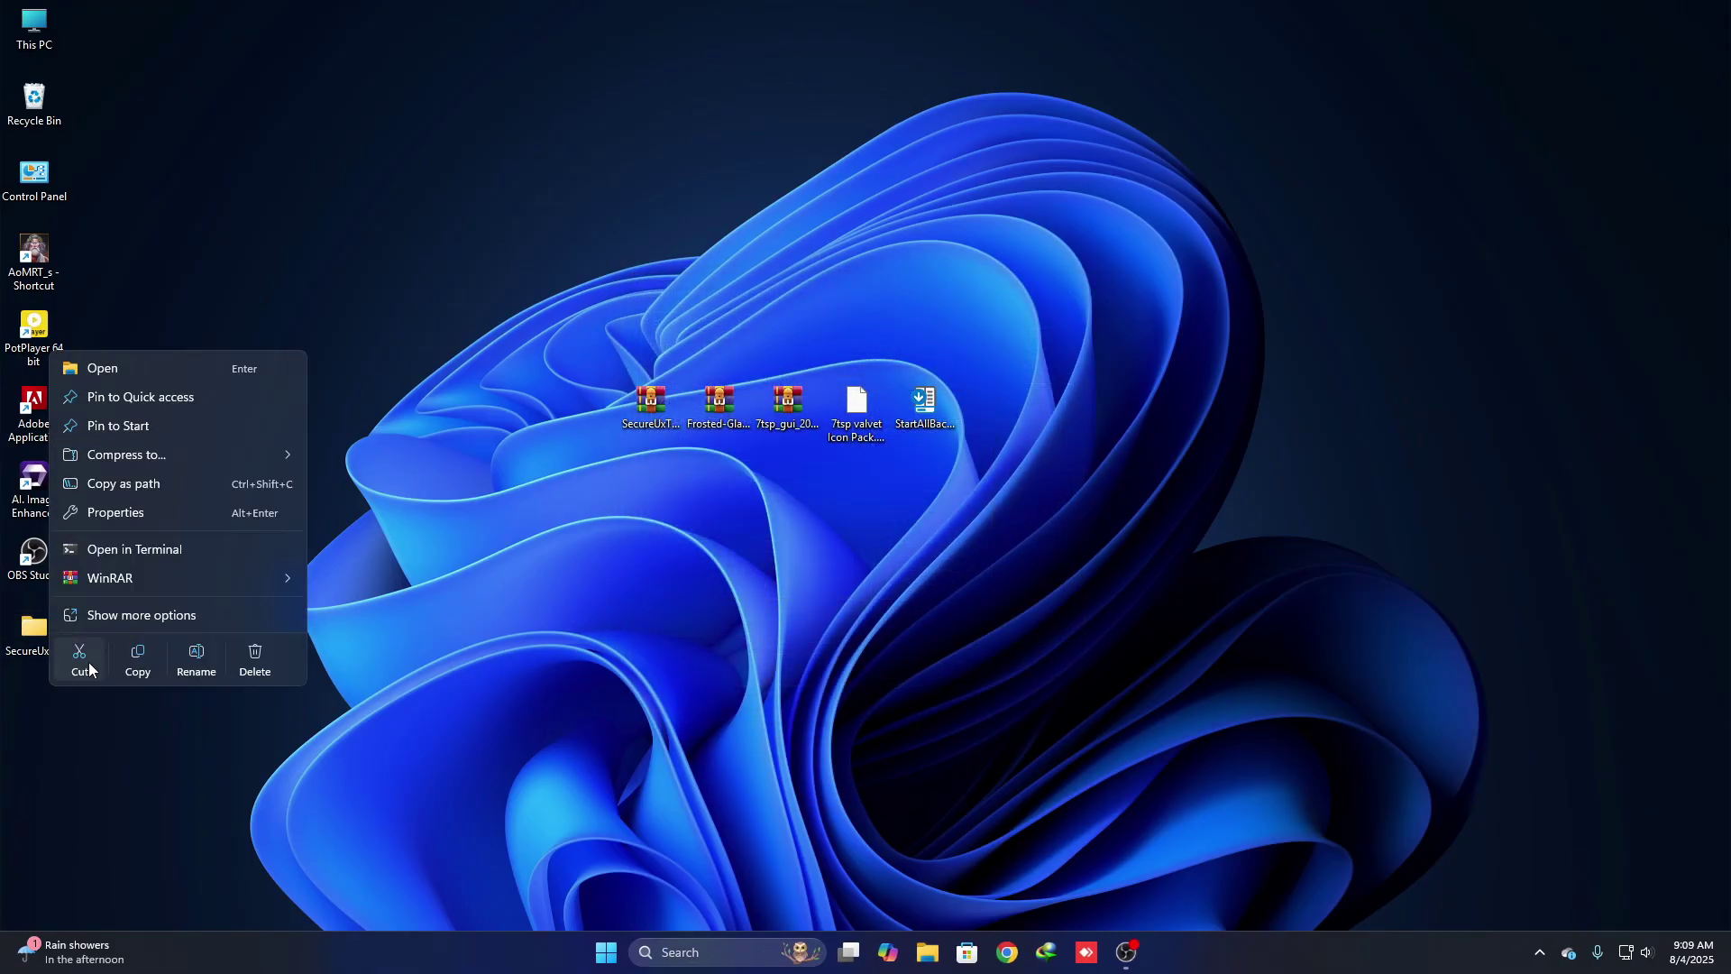
left_click(79, 661)
double_click(34, 27)
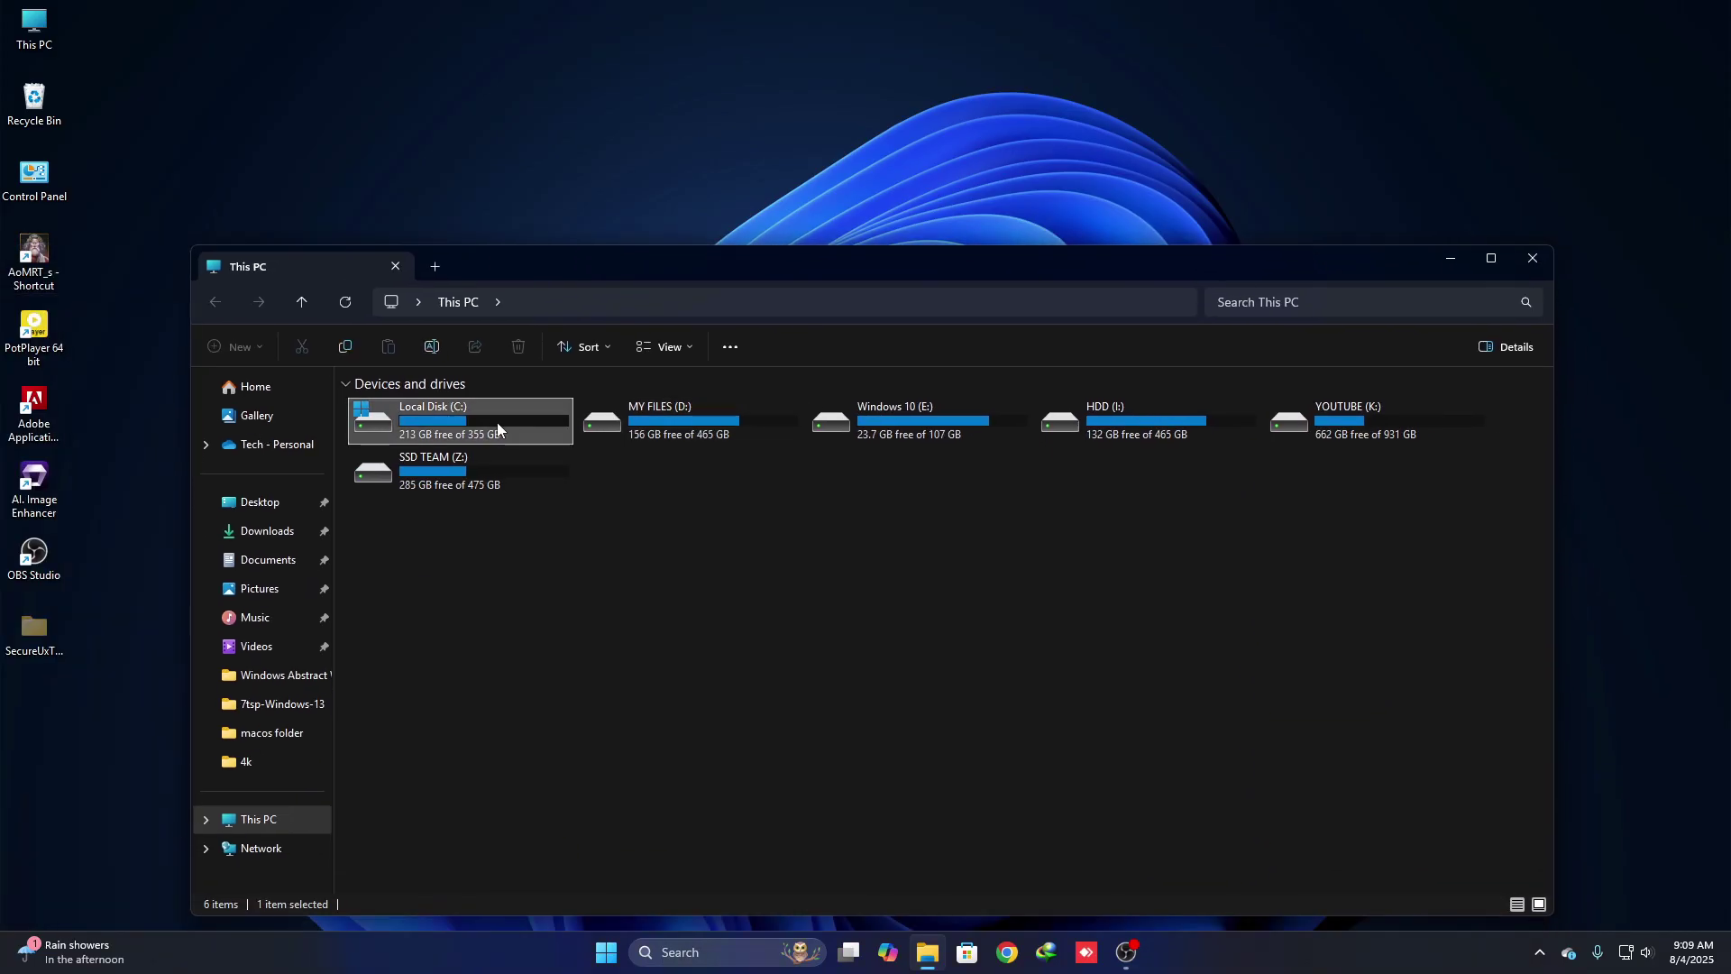
Paste the SecureUxTheme-amd64 folder into Local Disk (C:)
double_click(496, 422)
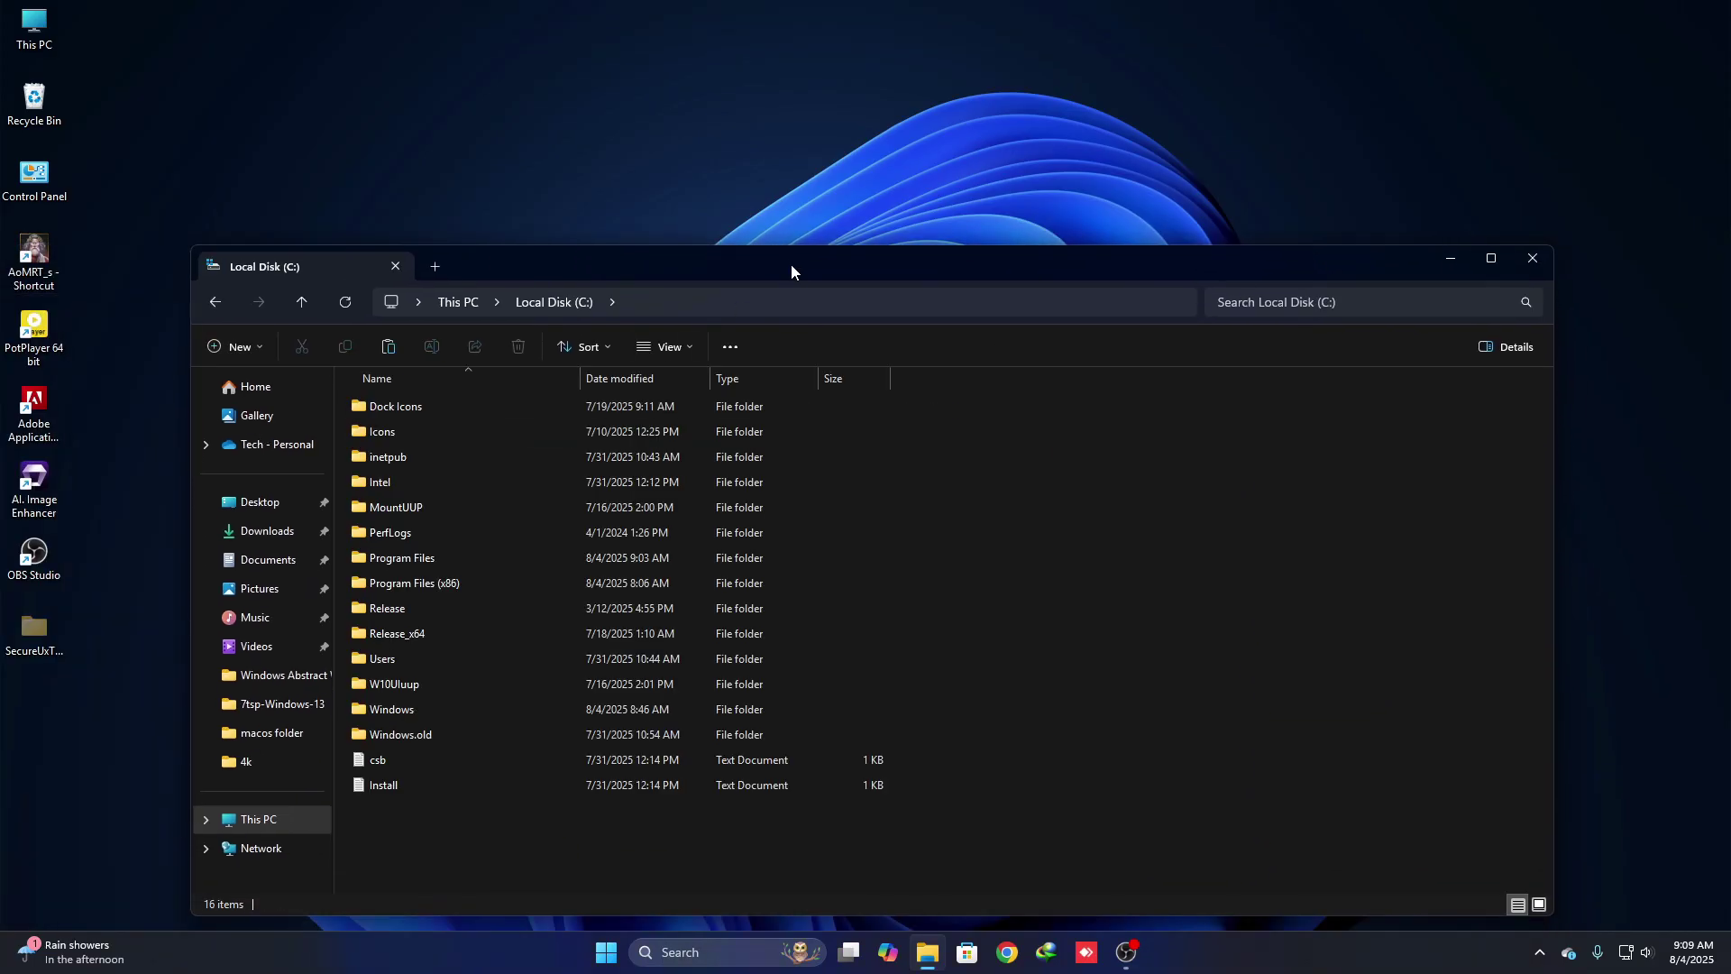
left_click_drag(792, 263, 763, 161)
right_click(1012, 389)
left_click(1049, 415)
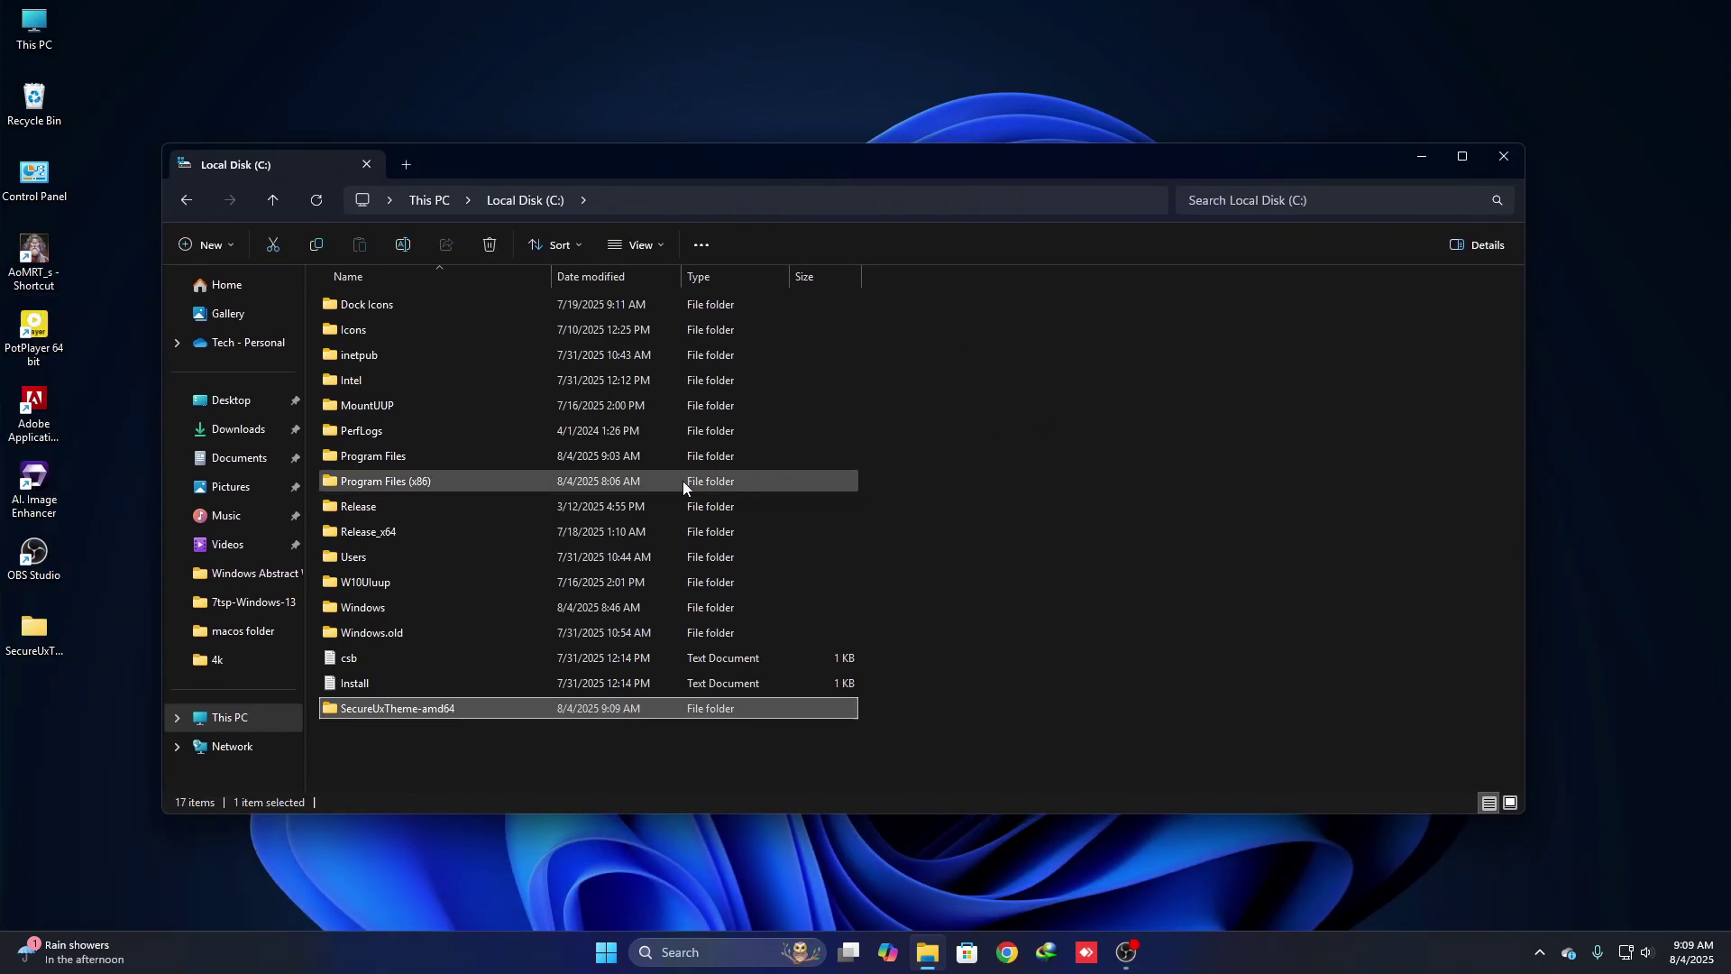
Run ThemeTool from the inner SecureUxTheme-amd64 folder as administrator
double_click(398, 709)
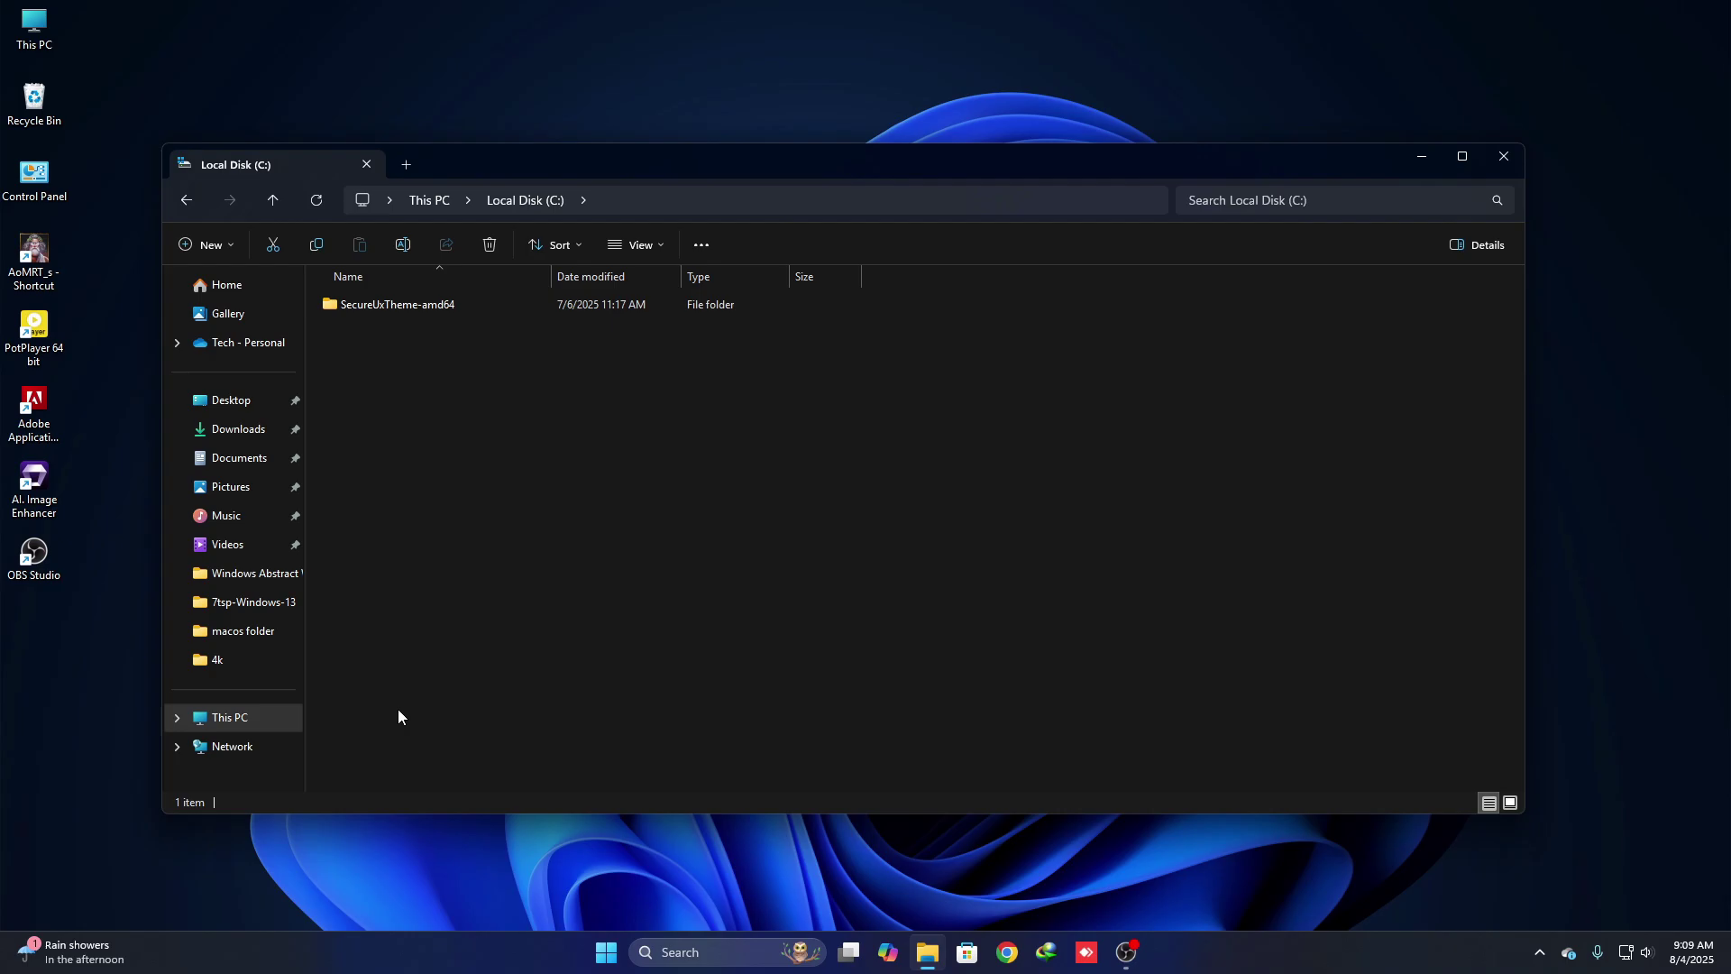
double_click(375, 306)
left_click(369, 407)
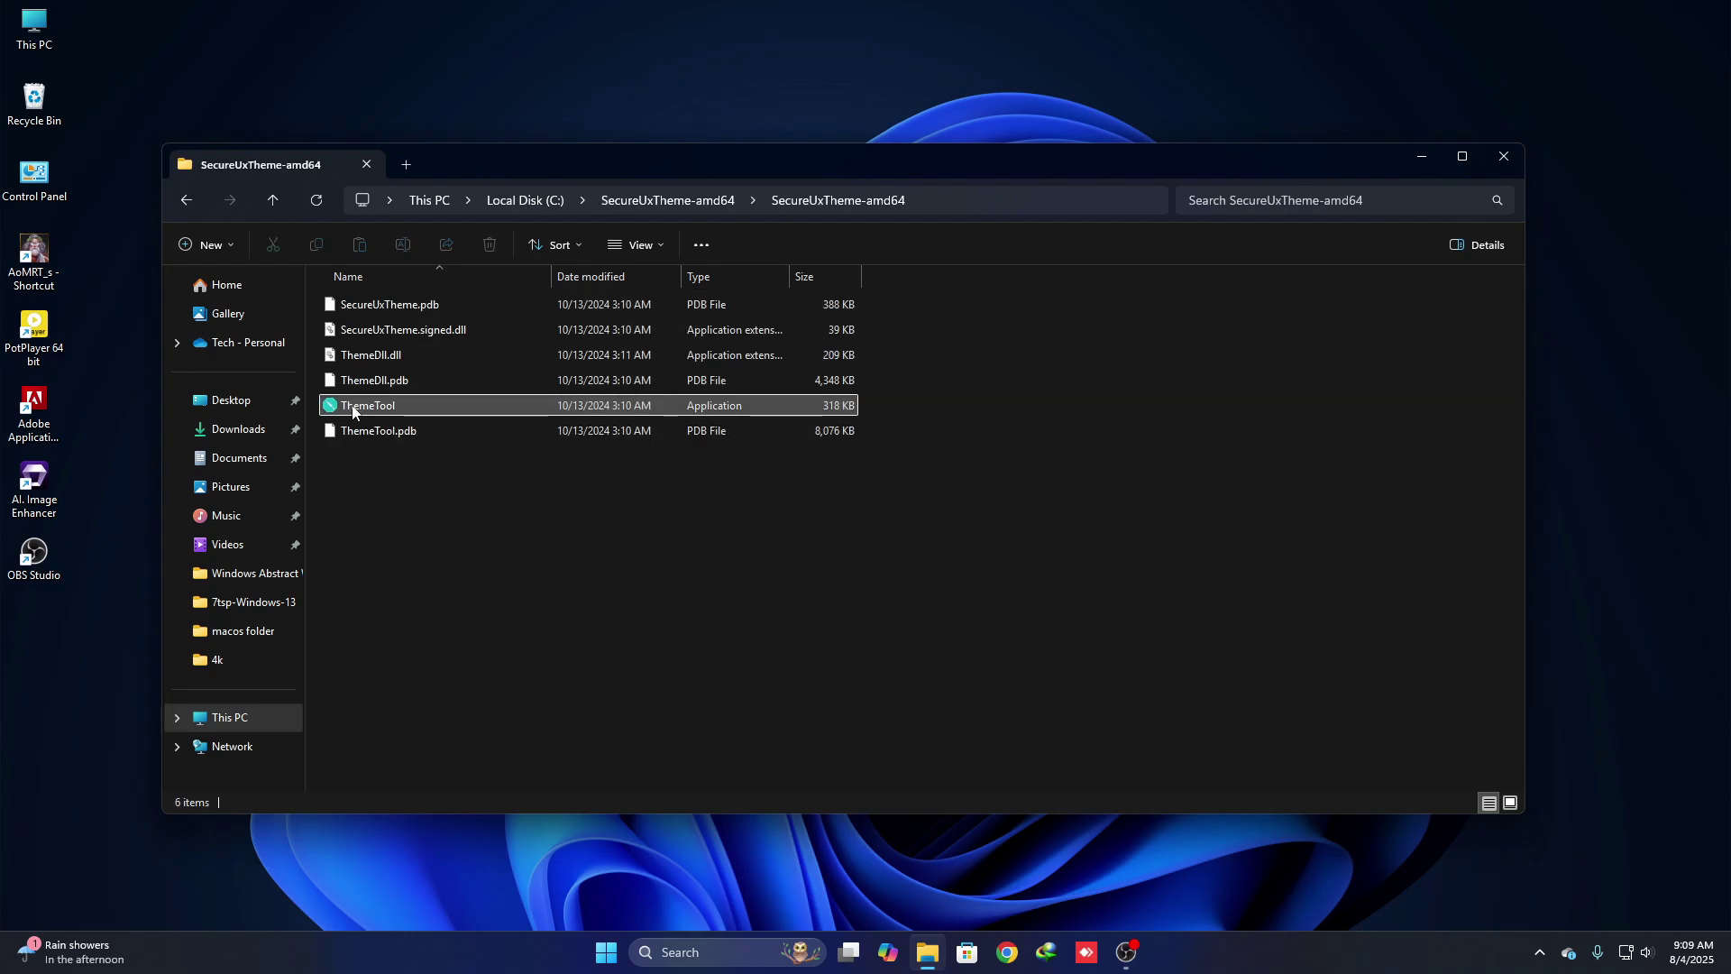
right_click(353, 412)
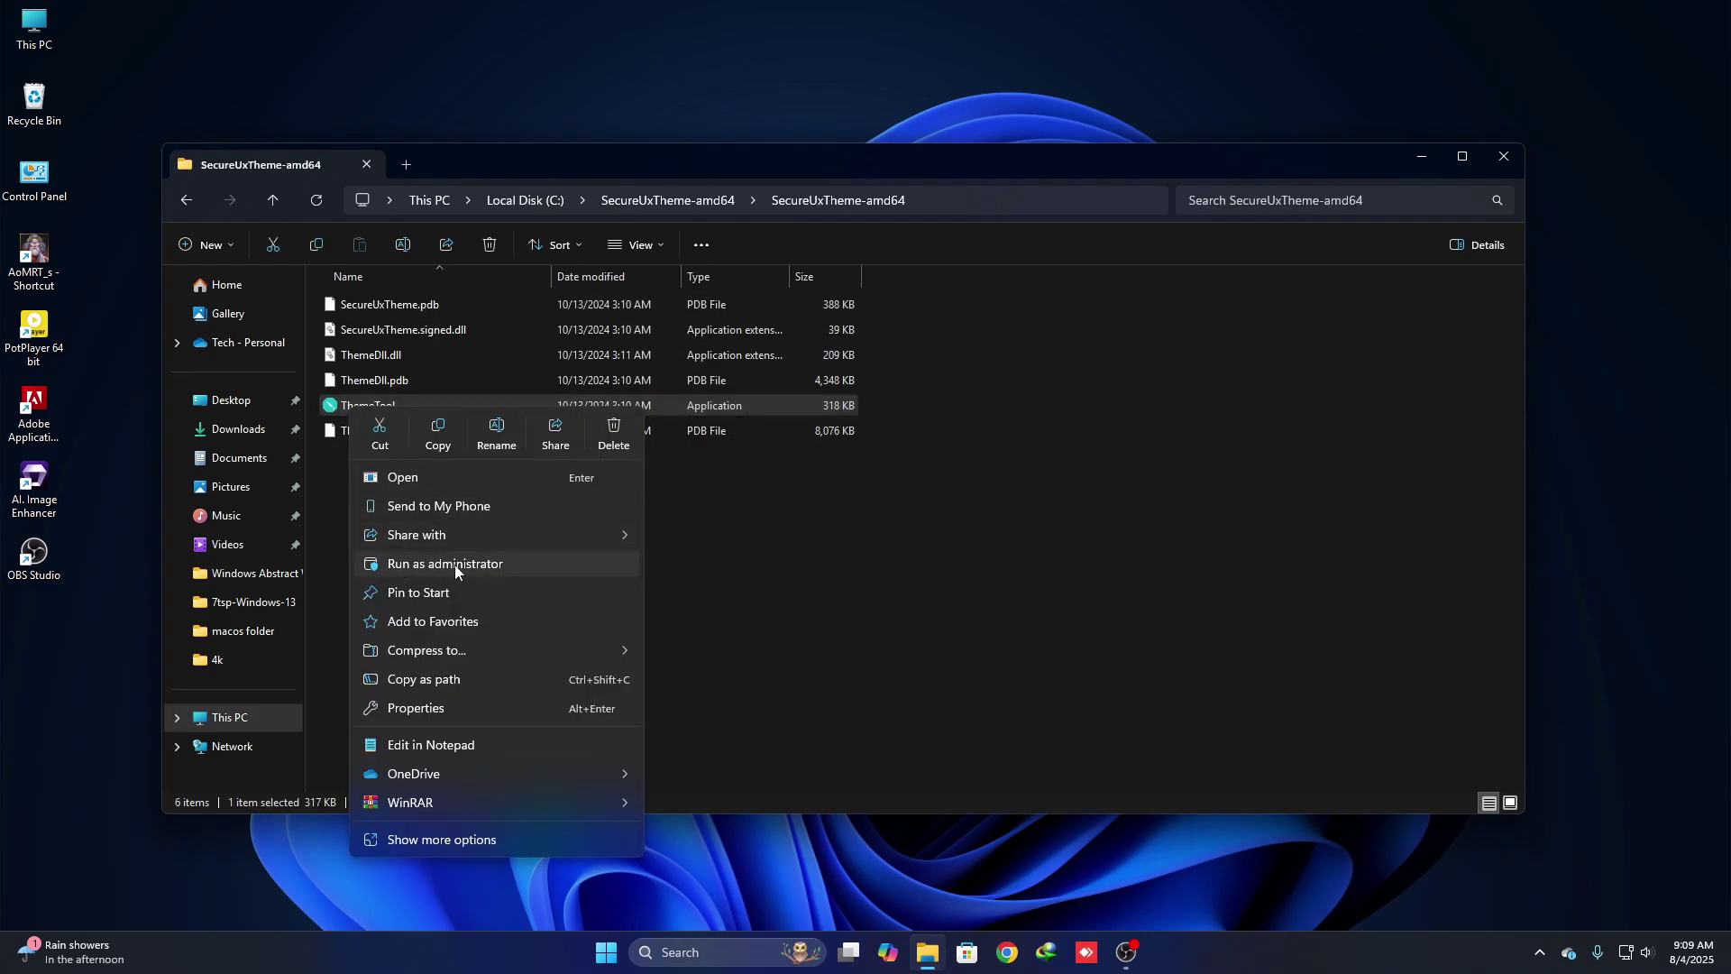
left_click(433, 564)
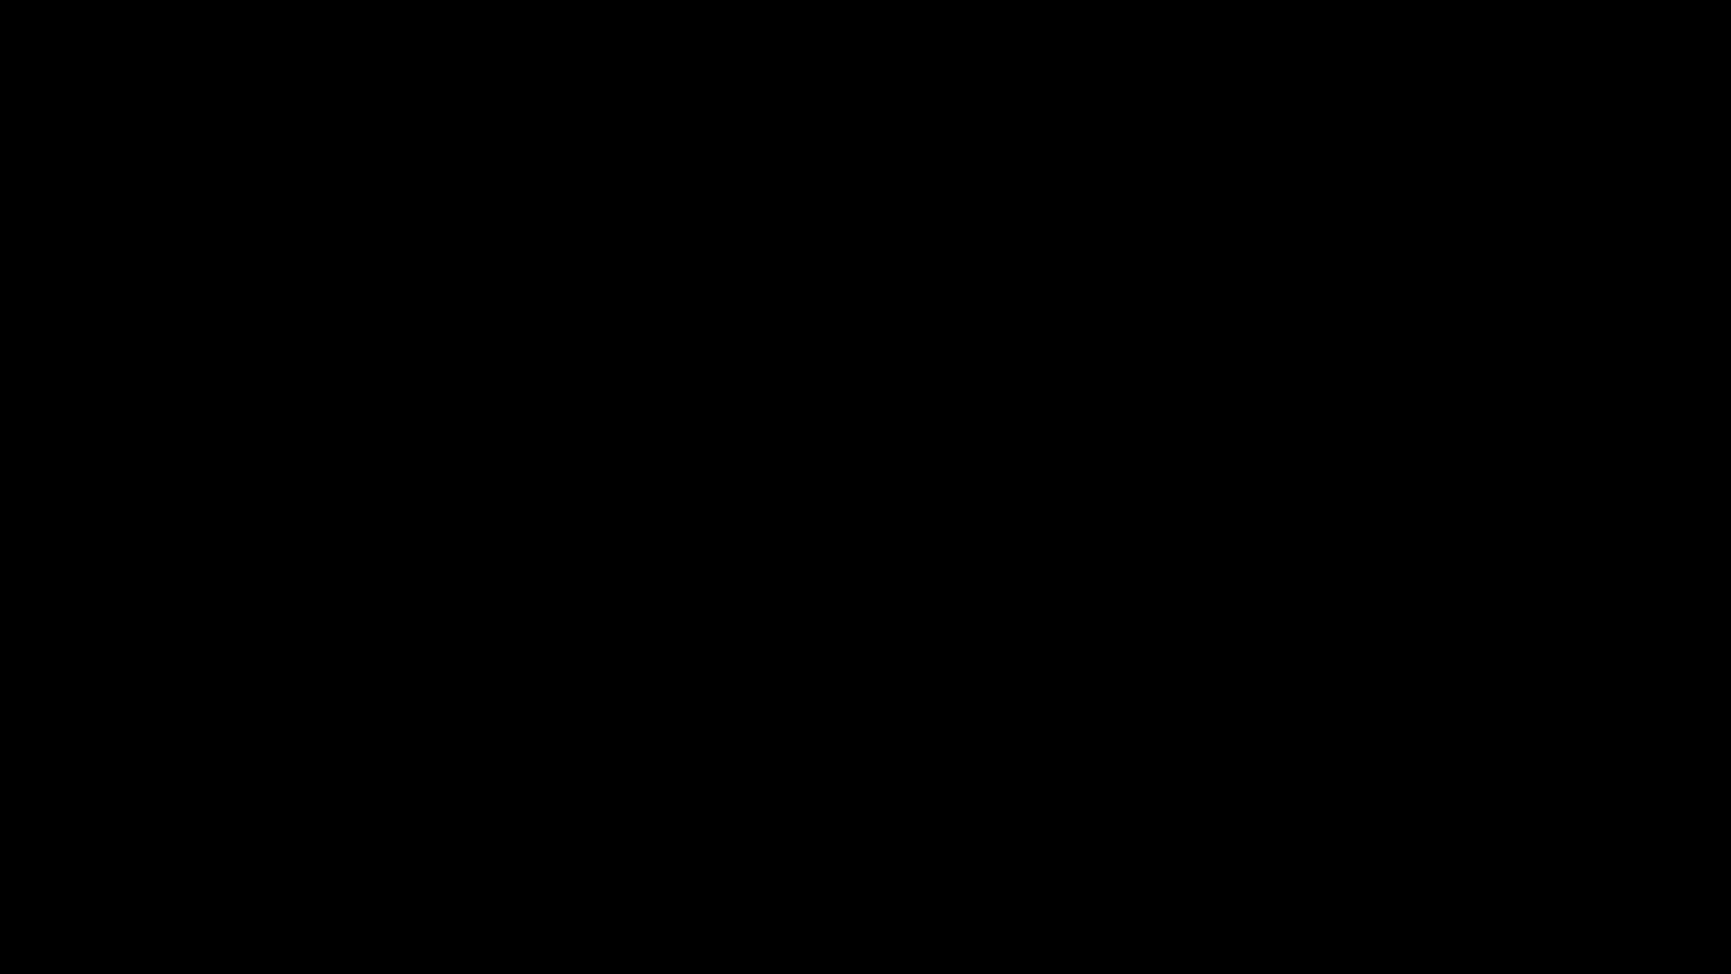
Approve the UAC prompt so ThemeTool opens with administrator rights
left_click(1050, 559)
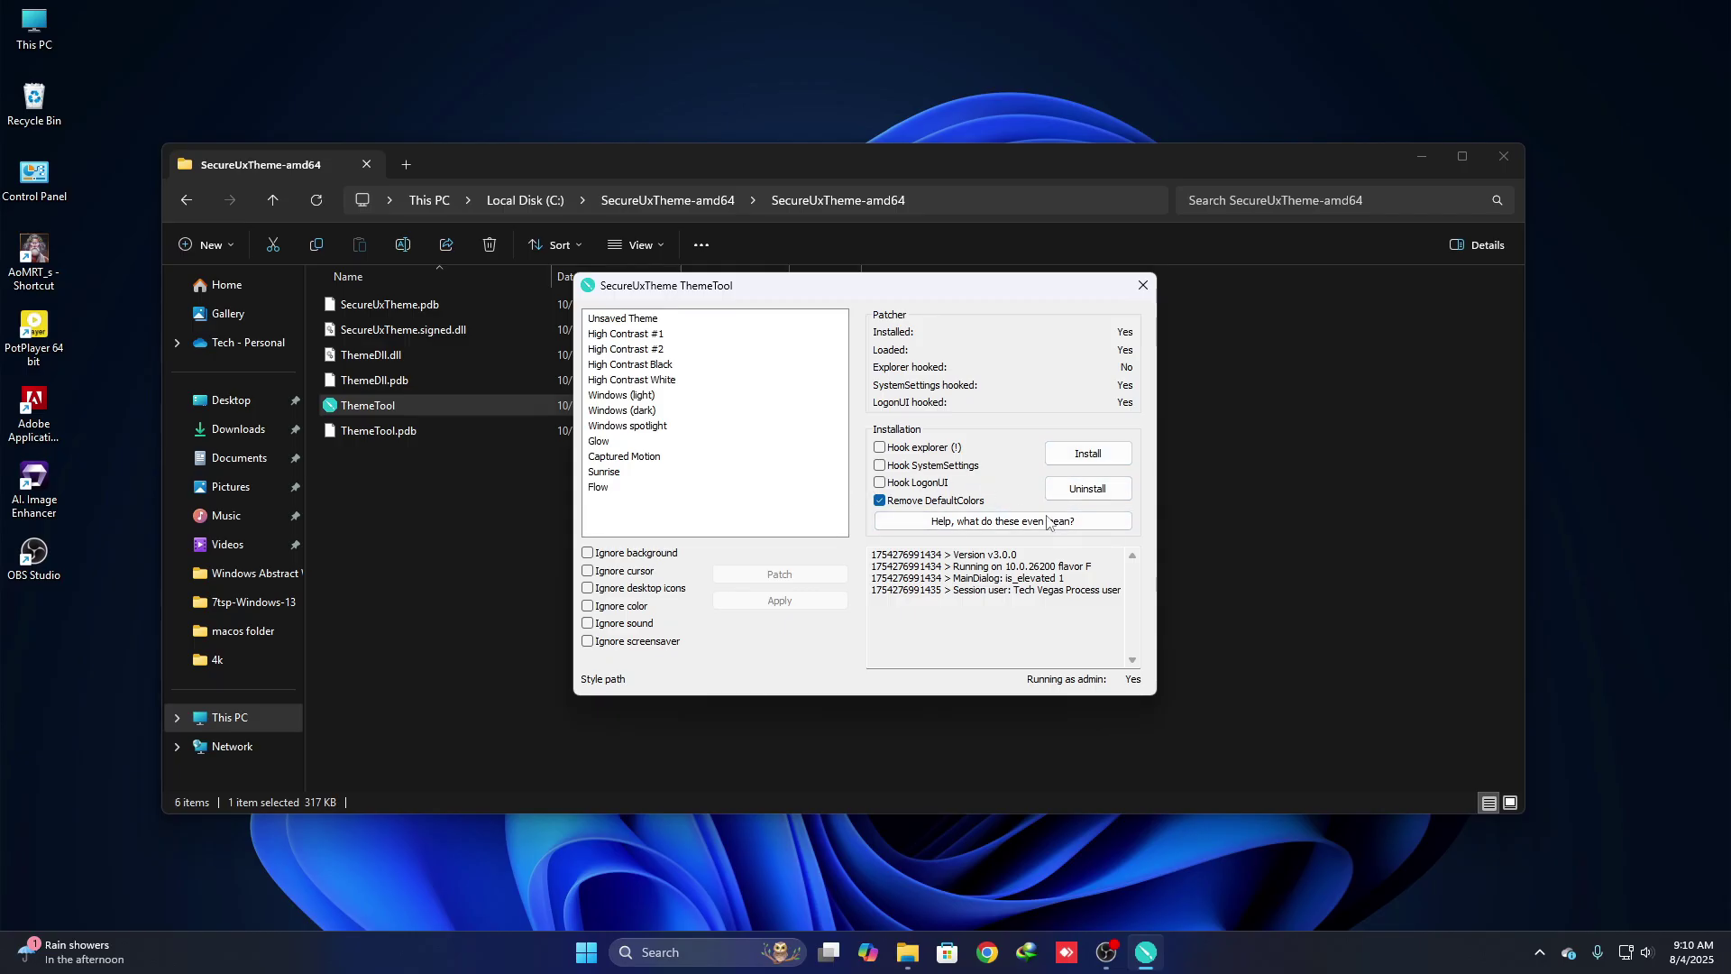
Close ThemeTool and its folder, then extract the Frosted Glass theme archive with WinRAR
left_click(1143, 283)
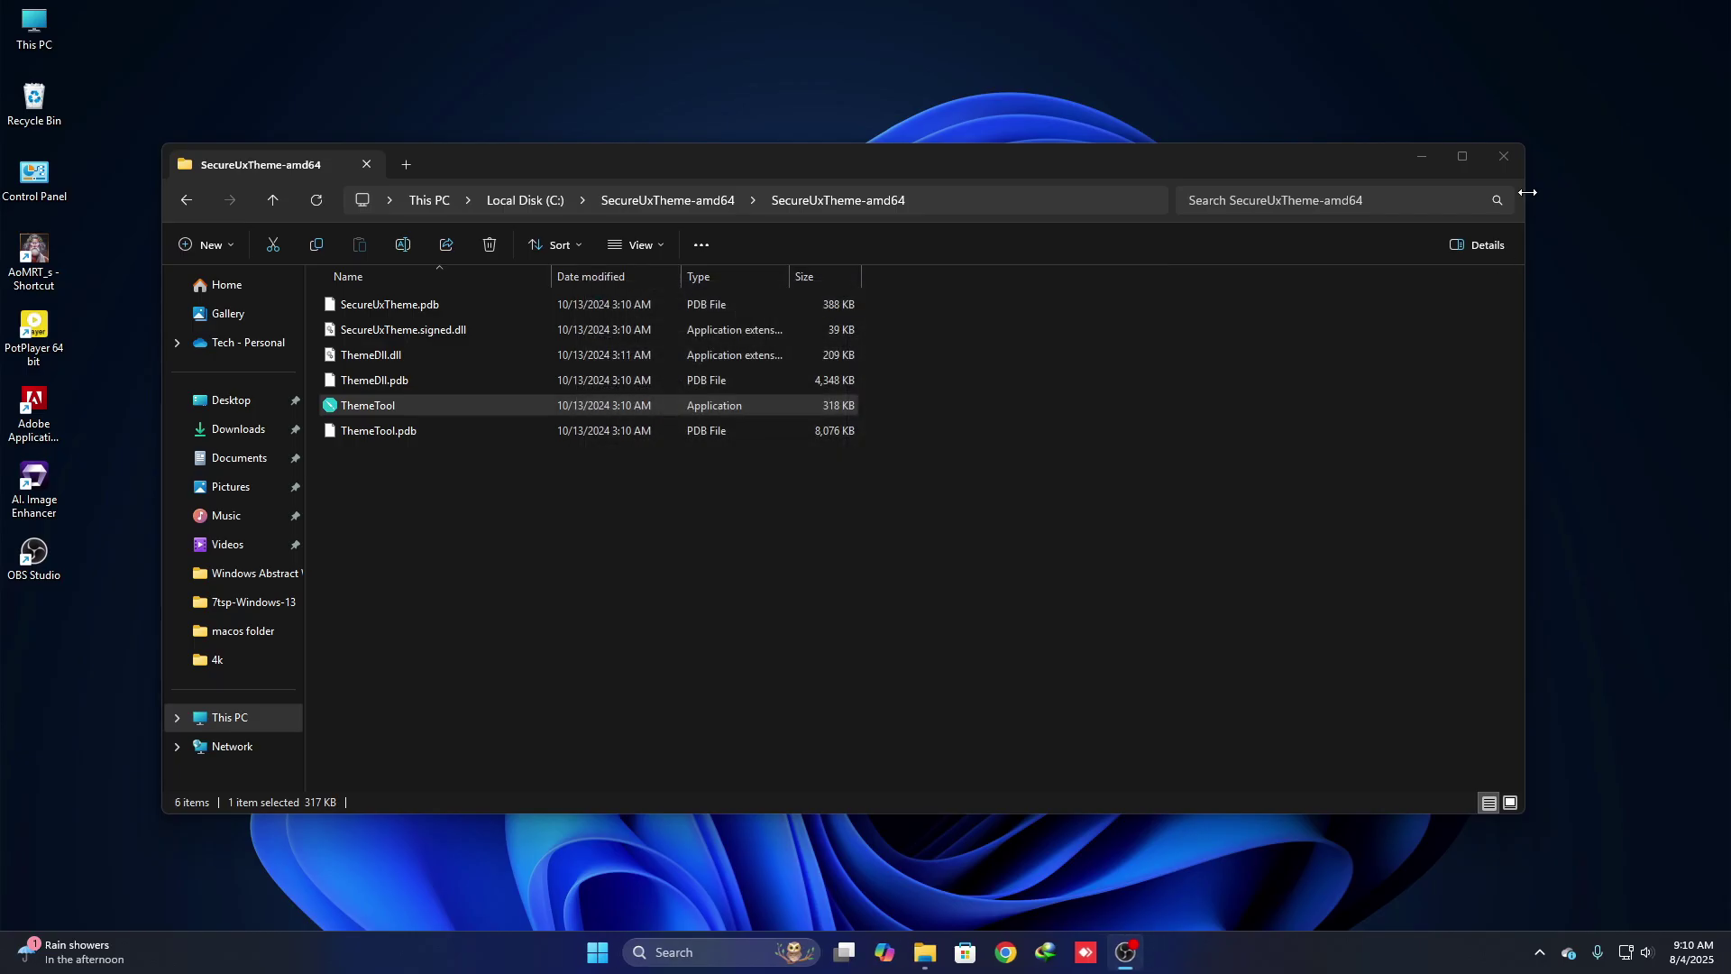
left_click(1503, 156)
left_click(718, 401)
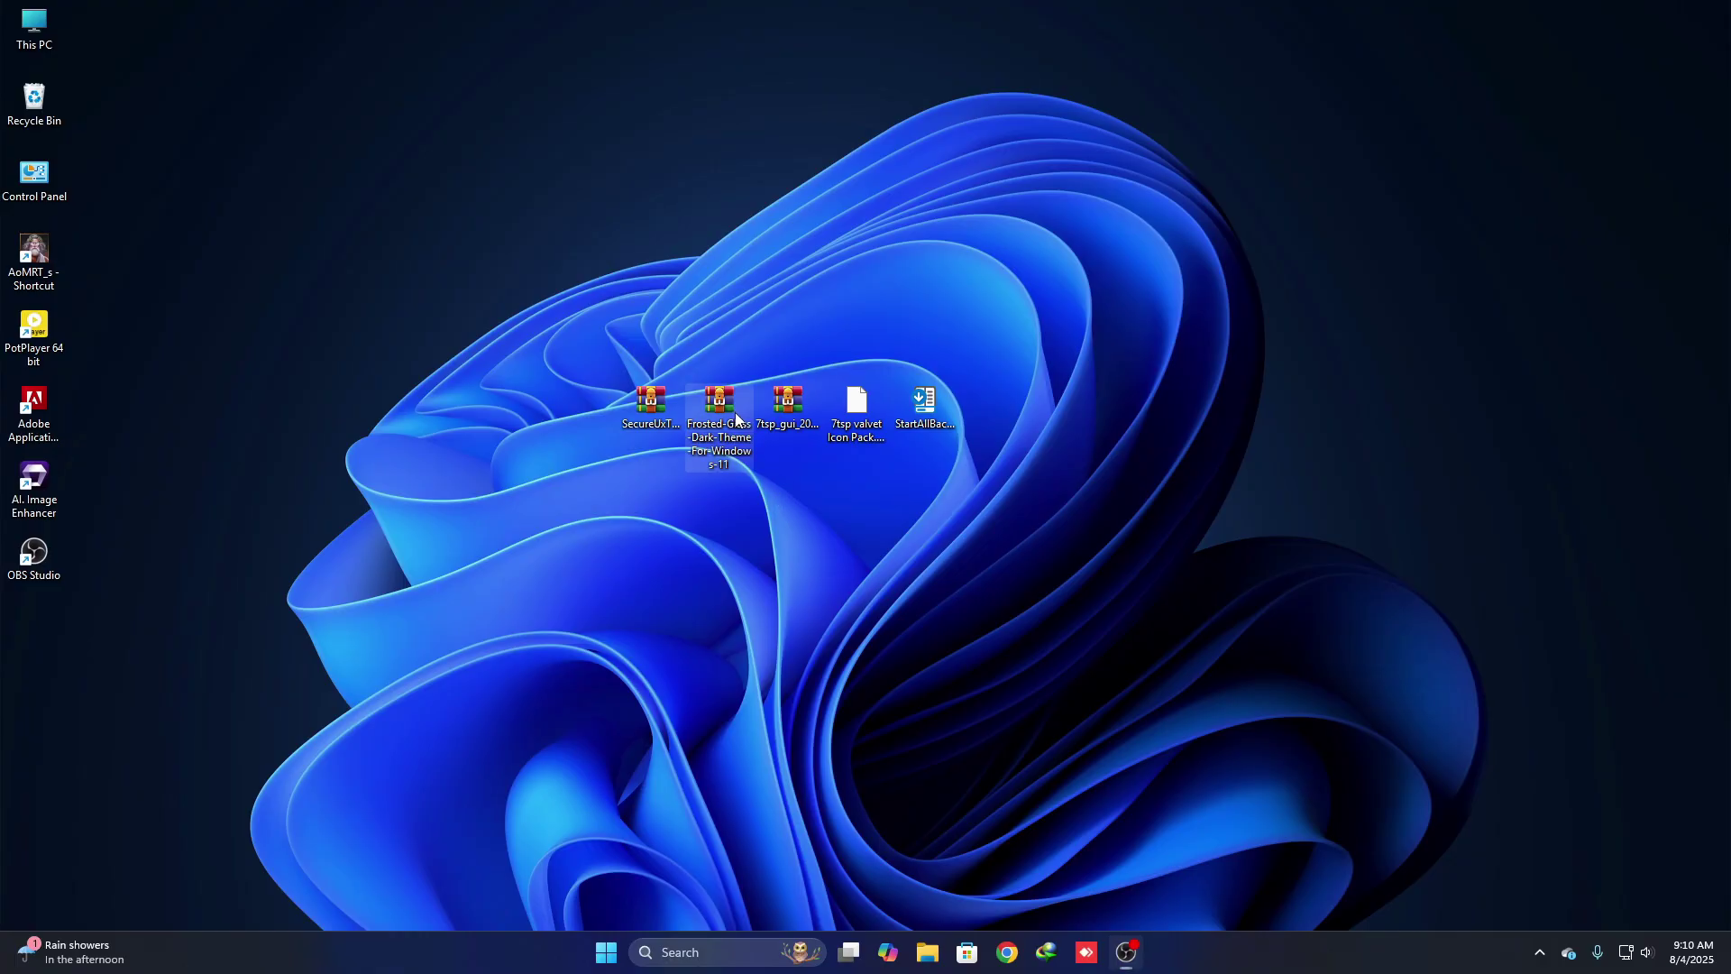
right_click(719, 404)
mouse_move(817, 739)
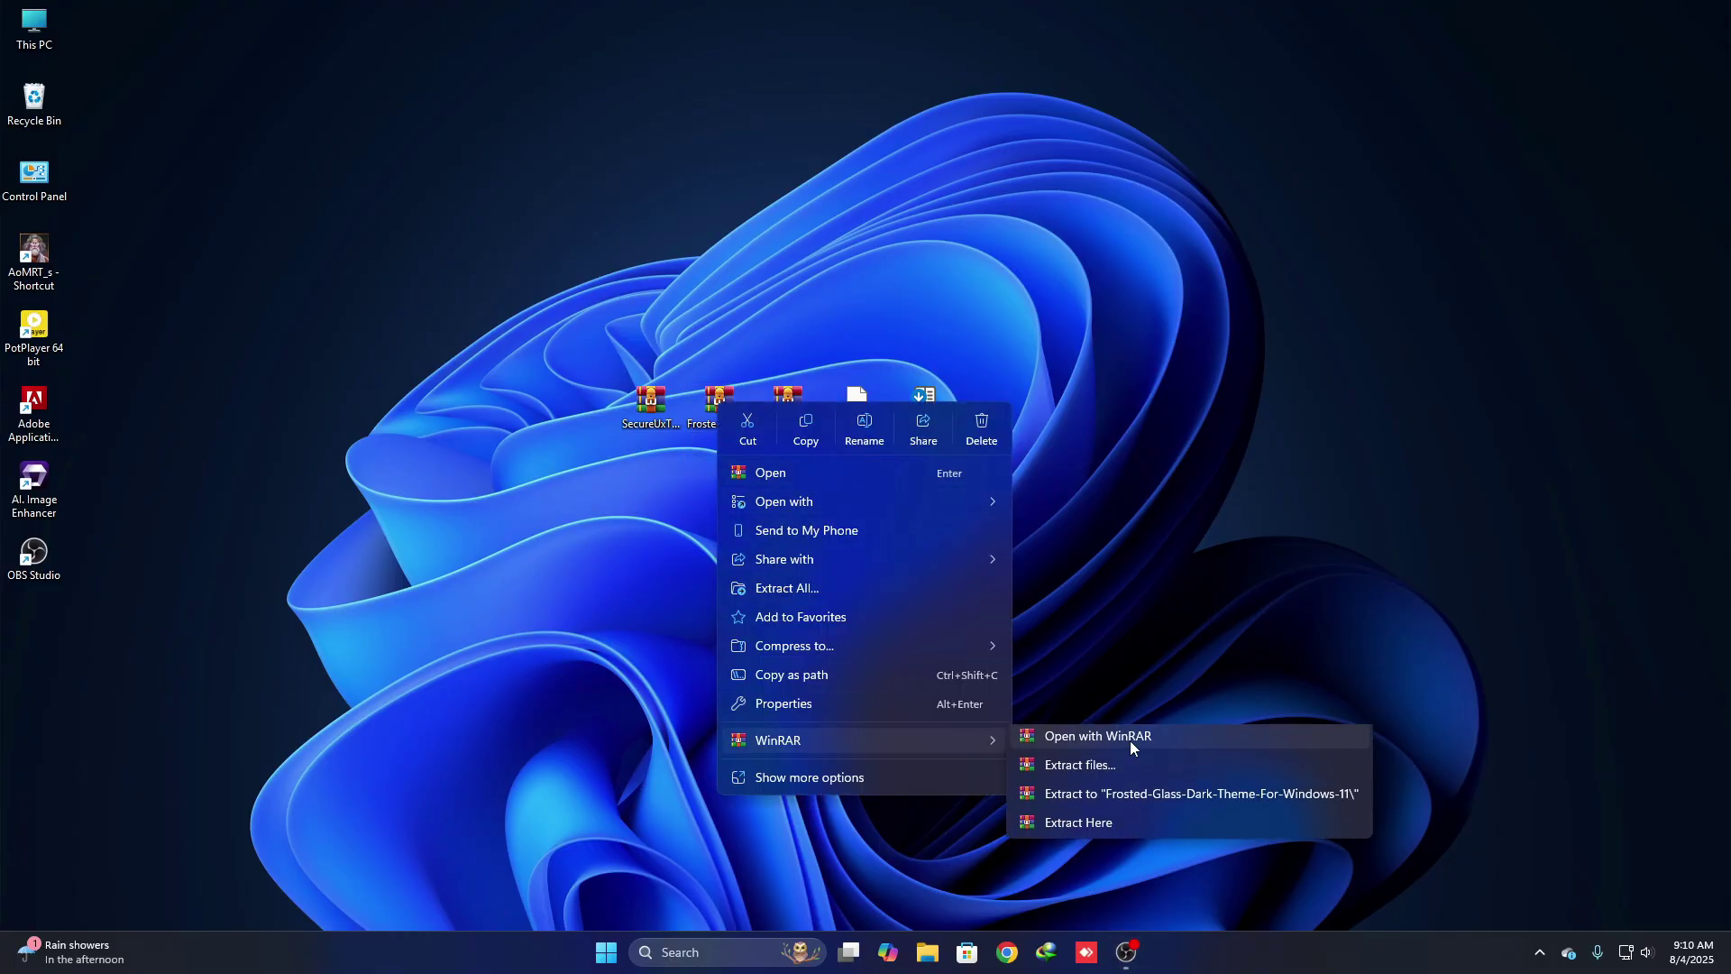
left_click(1105, 767)
left_click(926, 684)
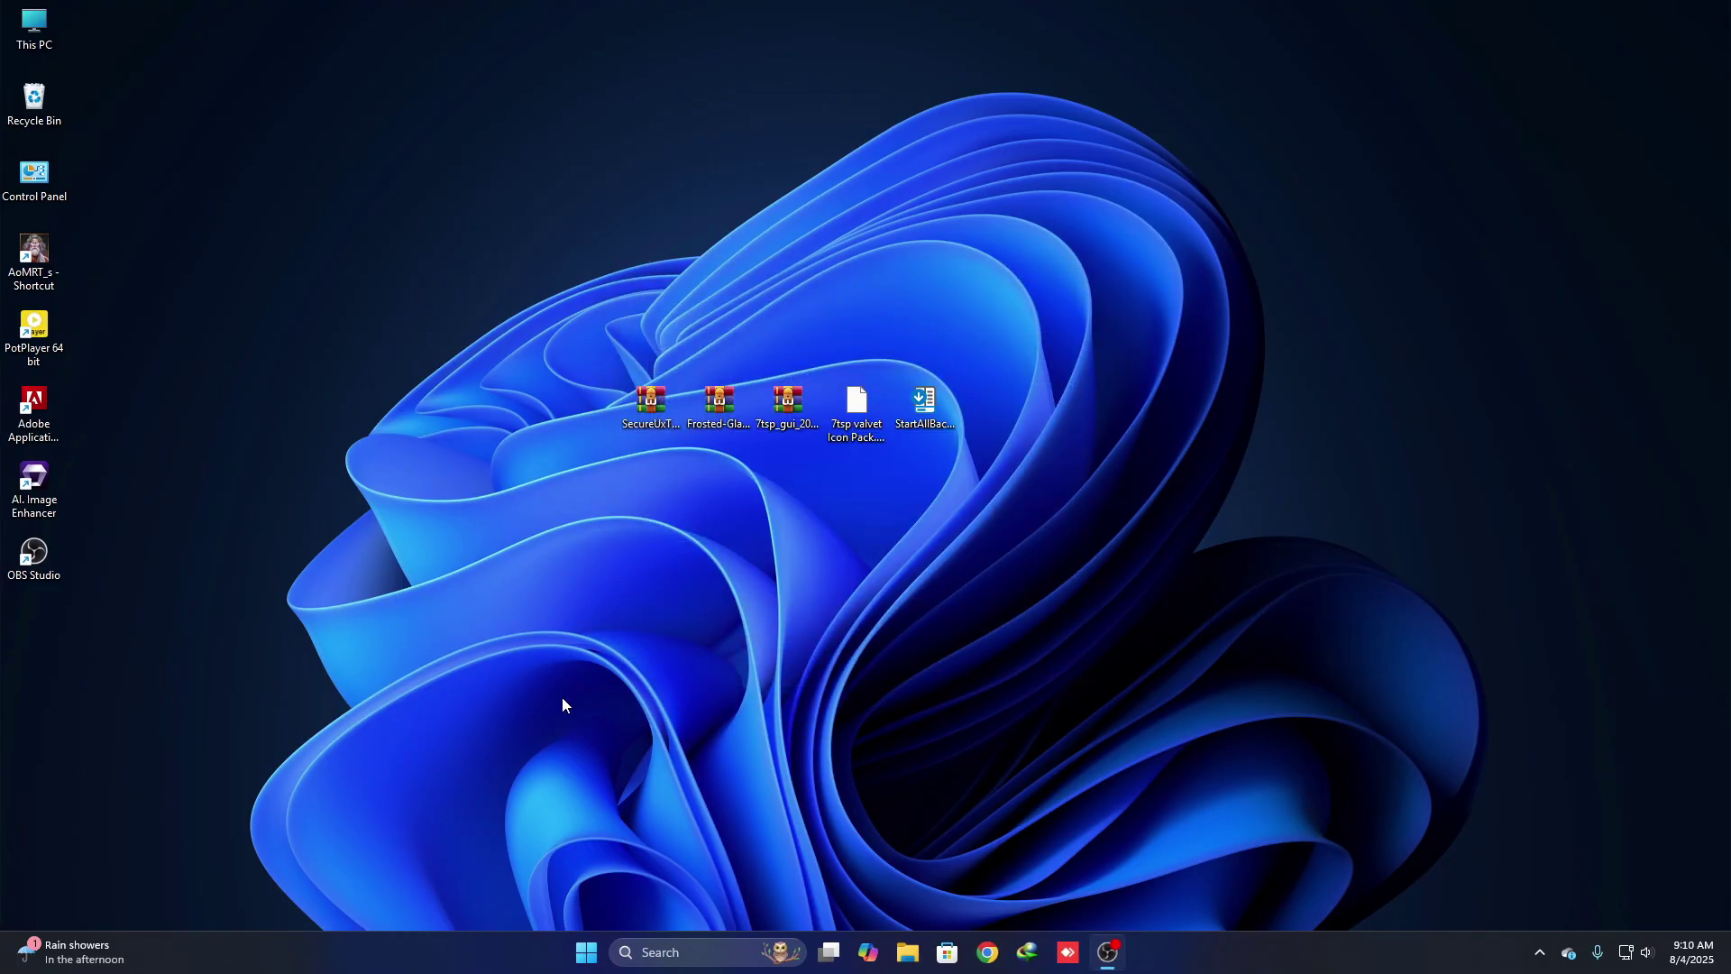
Copy both Frosted Glass items from the Frosted Glass Dark Theme For Windows 11 subfolder
double_click(42, 644)
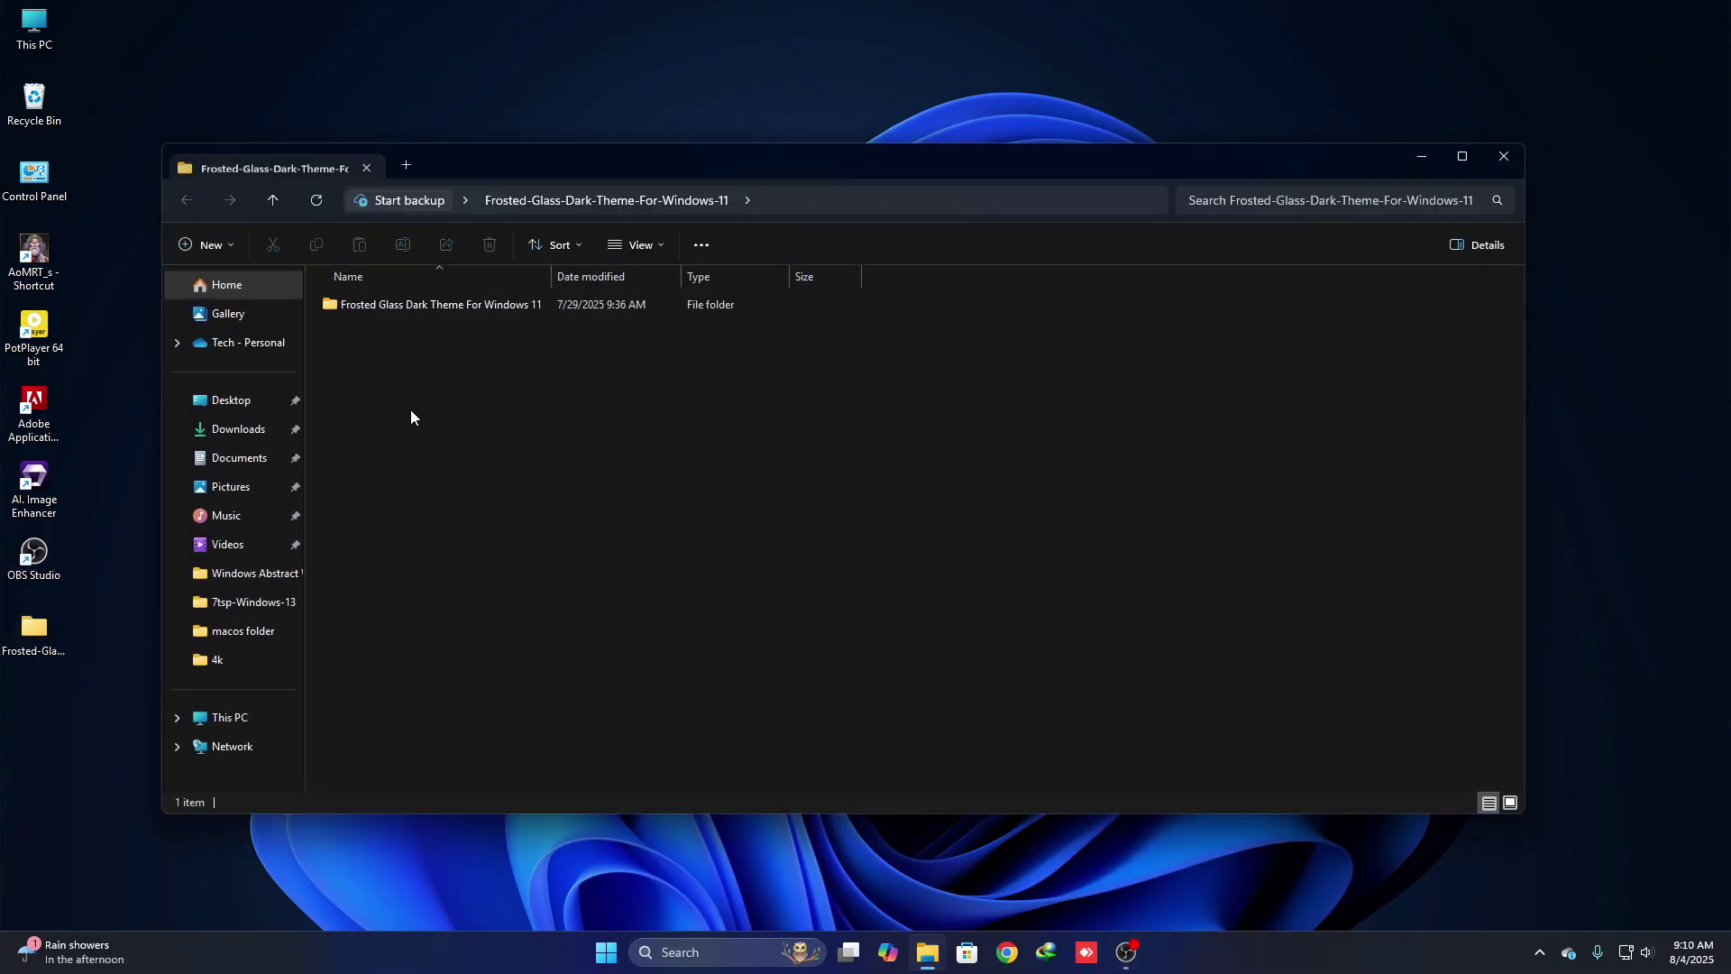
double_click(416, 310)
left_click_drag(383, 398, 442, 303)
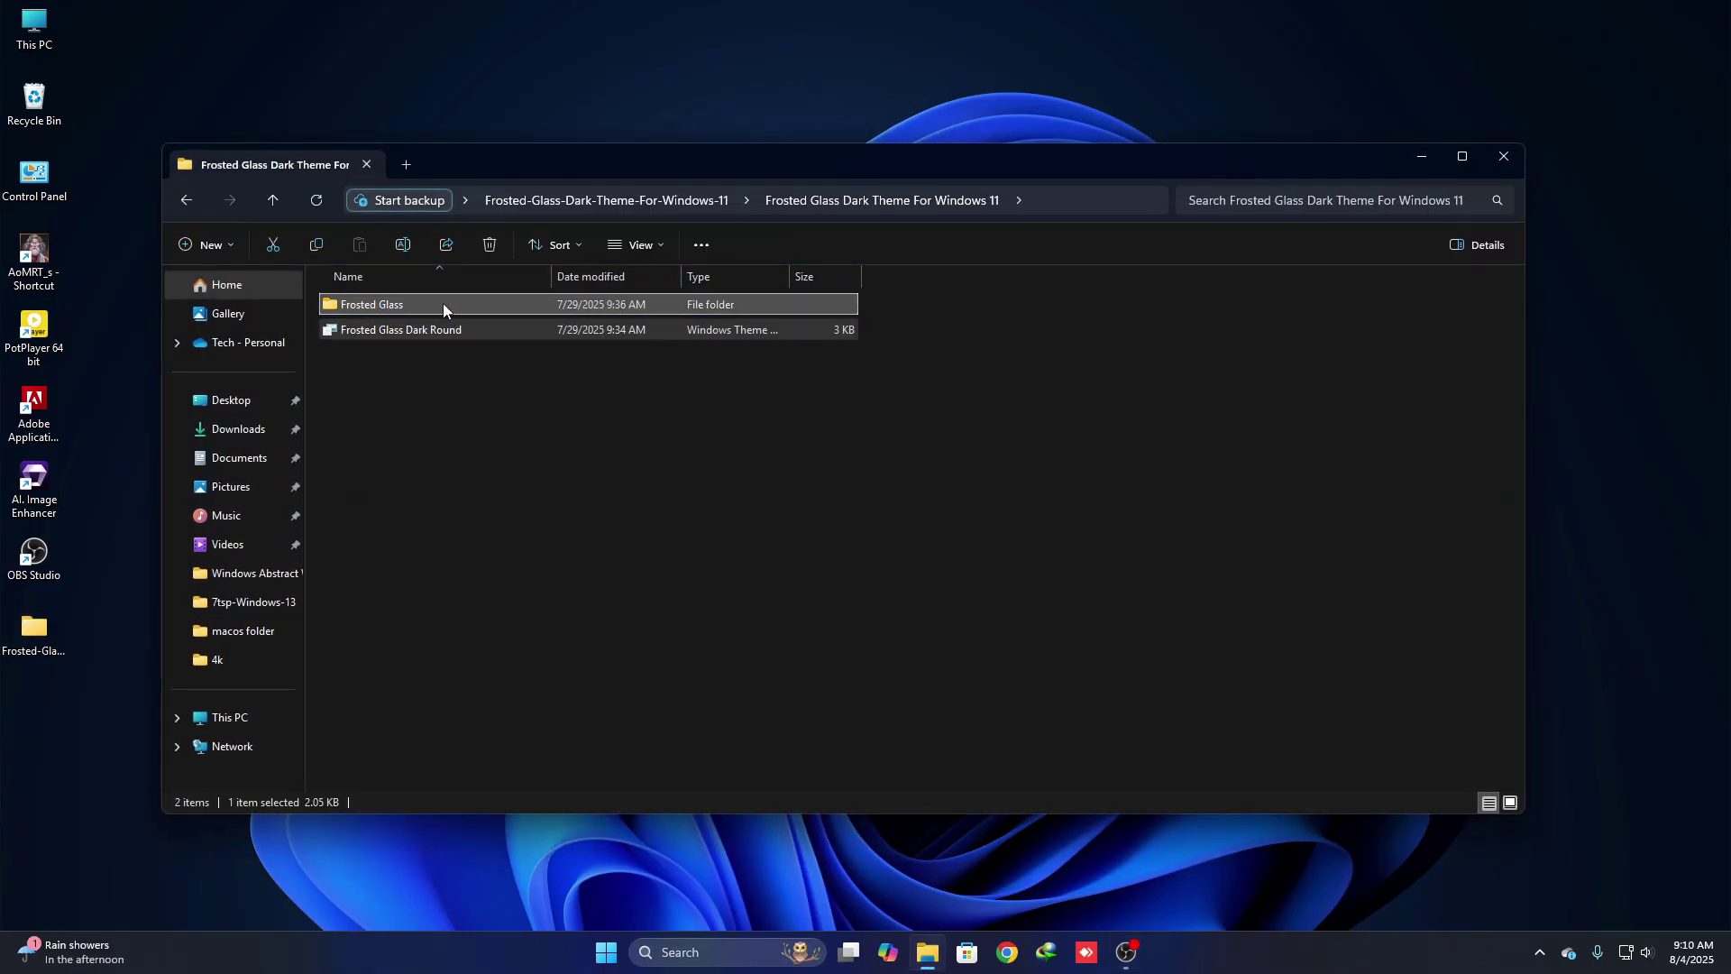
right_click(442, 303)
left_click(513, 338)
Navigate to C:\Windows\Resources\Themes
left_click(237, 719)
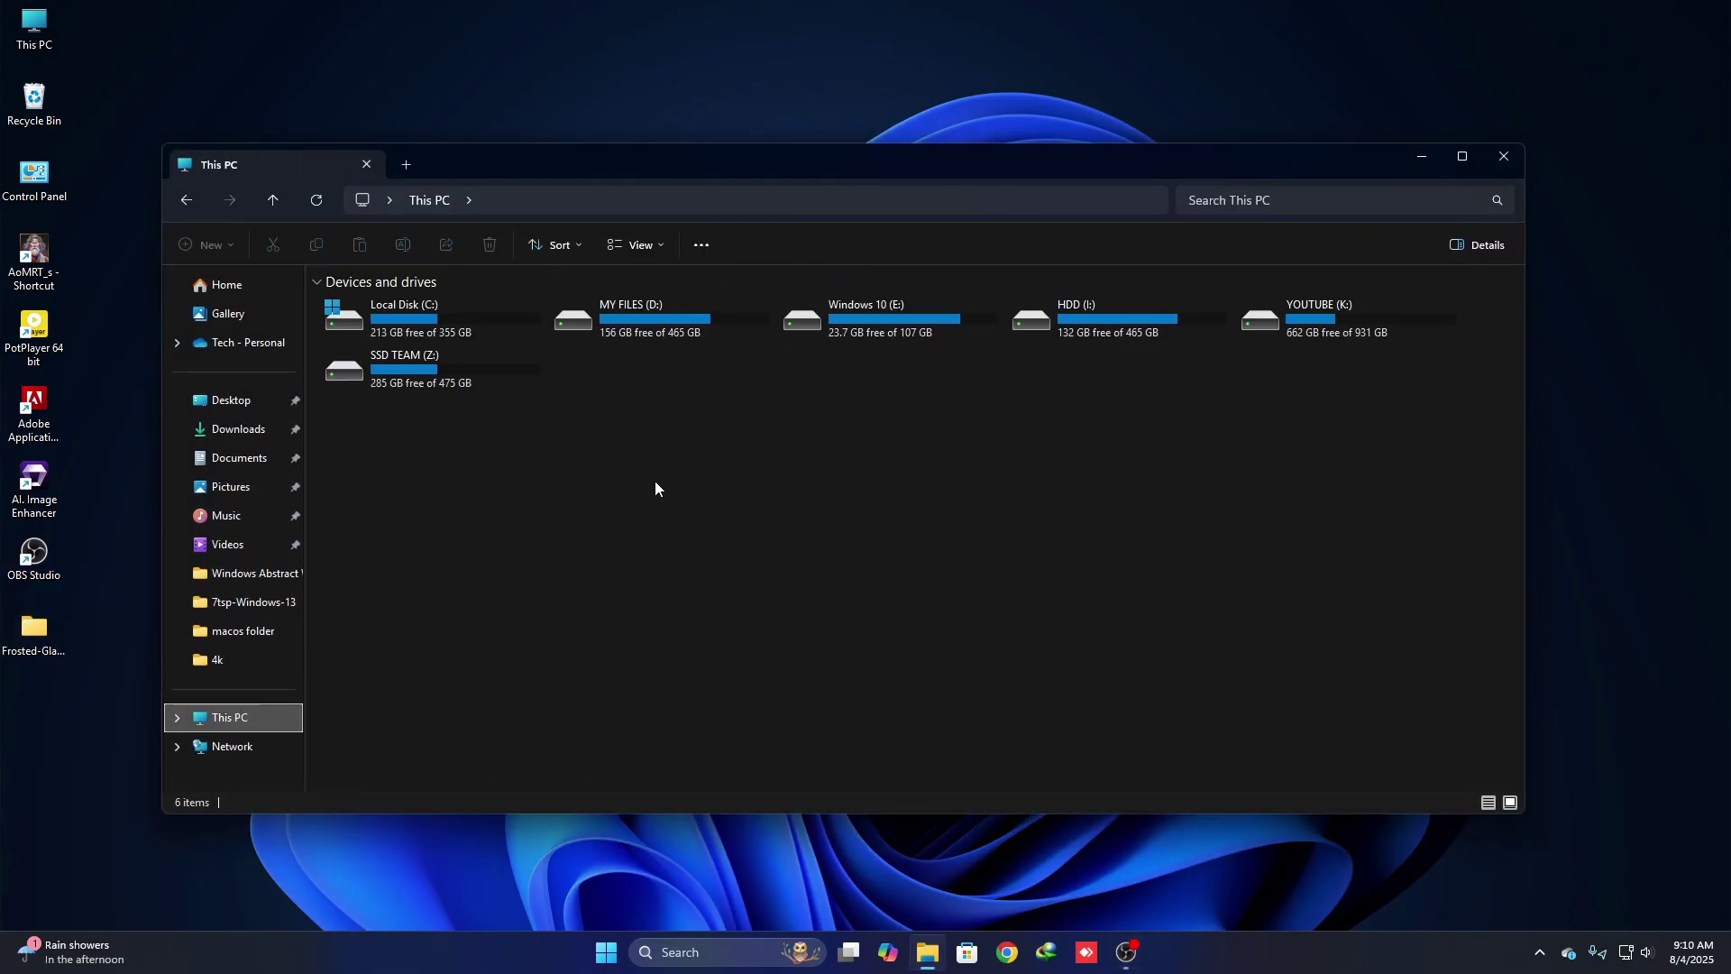
double_click(397, 326)
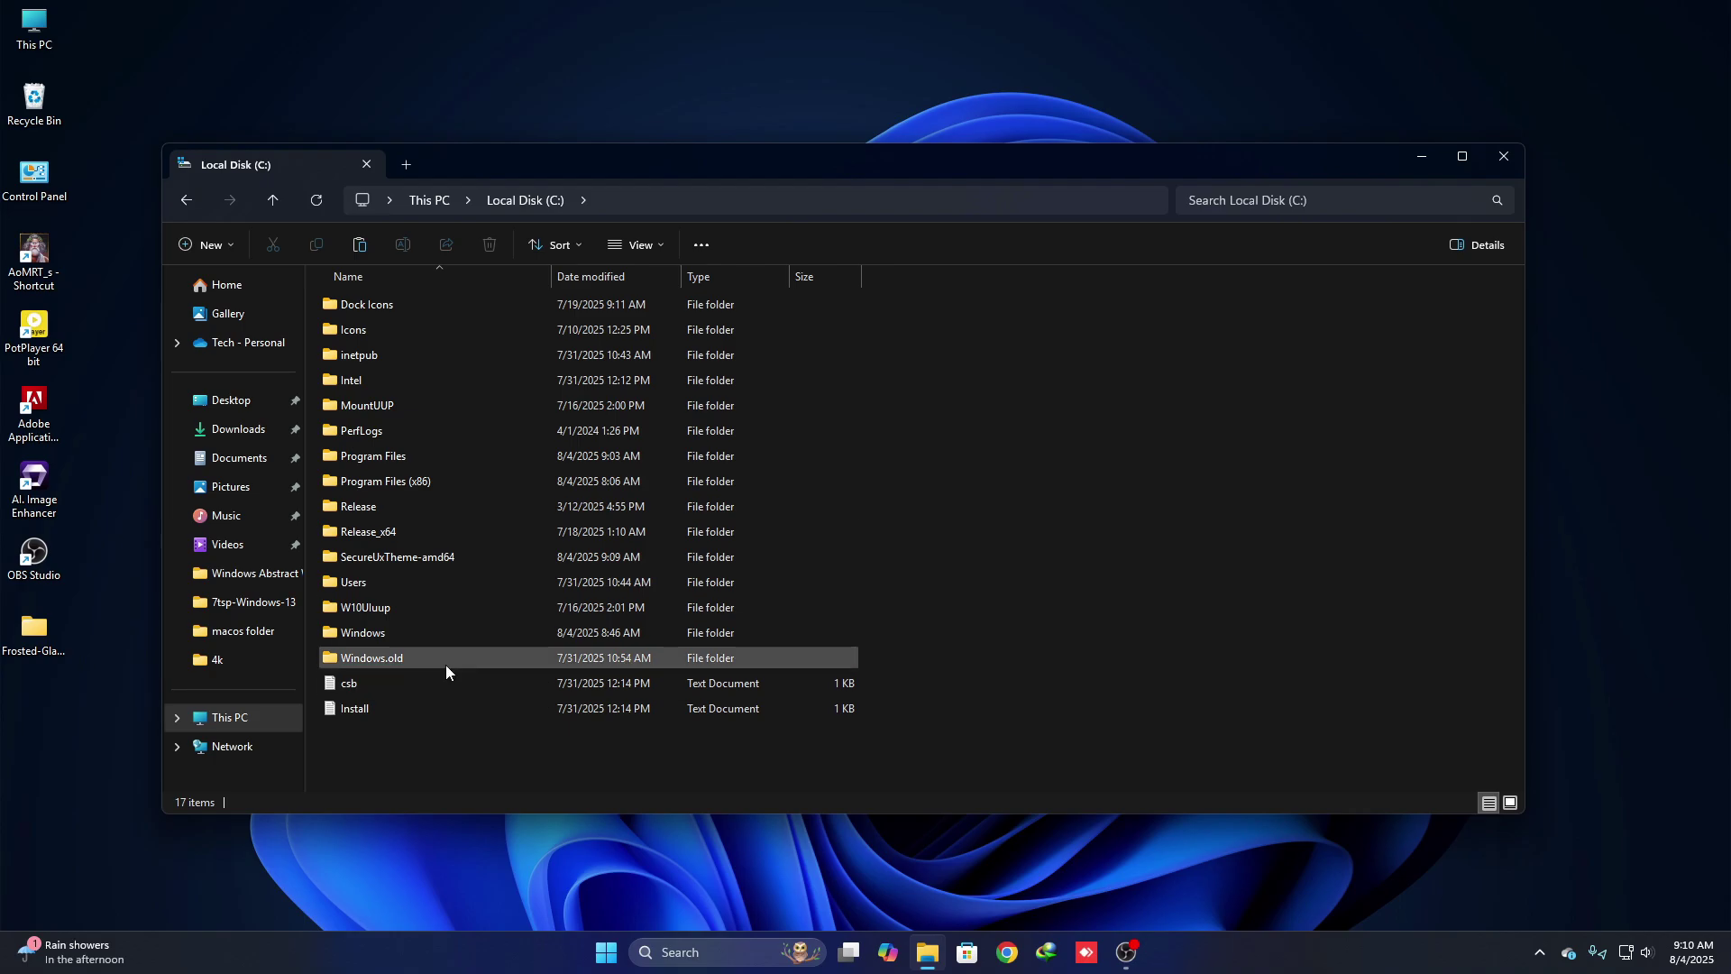
double_click(329, 636)
left_click(460, 552)
key("r")
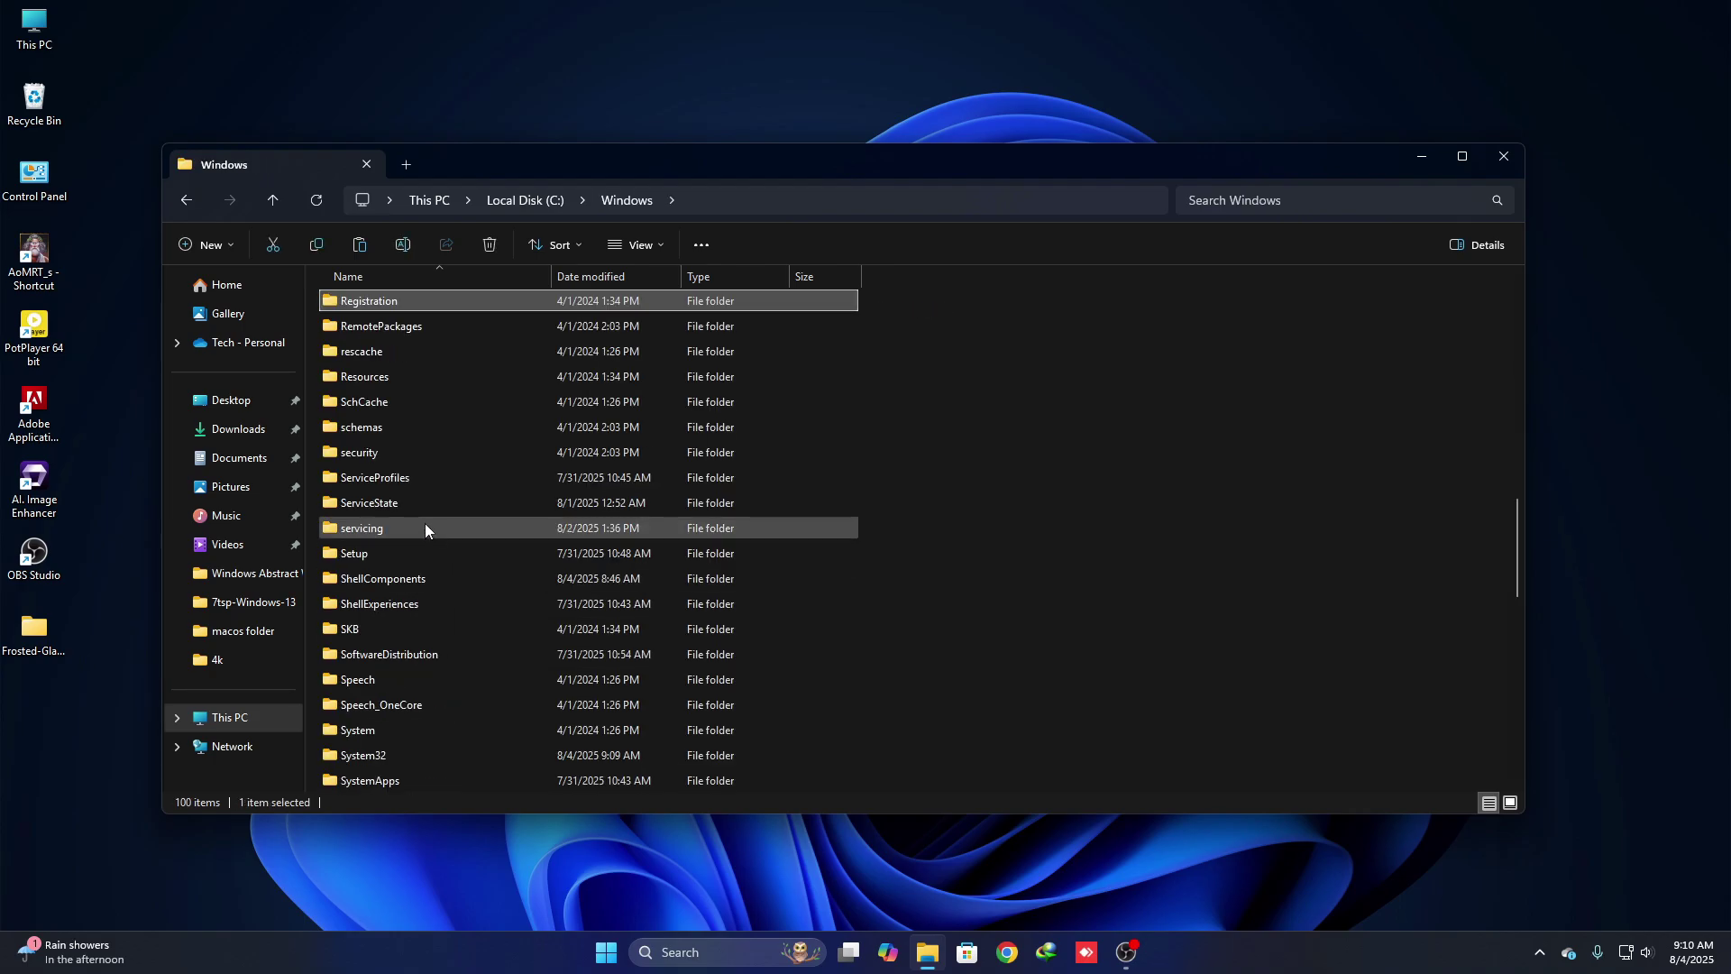
double_click(365, 373)
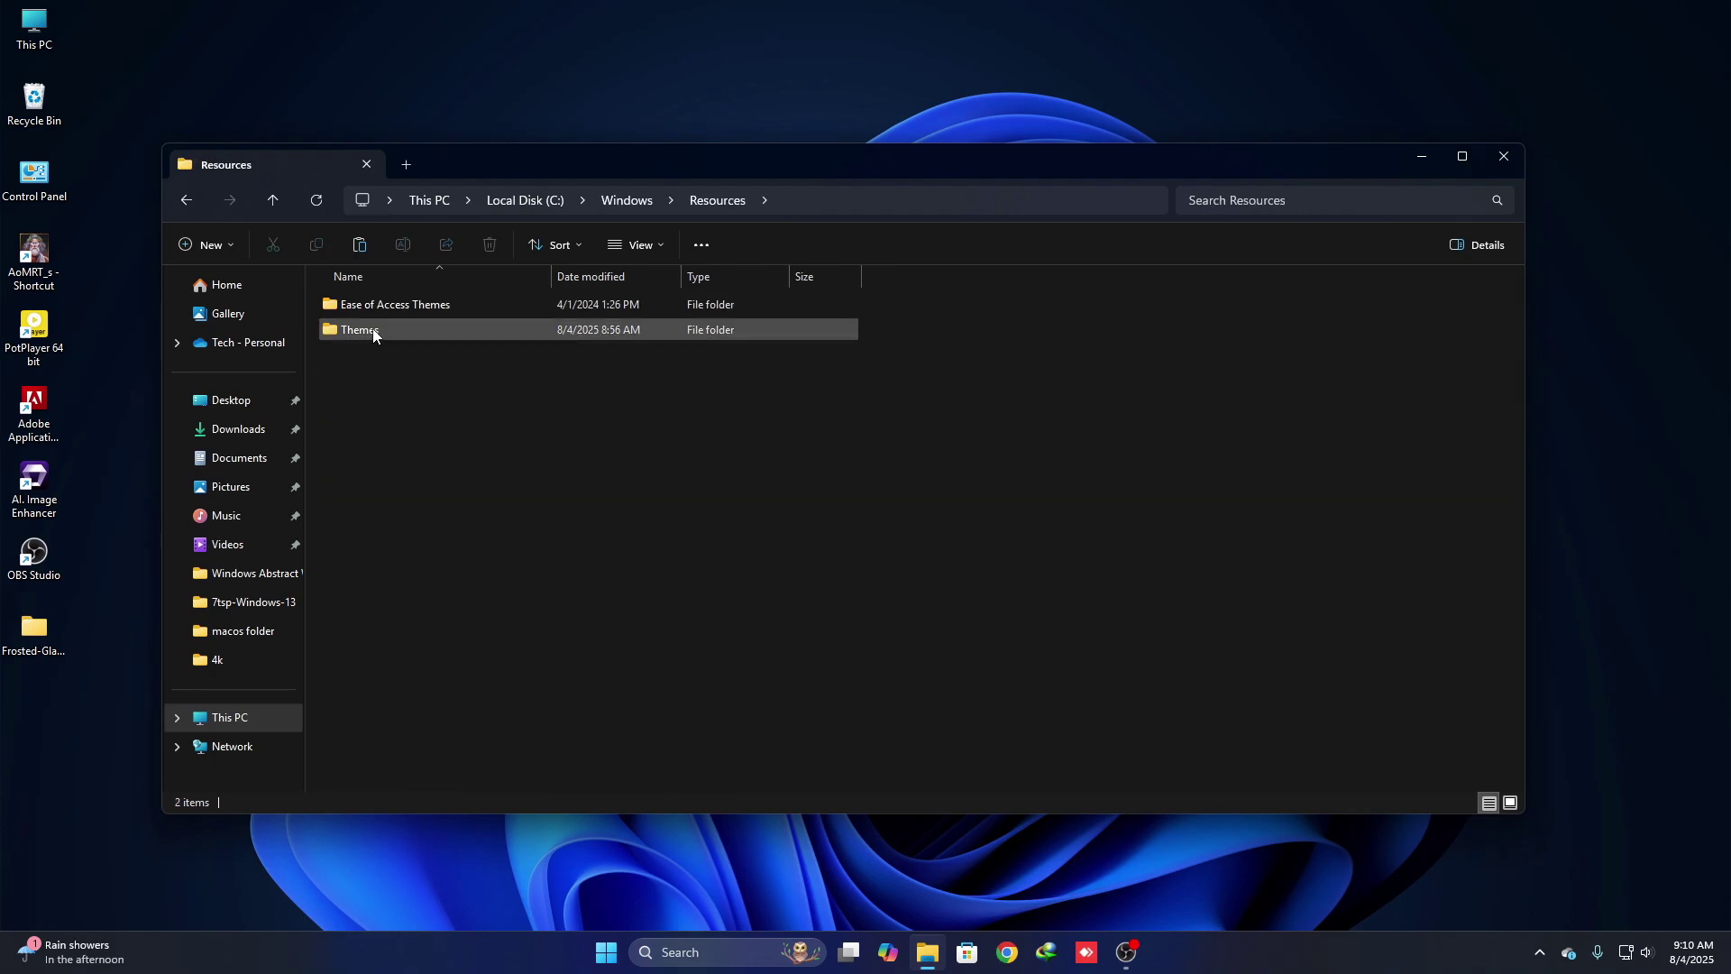
left_click(373, 332)
double_click(373, 333)
Paste the Frosted Glass items into Themes, granting permission, then return to the drives list
right_click(1012, 391)
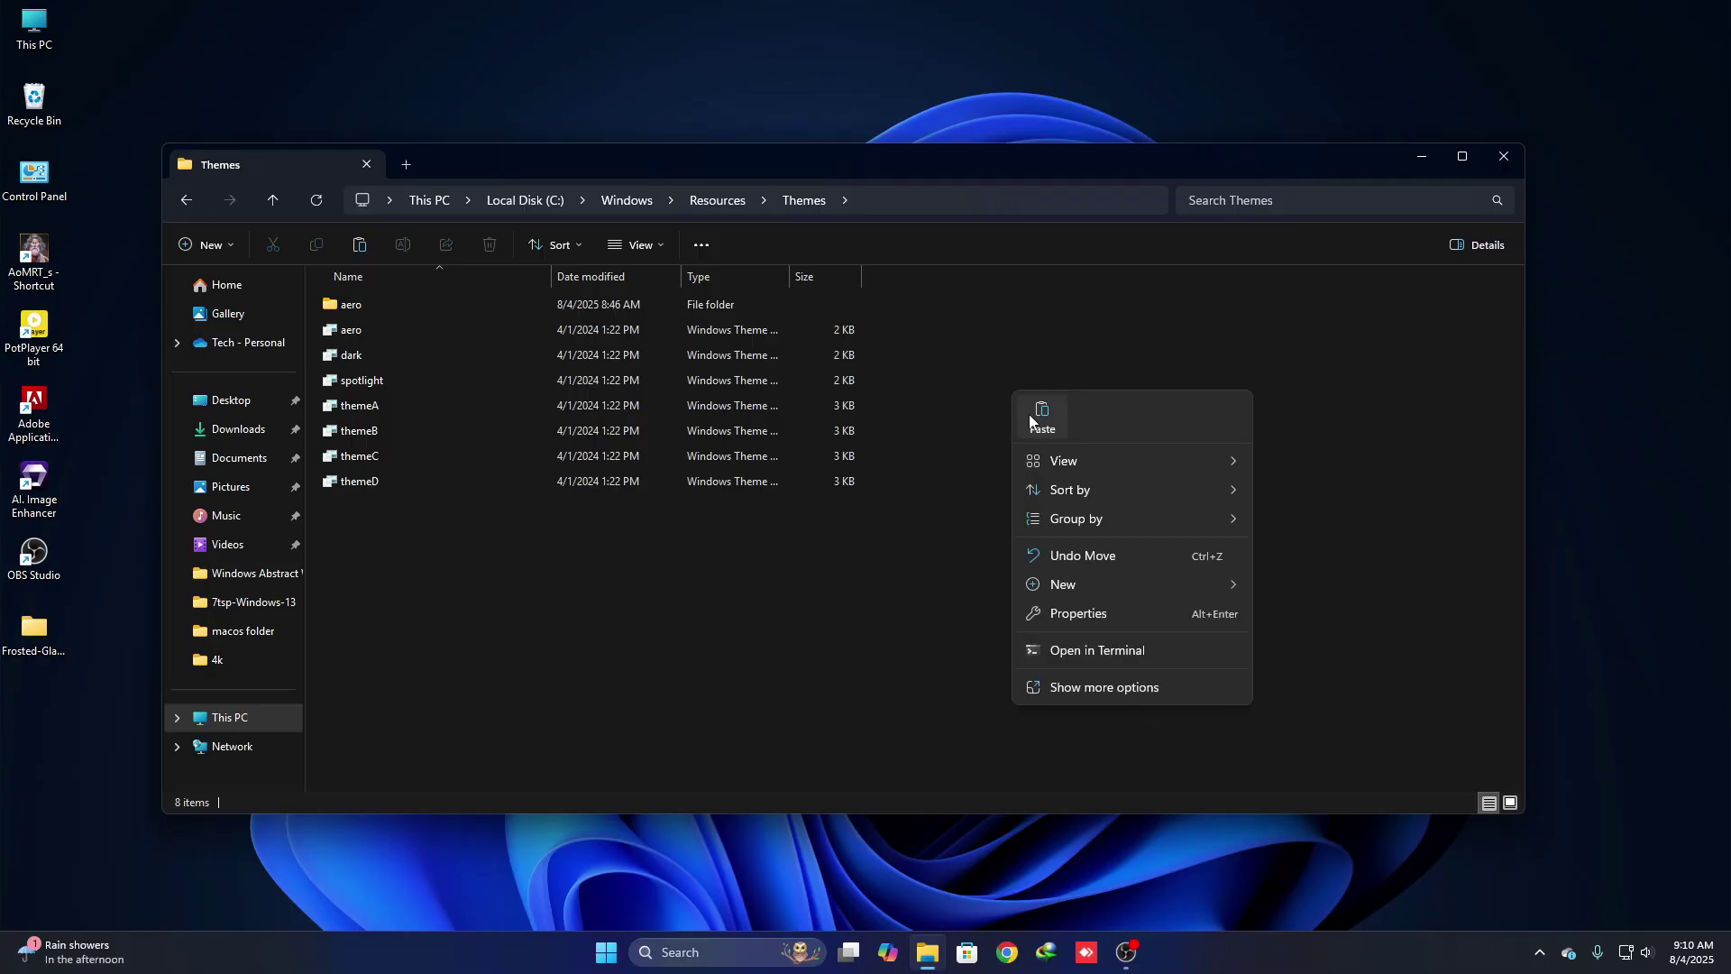
left_click(1027, 413)
left_click(362, 390)
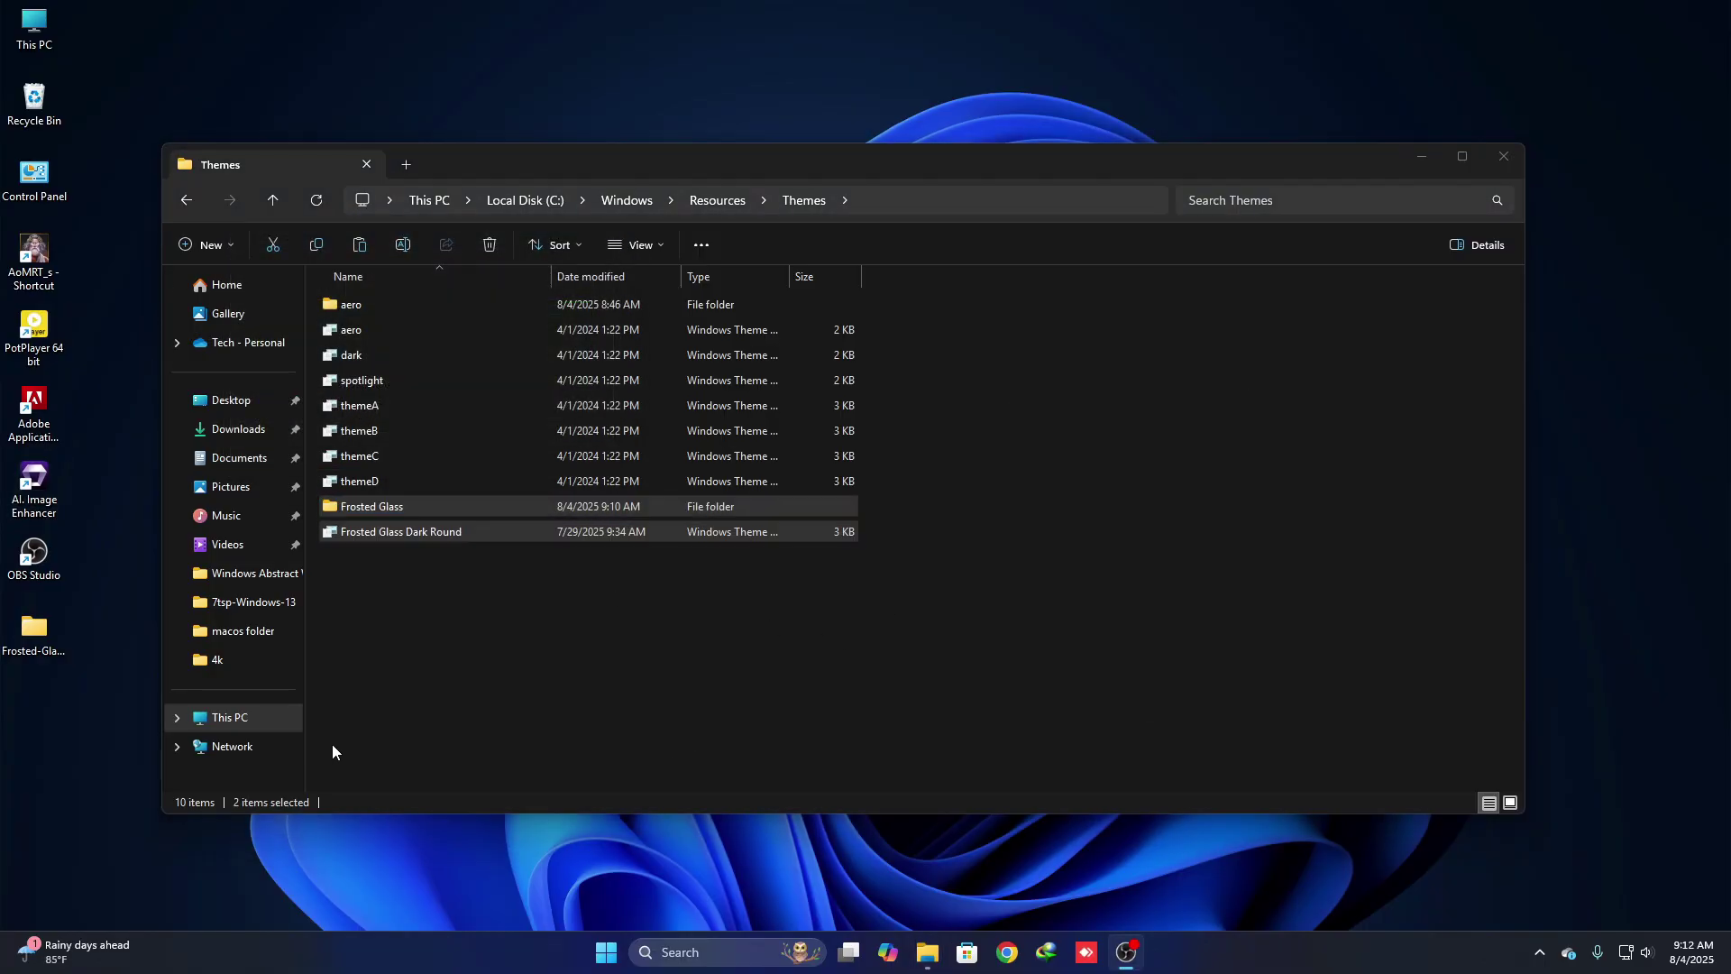
left_click(270, 719)
Run ThemeTool as administrator and patch and apply Frosted Glass Dark Round
double_click(470, 354)
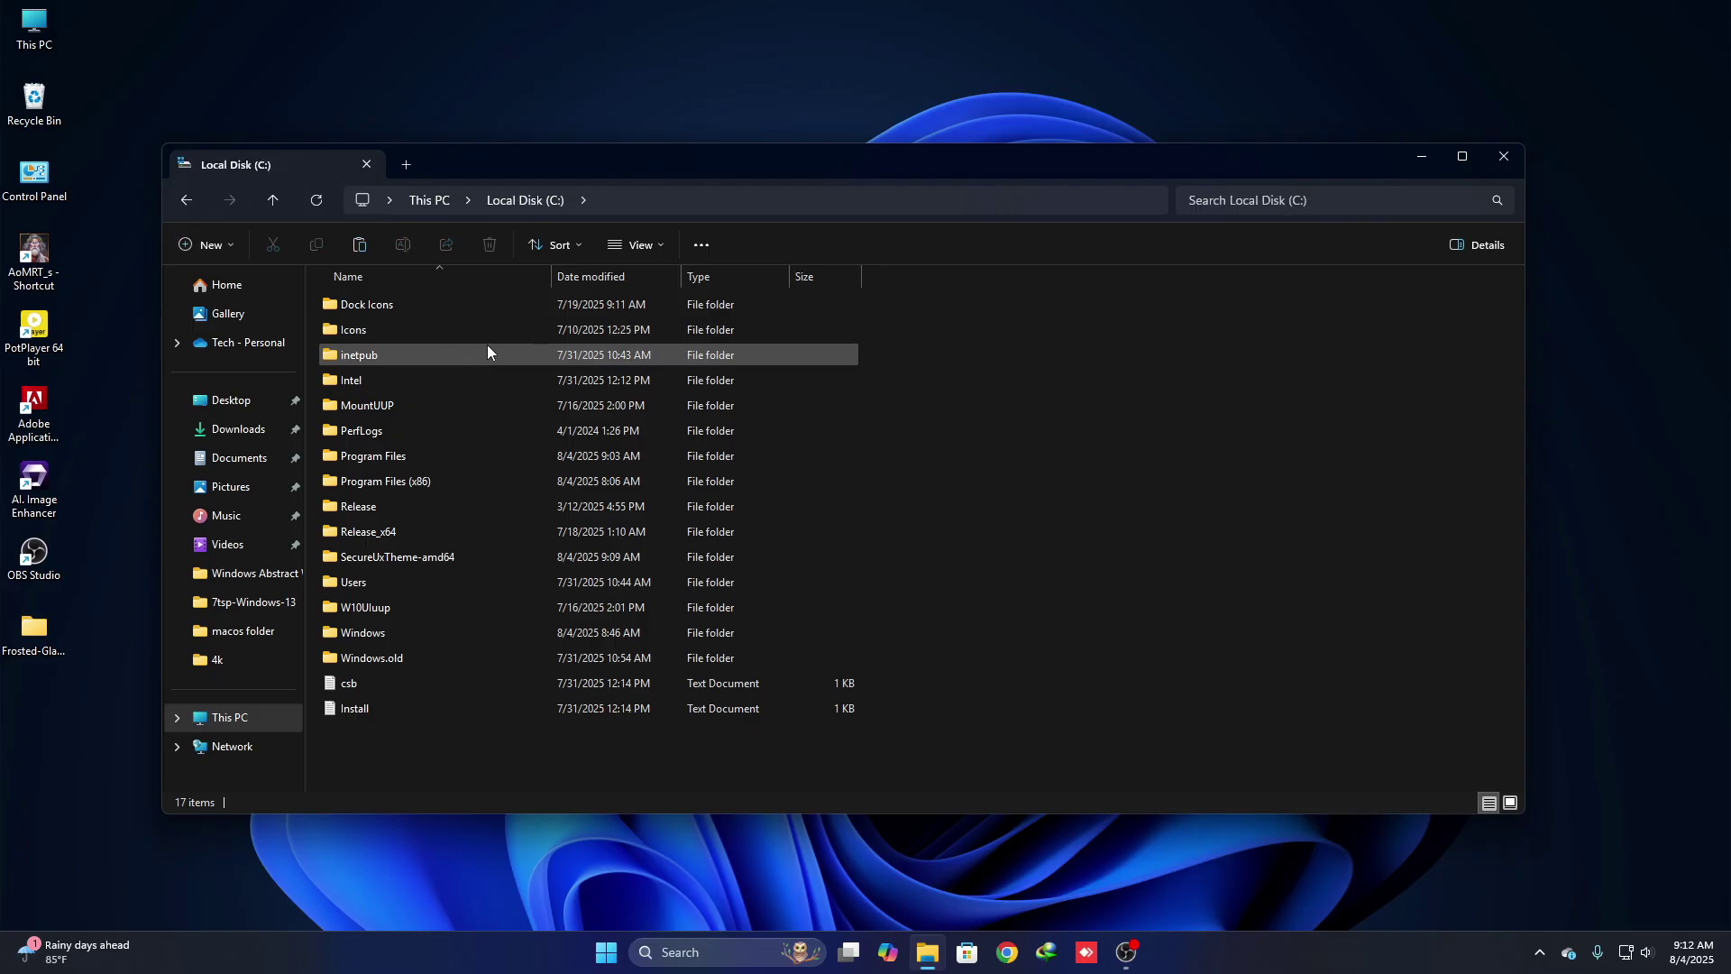
double_click(378, 560)
double_click(428, 302)
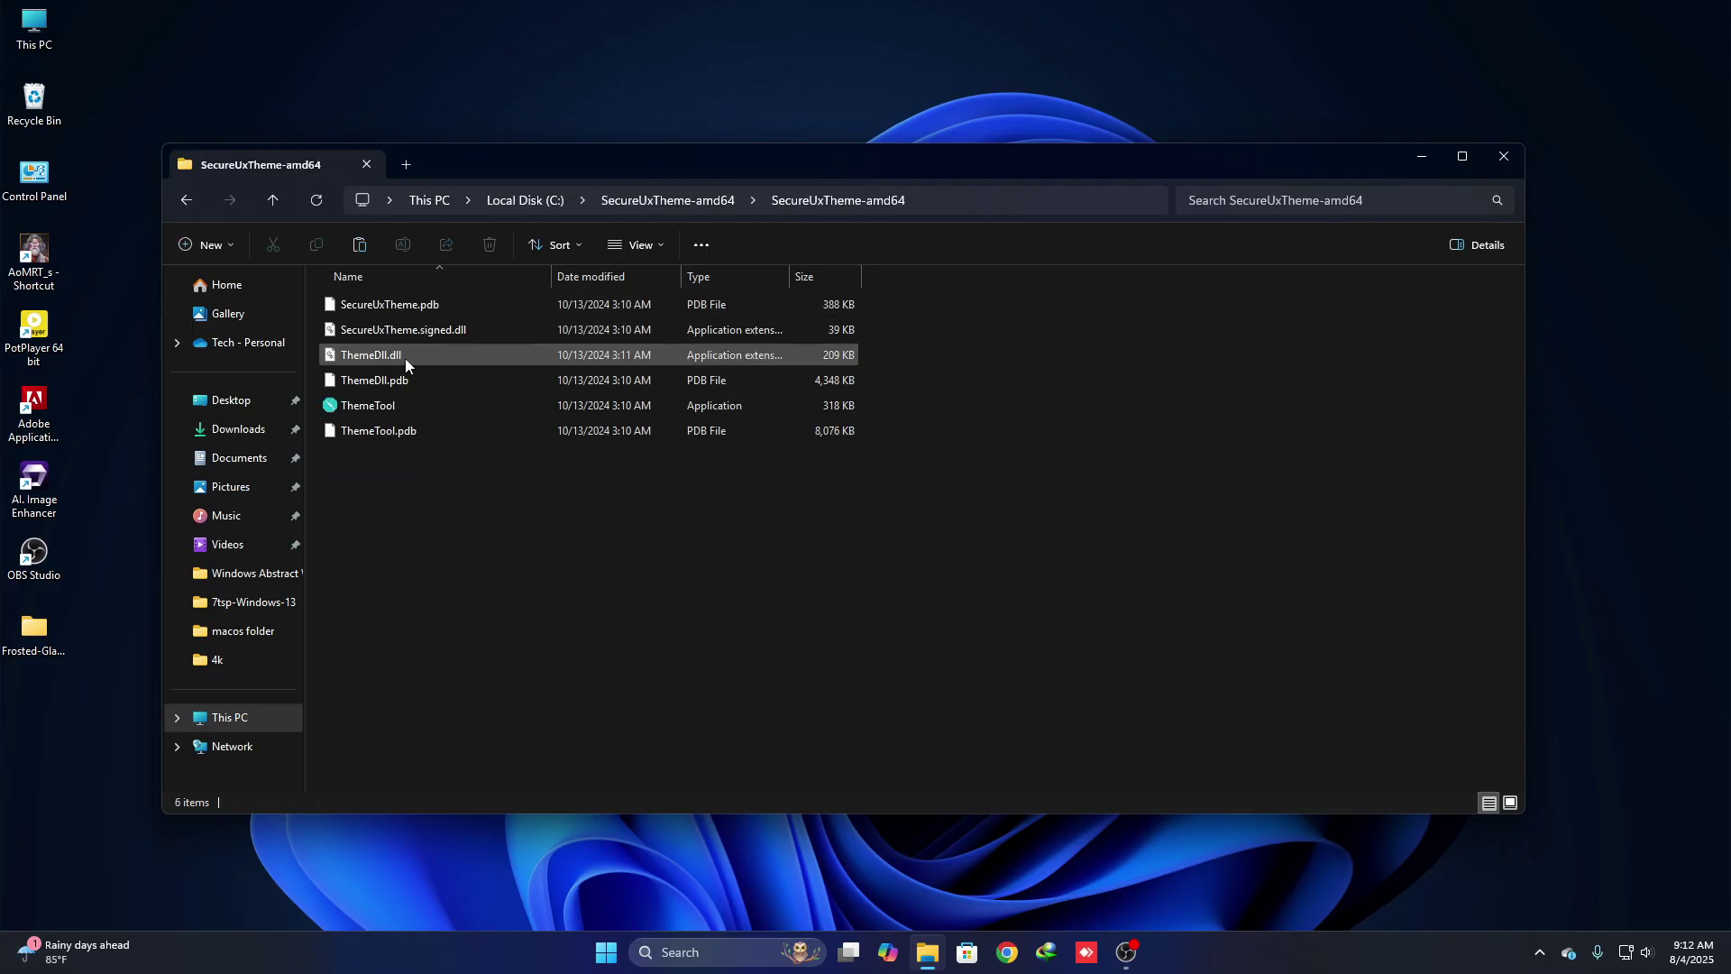
right_click(348, 406)
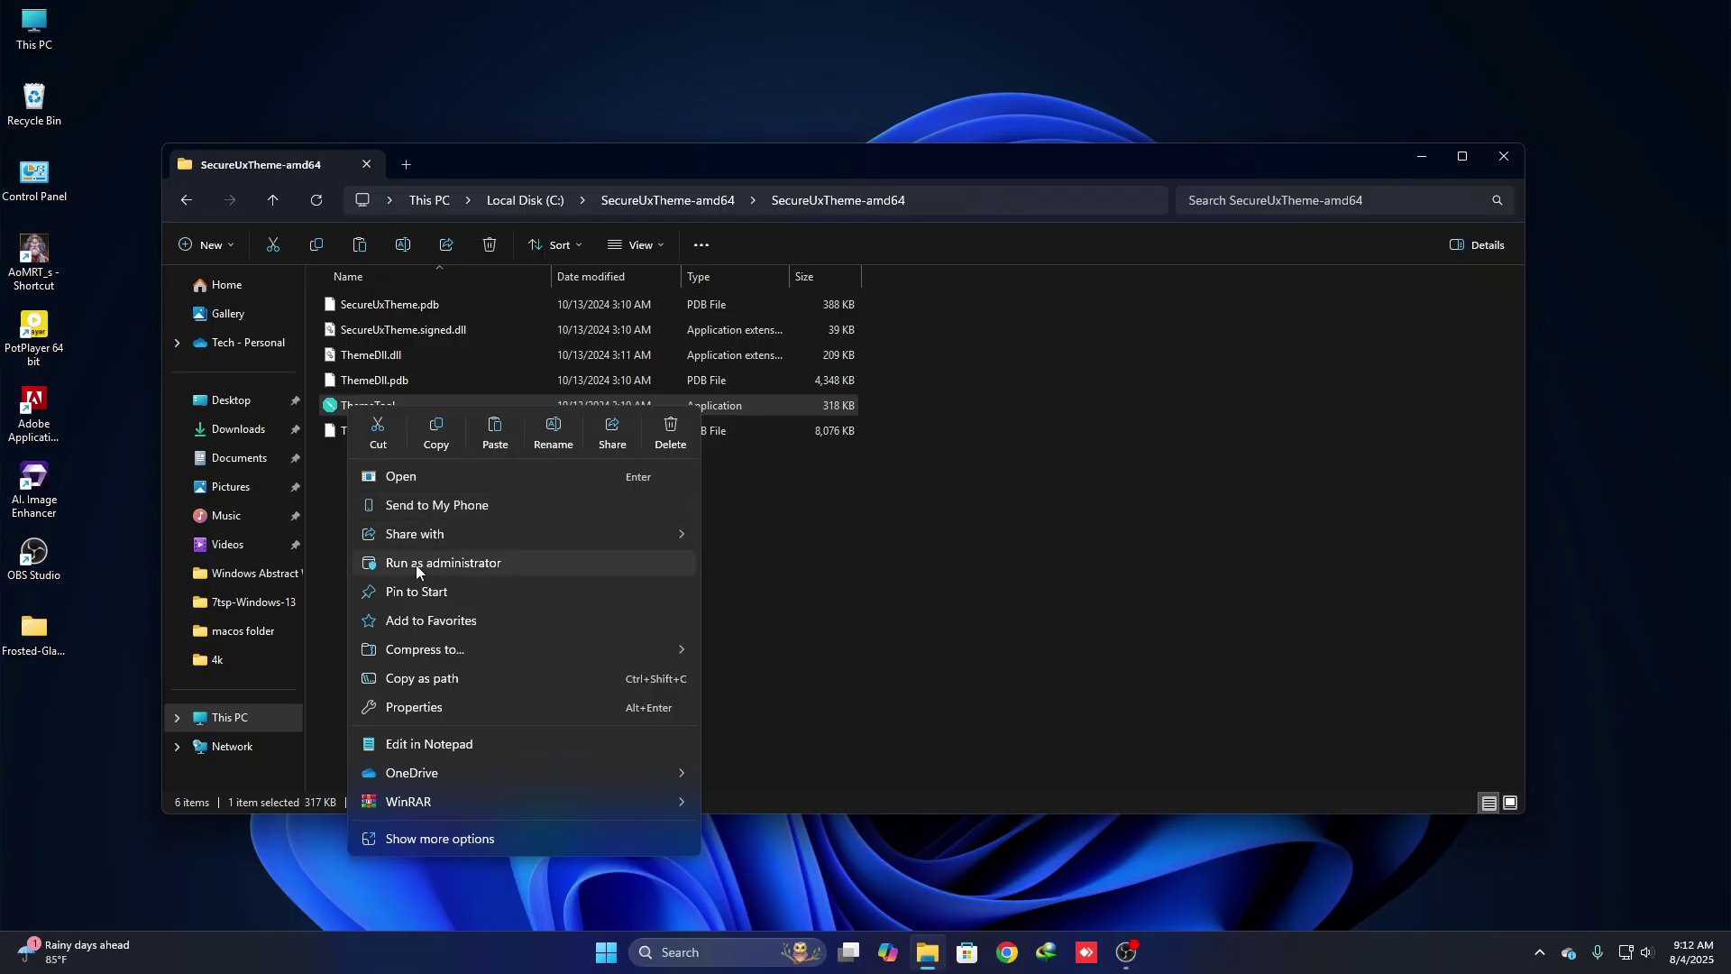
left_click(462, 564)
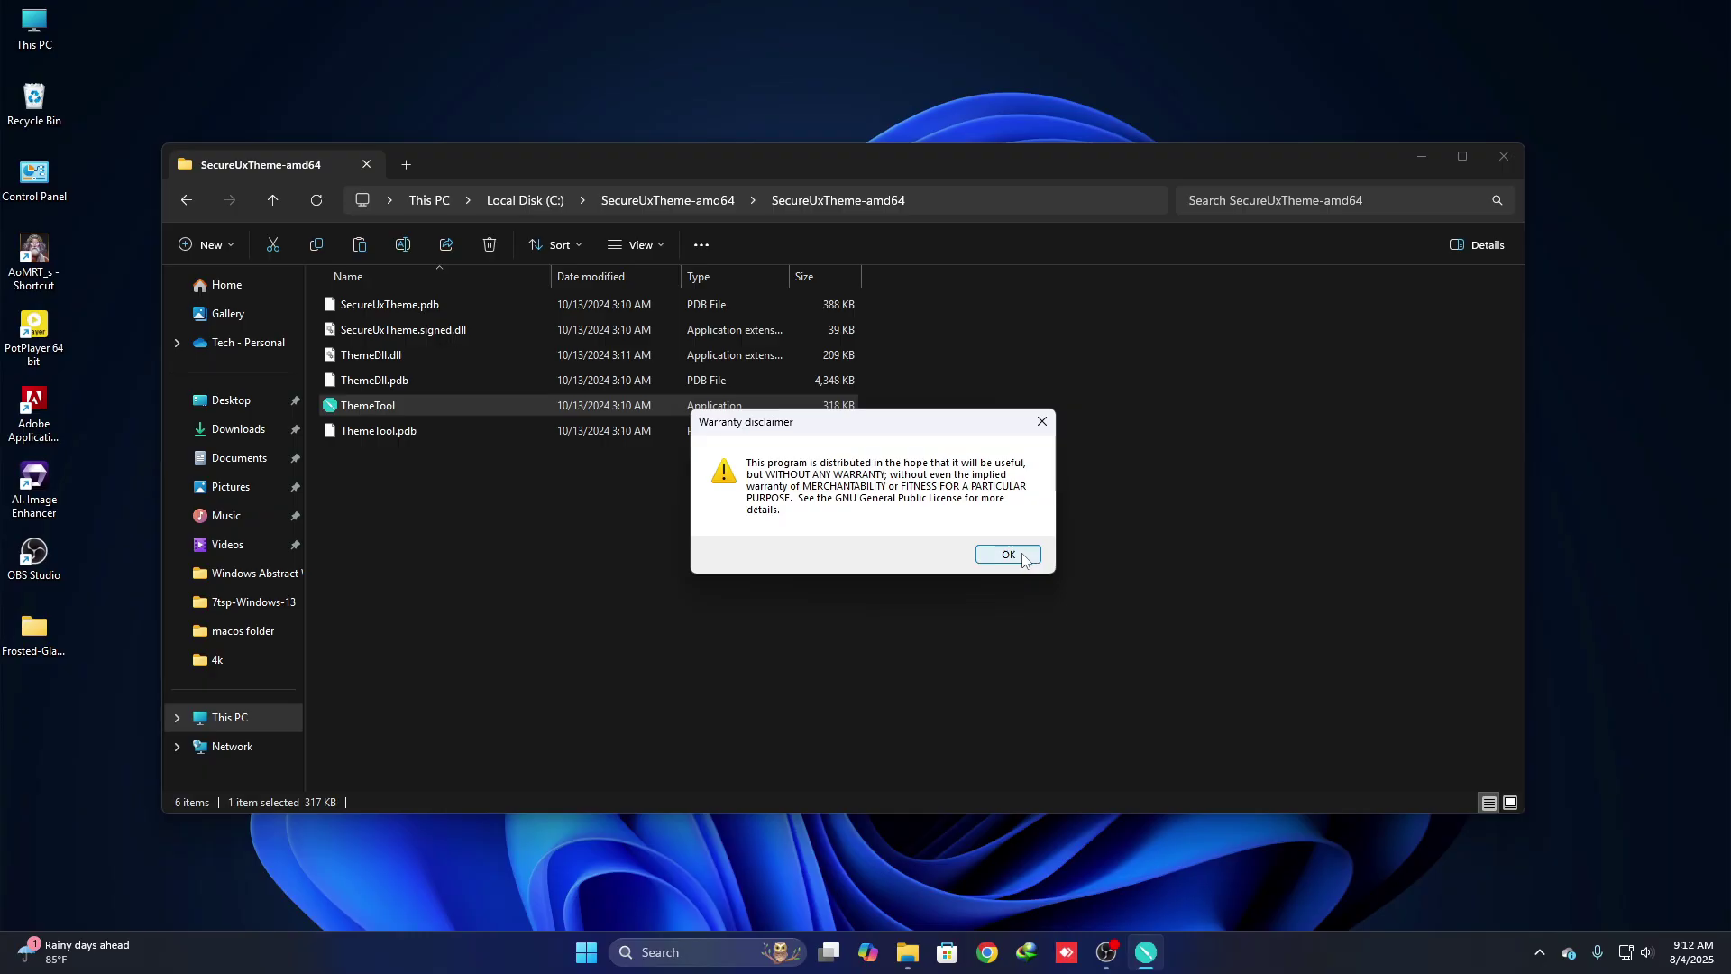
left_click(1005, 553)
left_click(631, 426)
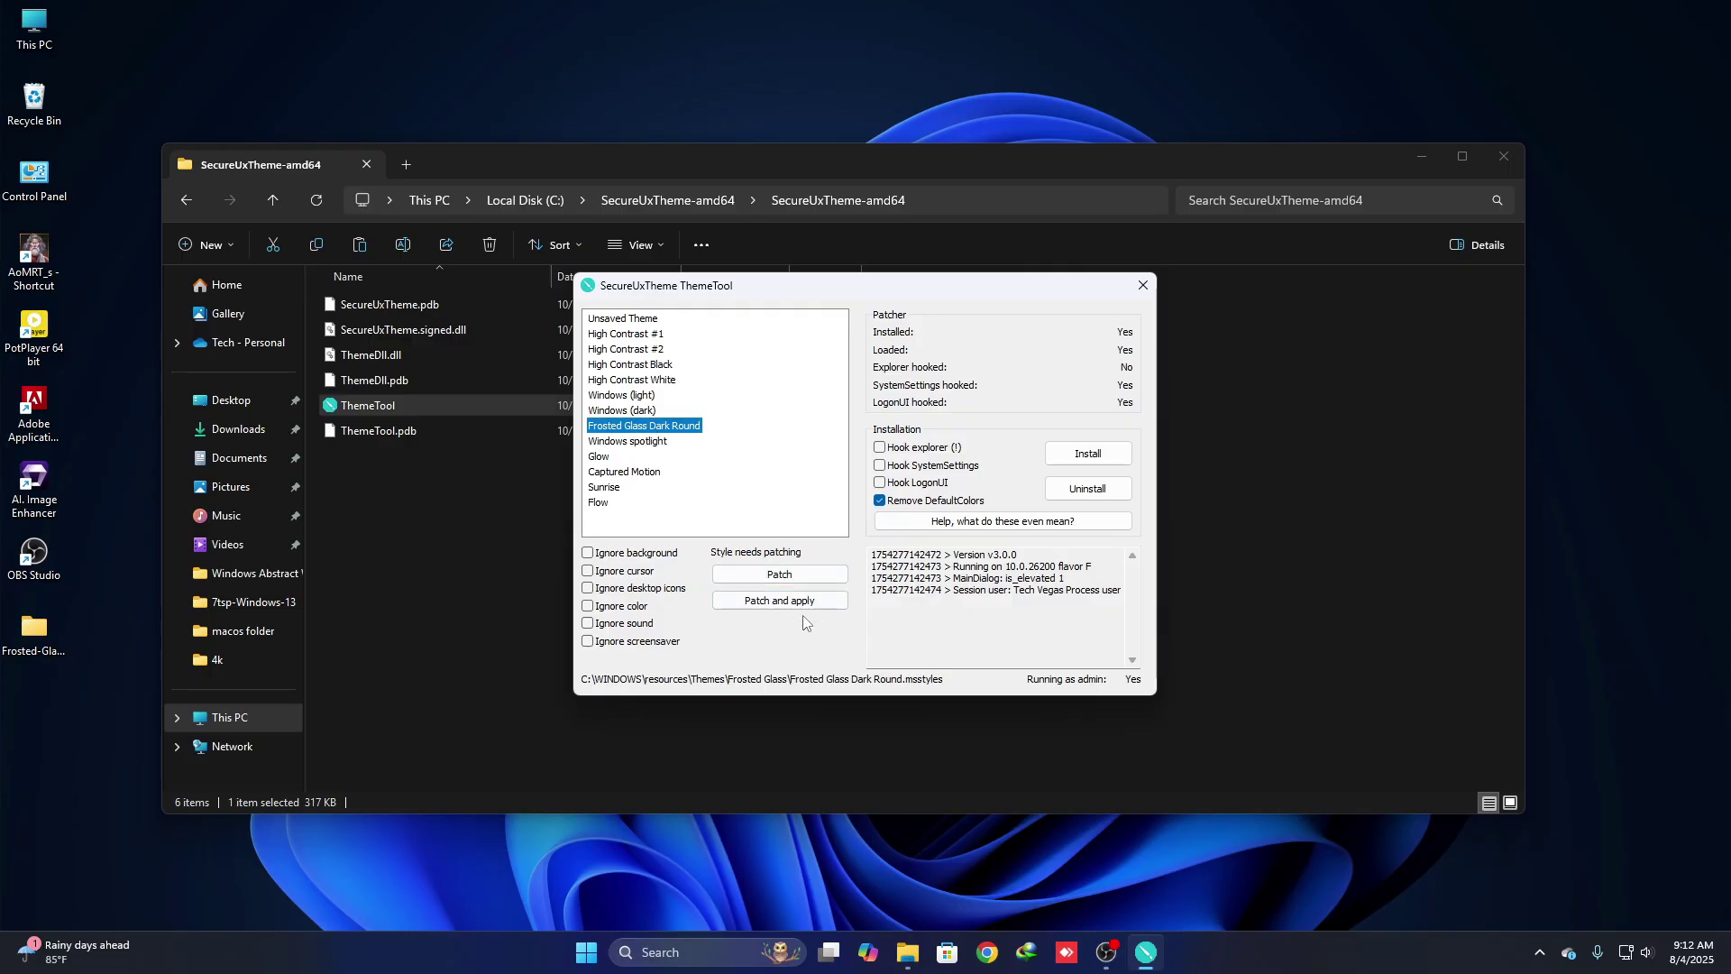
left_click(768, 602)
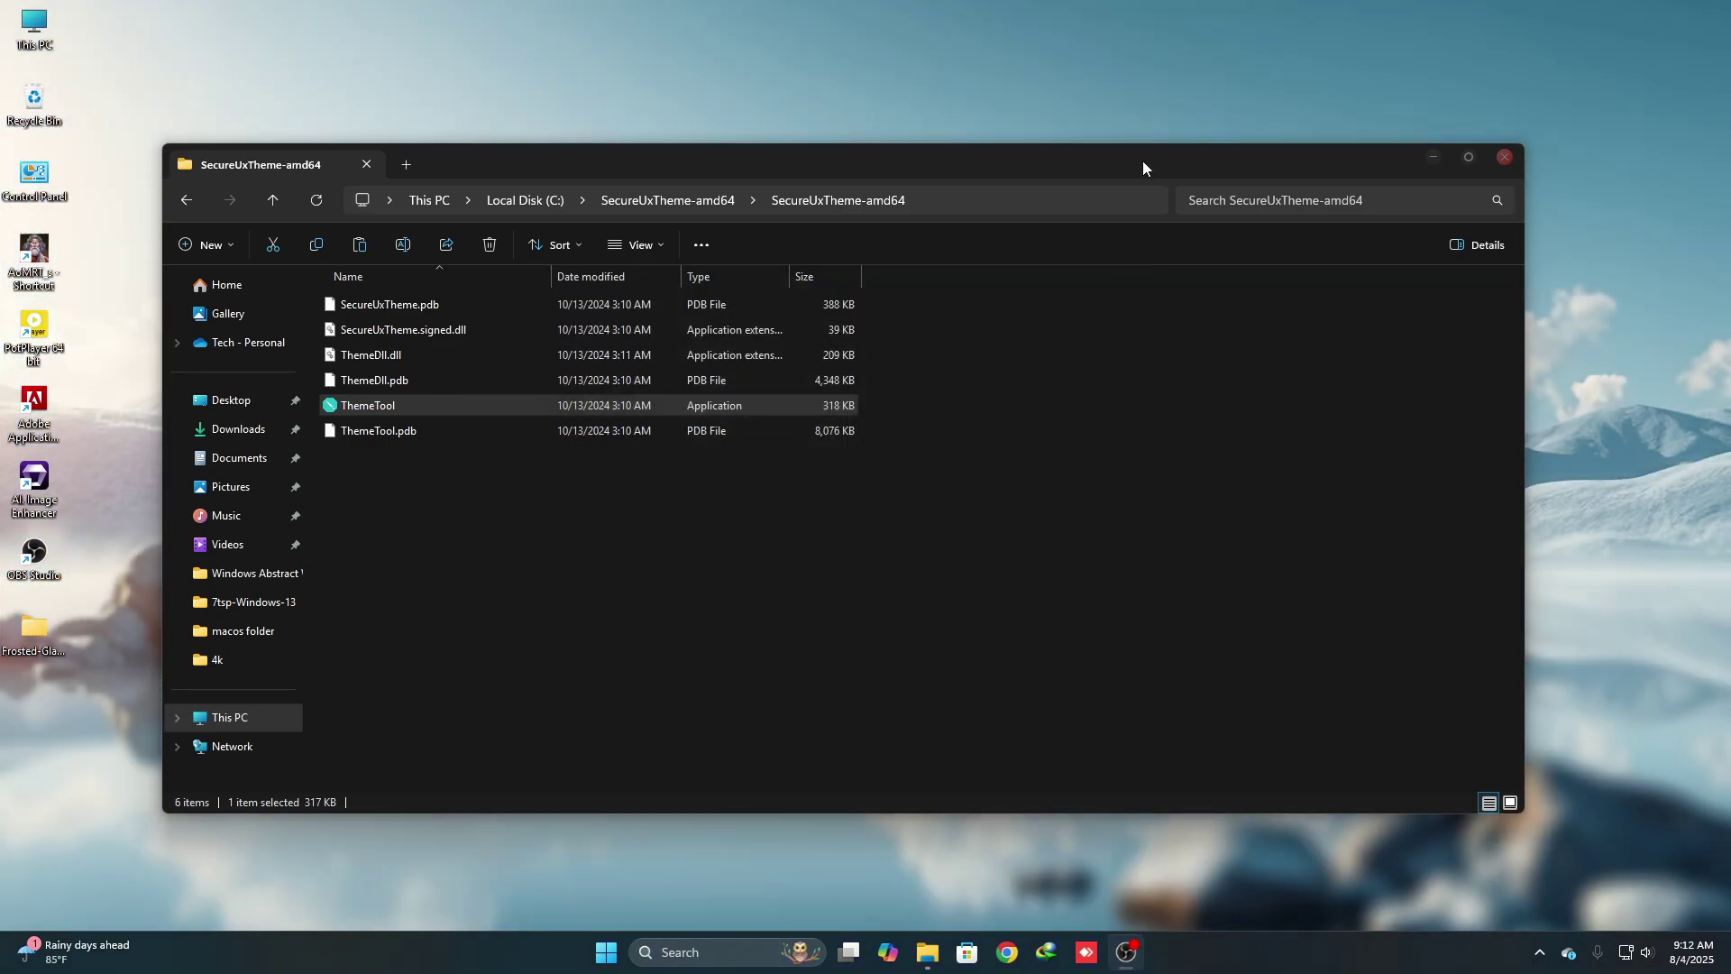
Reposition and resize the File Explorer window, then close it
left_click_drag(1144, 161, 1158, 141)
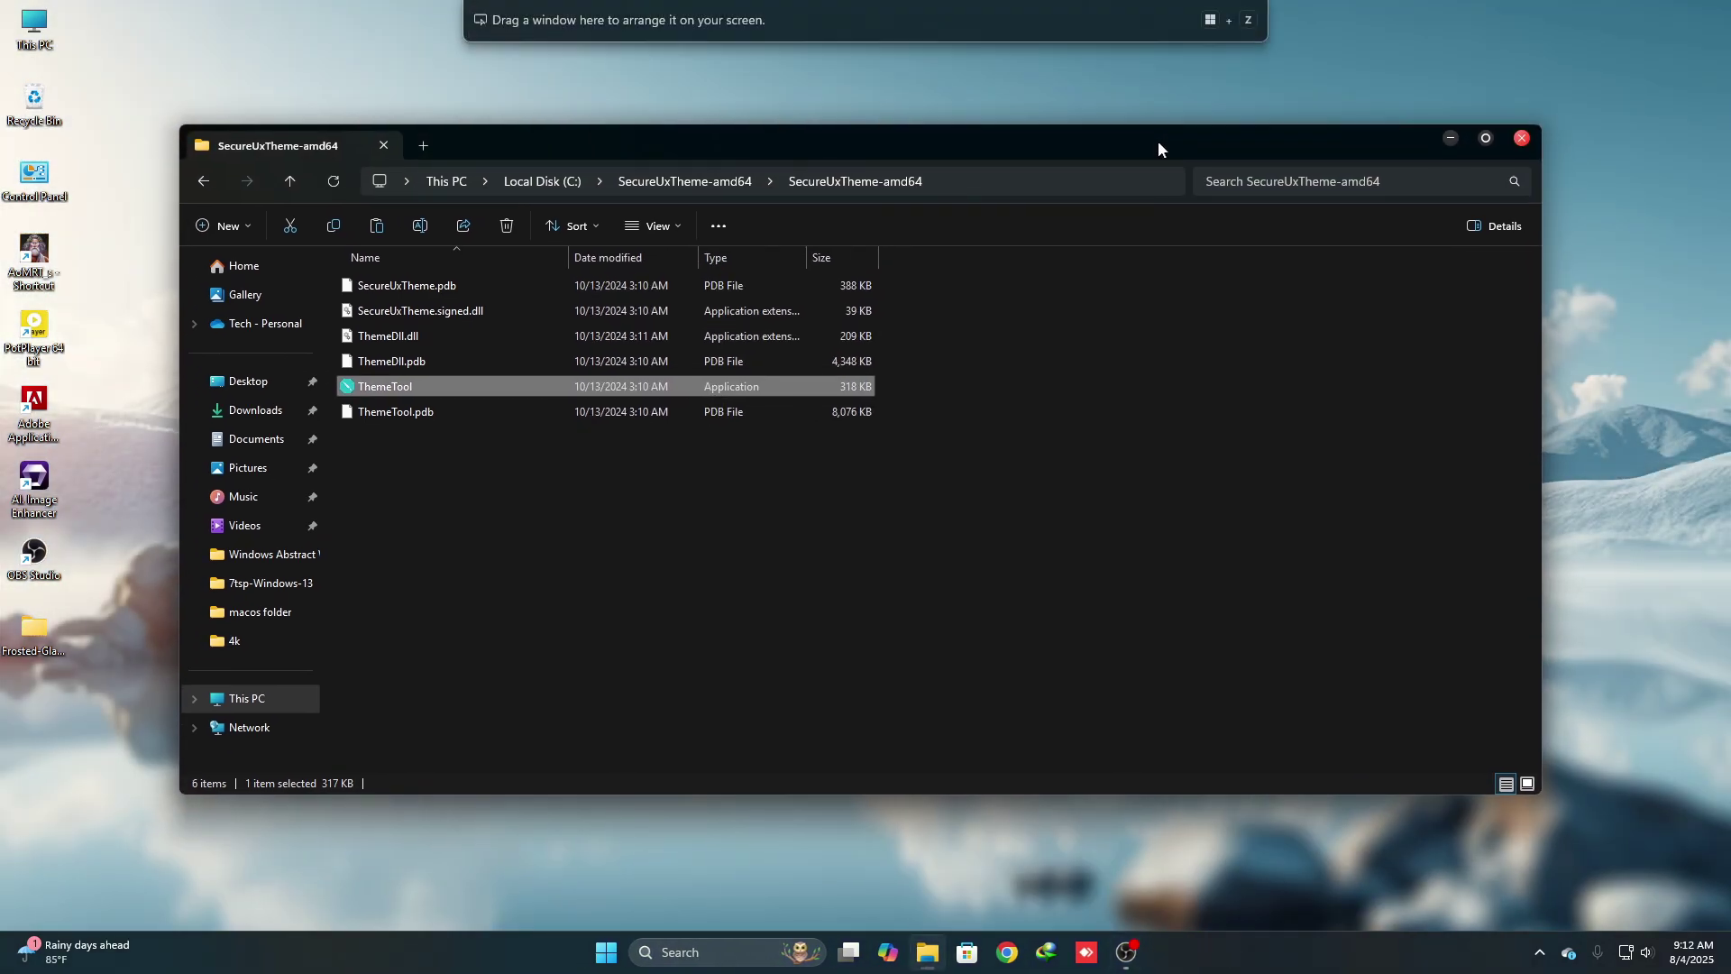
left_click(1480, 136)
left_click(1682, 15)
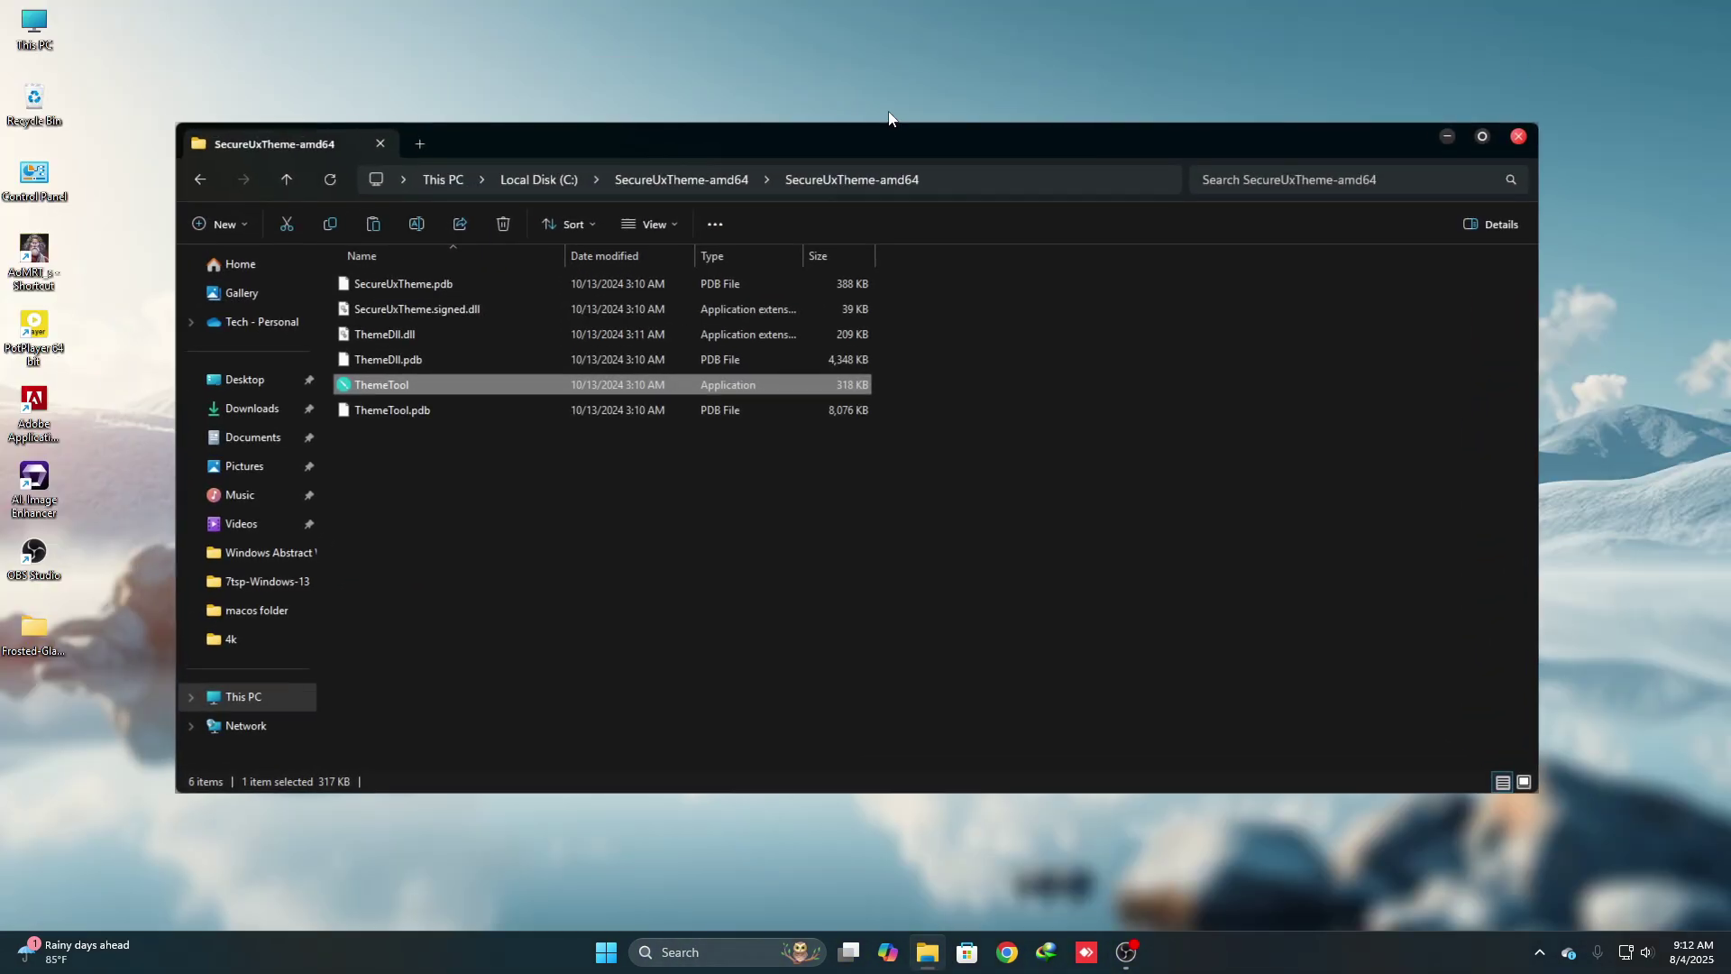
left_click_drag(875, 139, 884, 126)
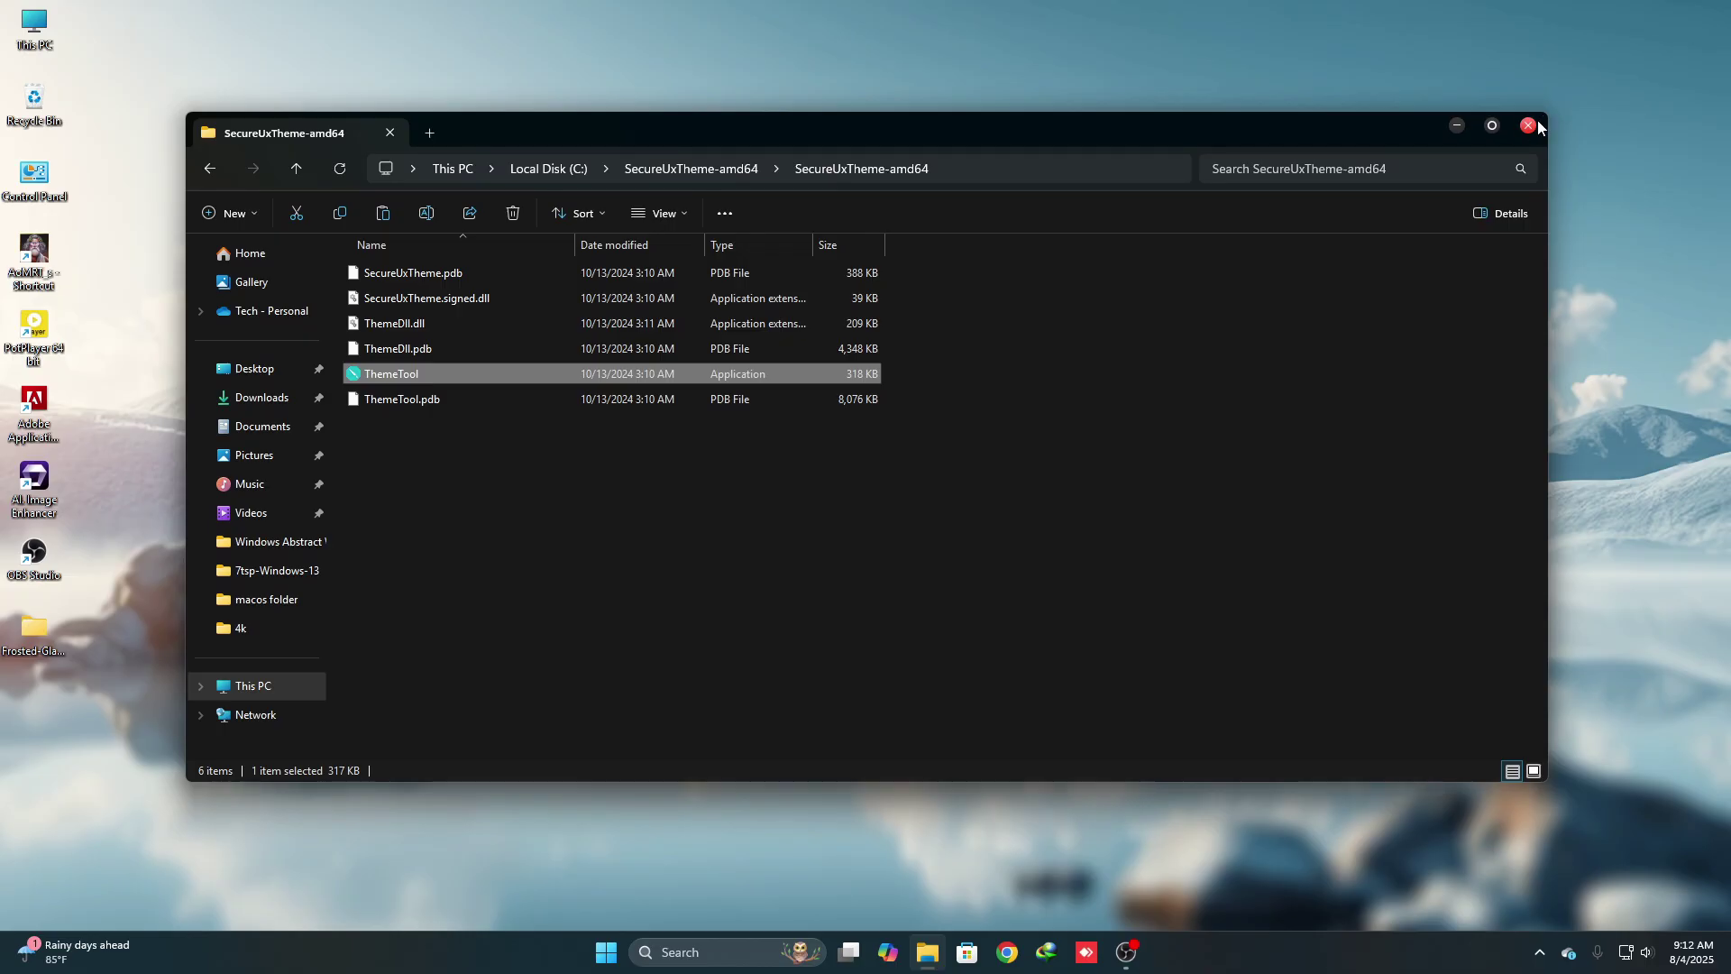
left_click(1539, 125)
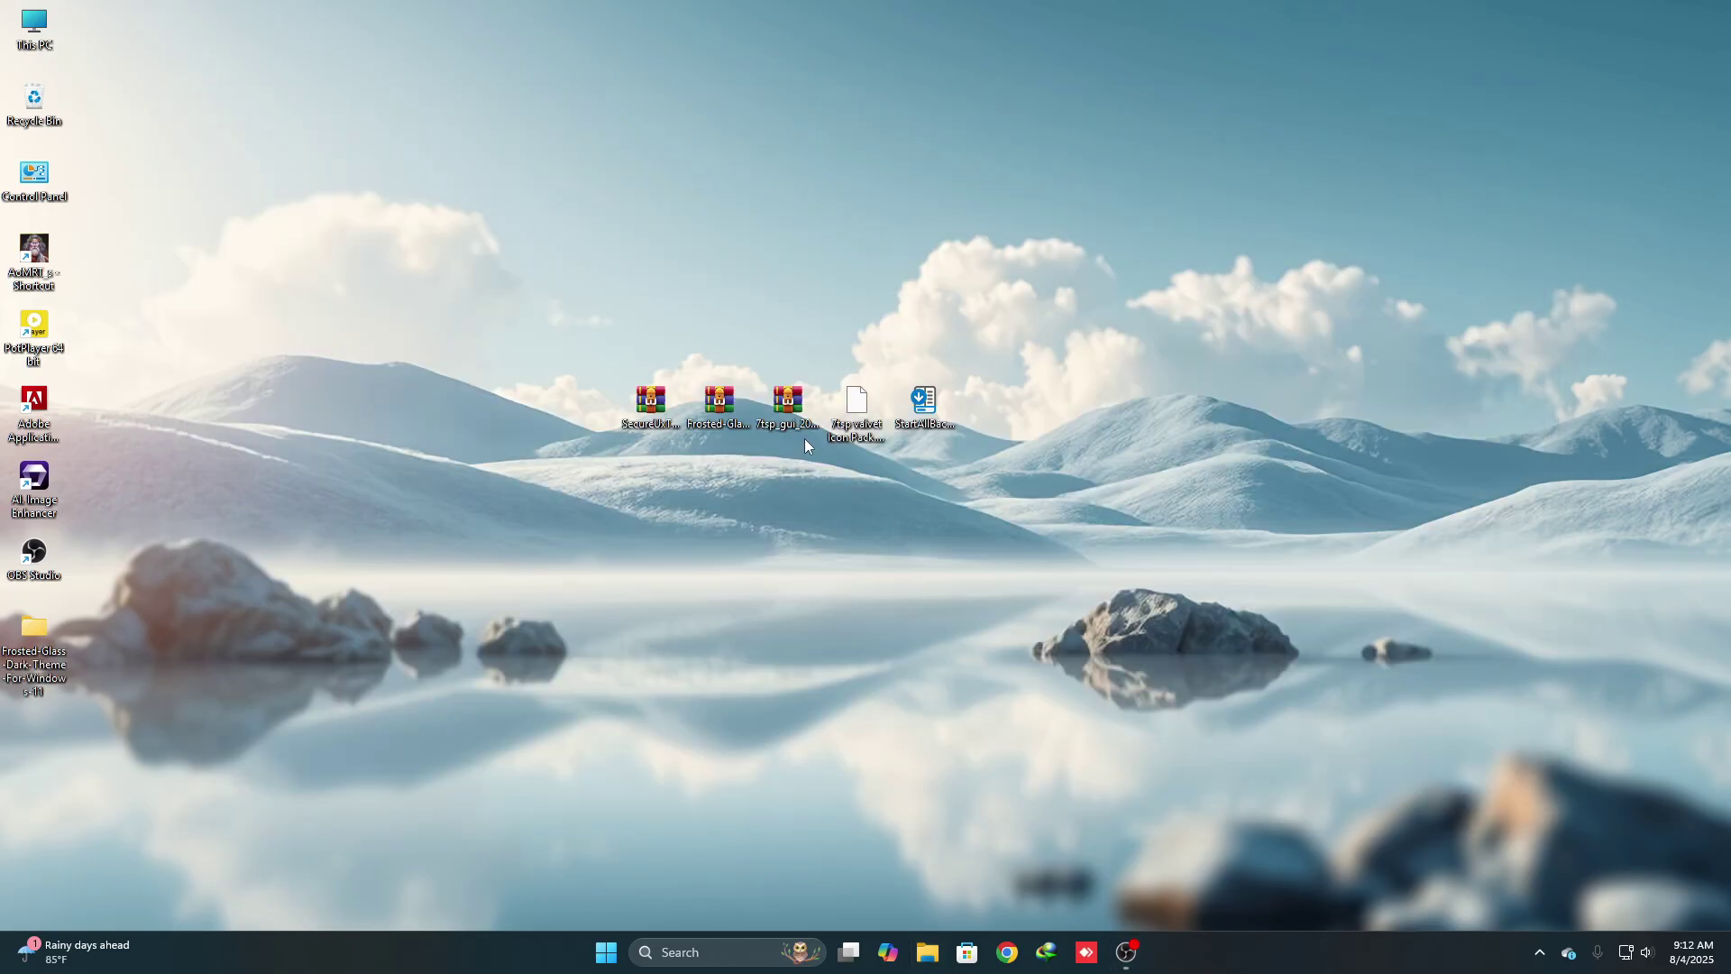
Extract the 7tsp_gui archive on the desktop with WinRAR
left_click(793, 403)
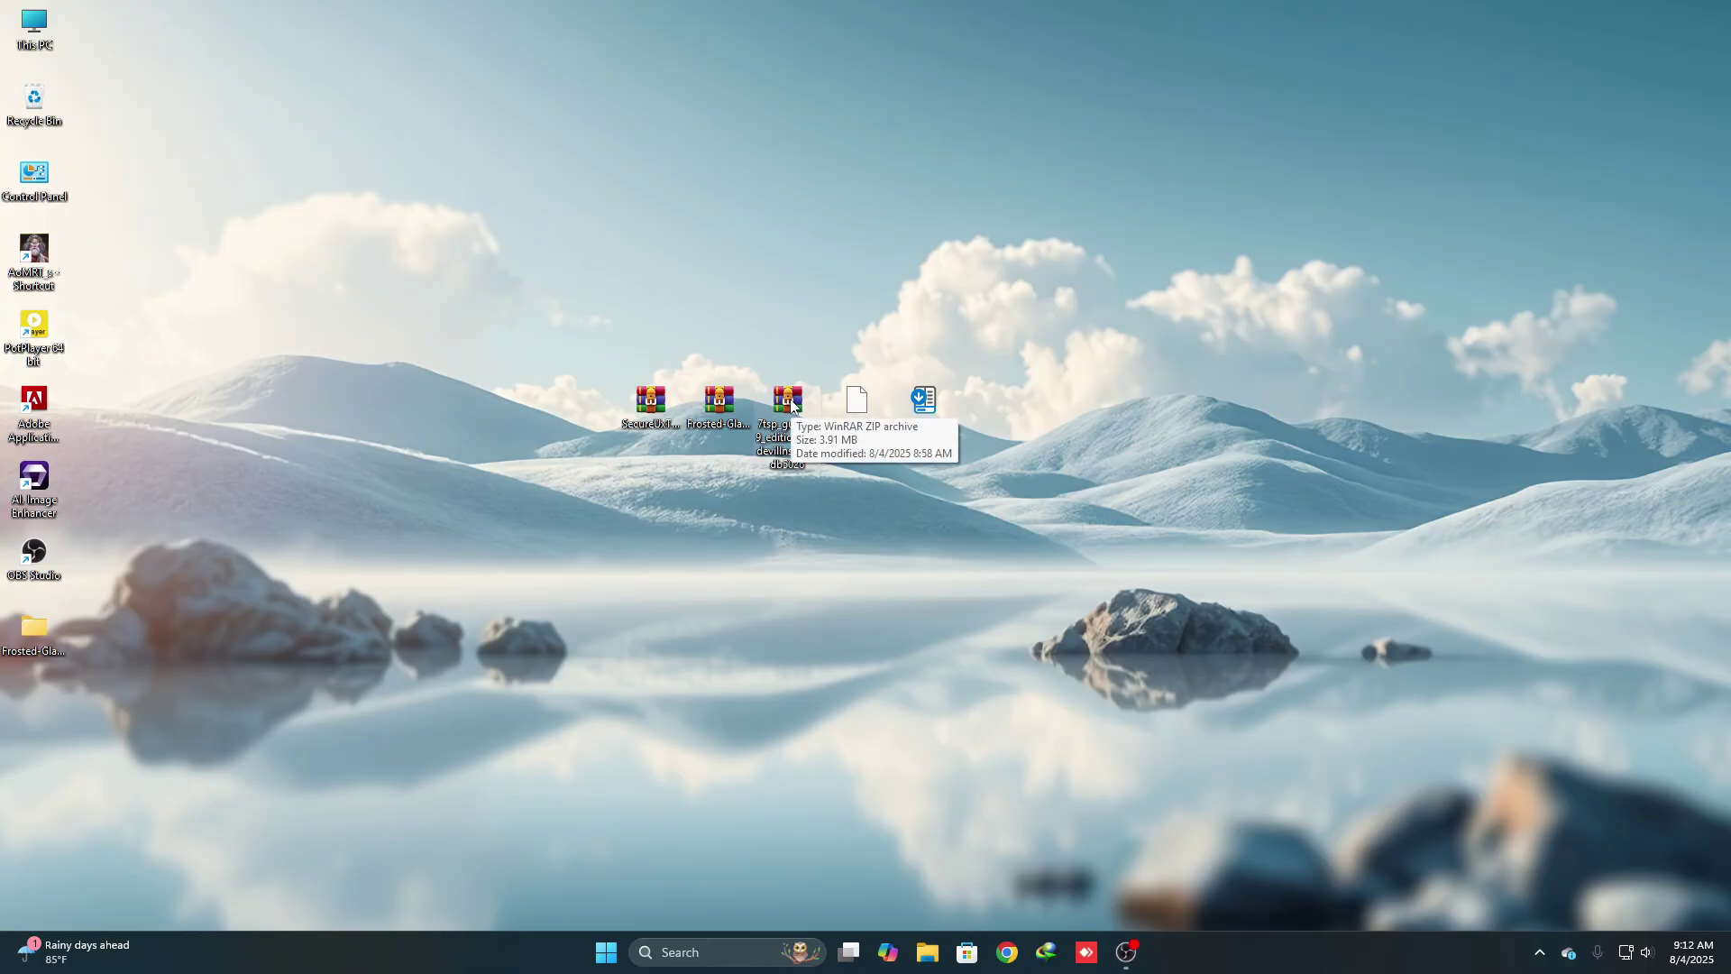
right_click(794, 403)
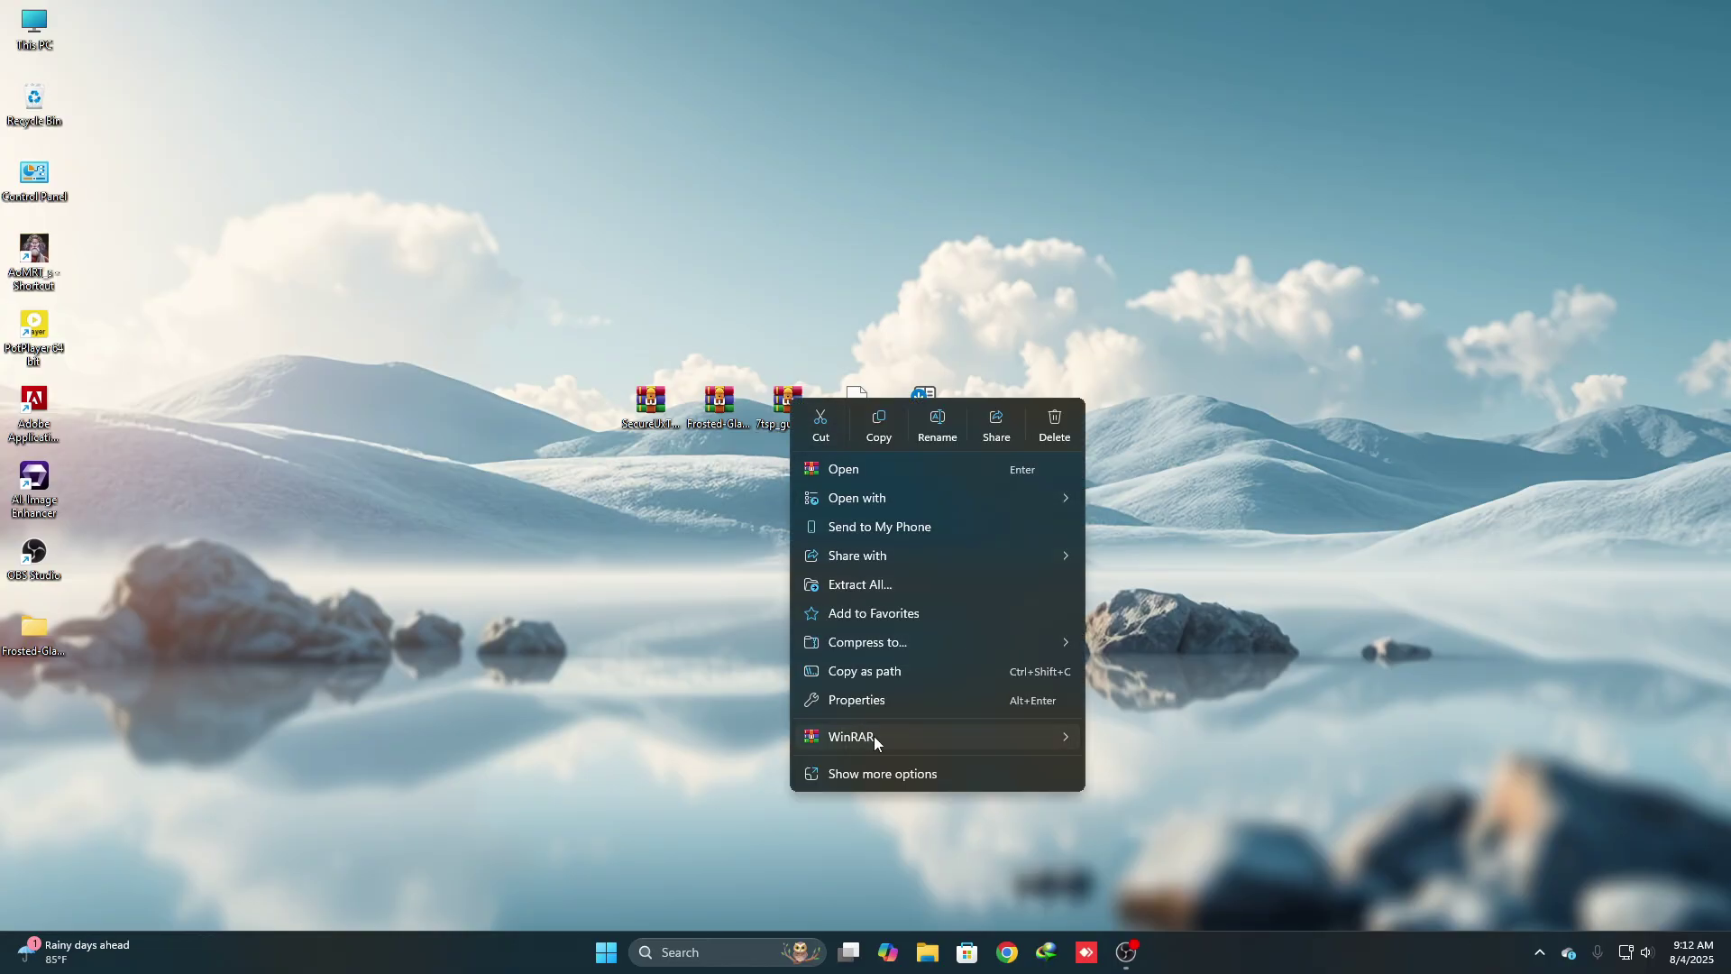
mouse_move(874, 735)
left_click(1165, 773)
left_click(917, 681)
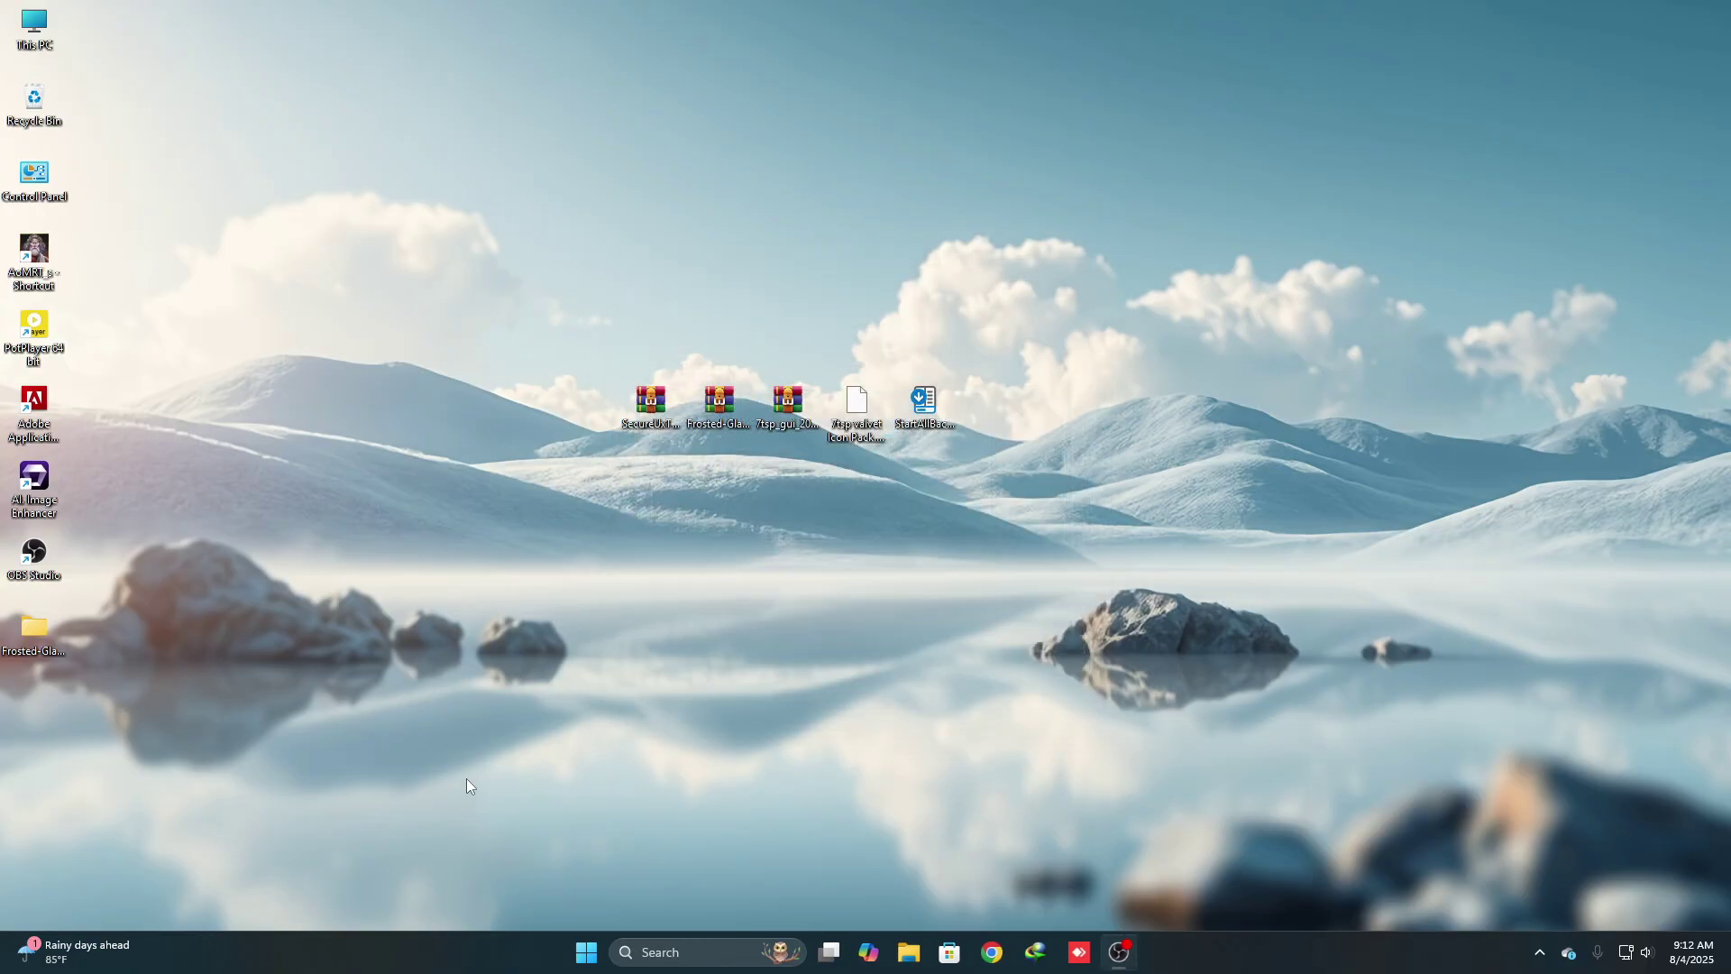
Rename the 7tsp GUI program from .ee to .exe, confirming the extension change
double_click(45, 695)
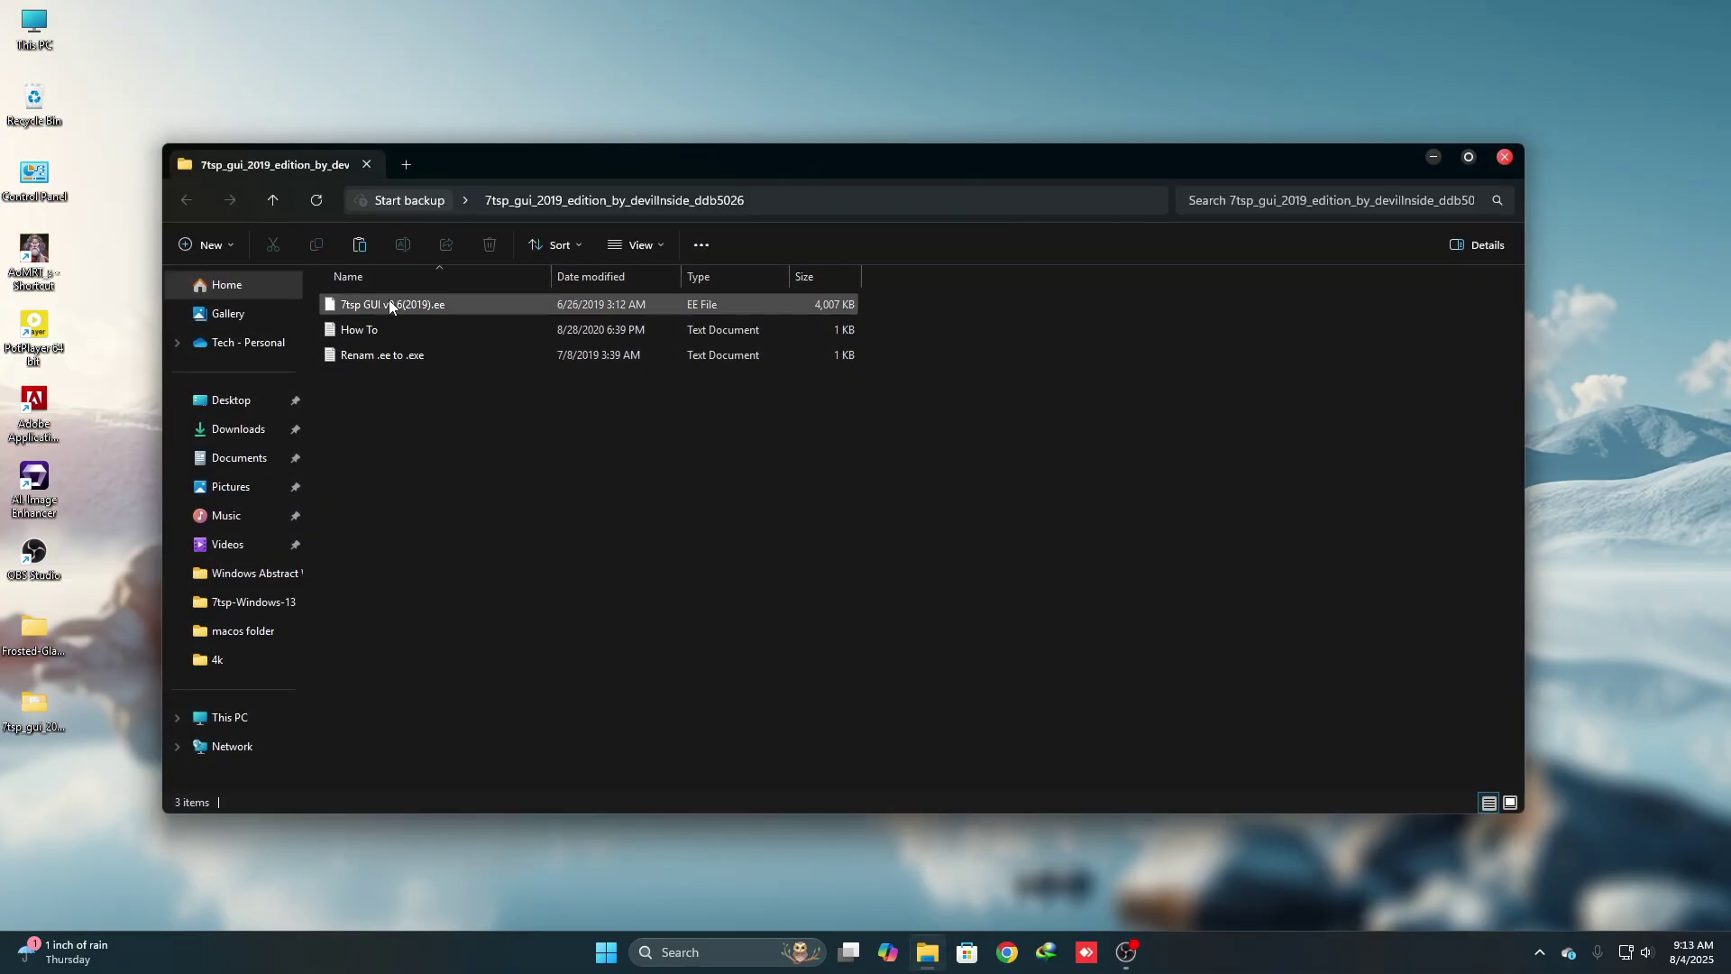
left_click(393, 301)
right_click(393, 302)
left_click(540, 340)
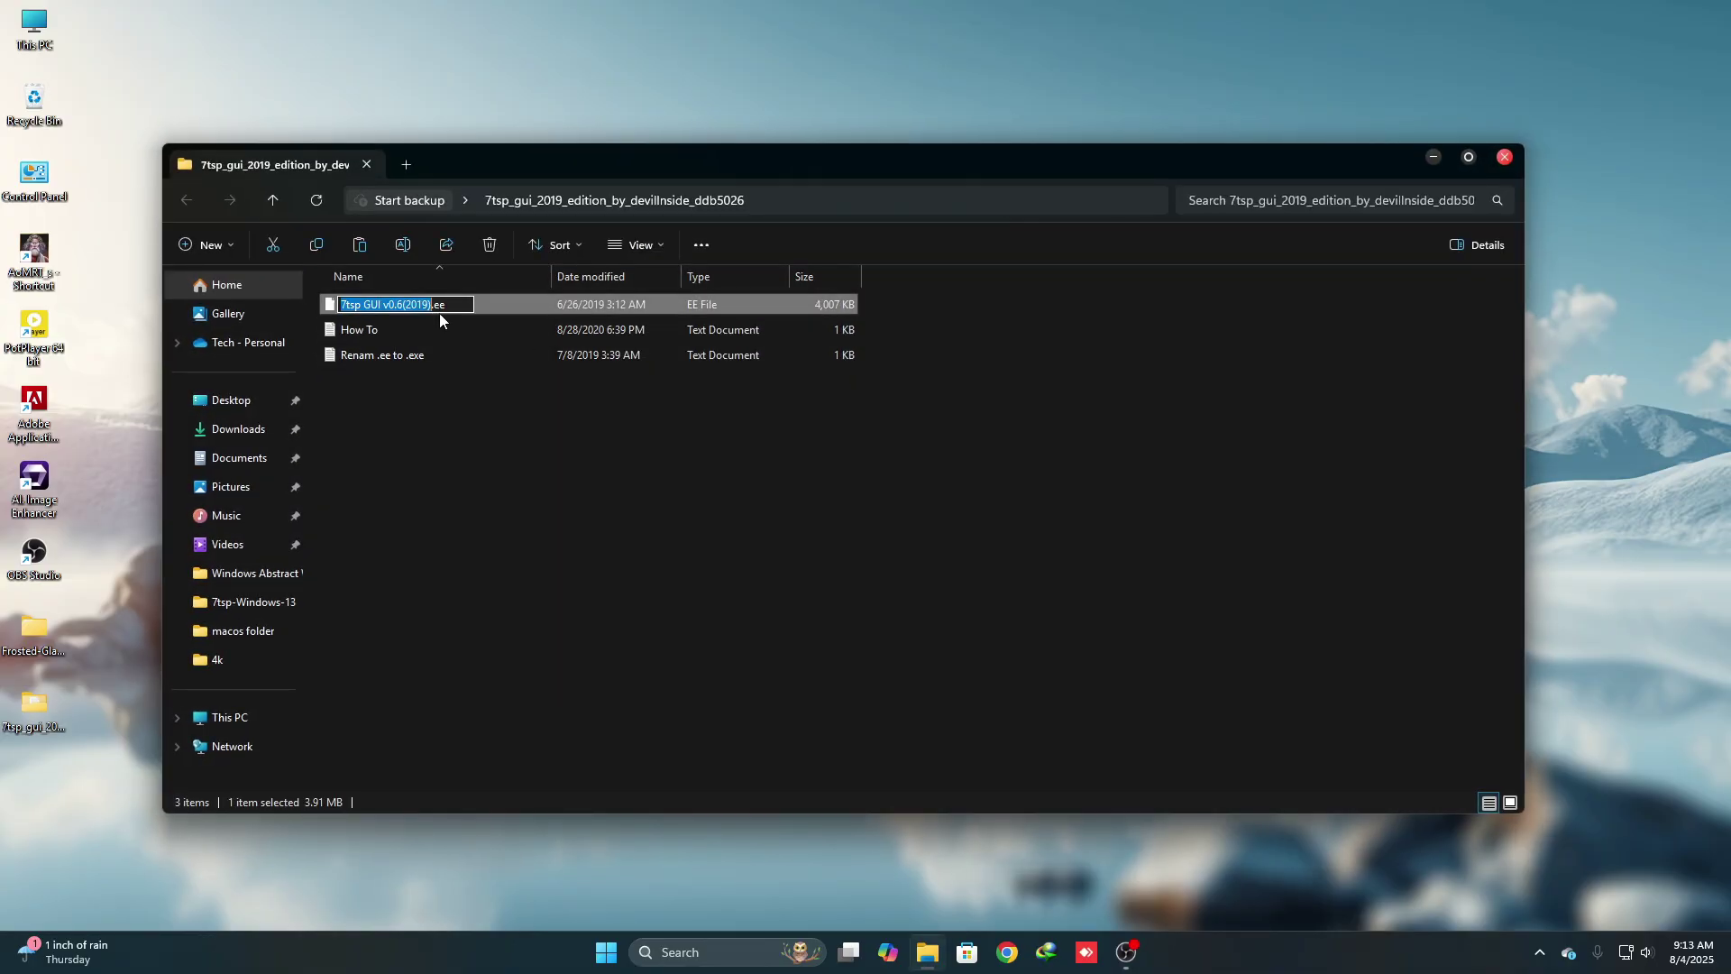
left_click(440, 309)
type("x")
key("Return")
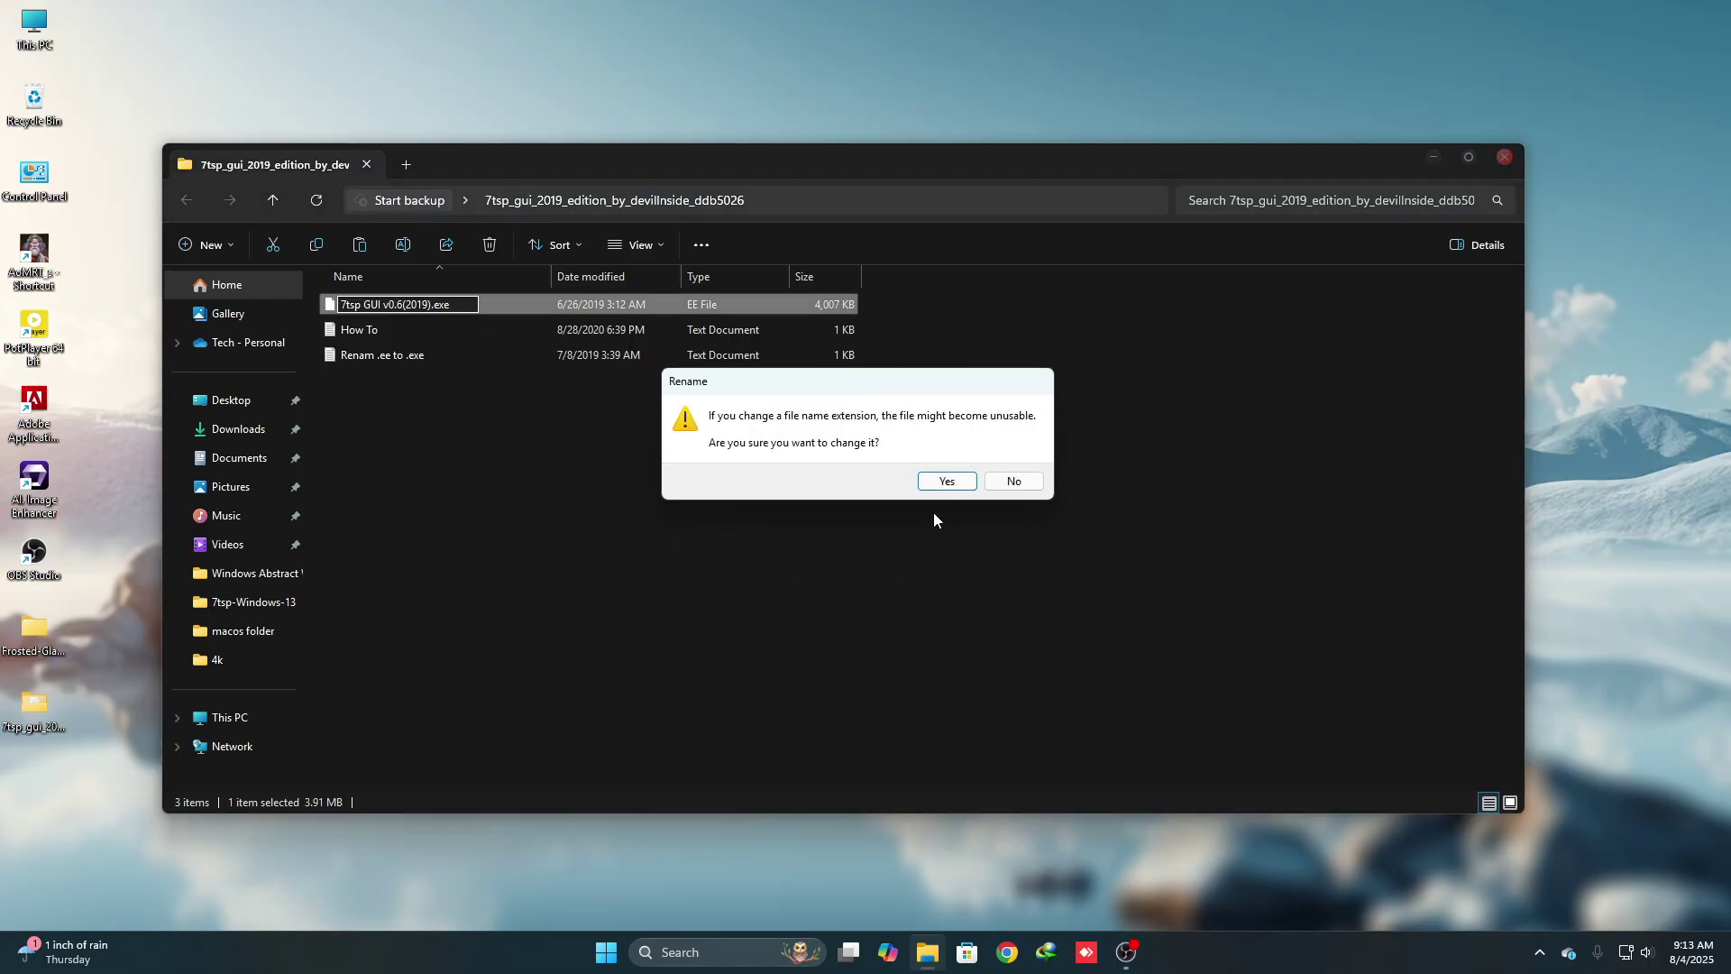
key("Return")
left_click(1503, 159)
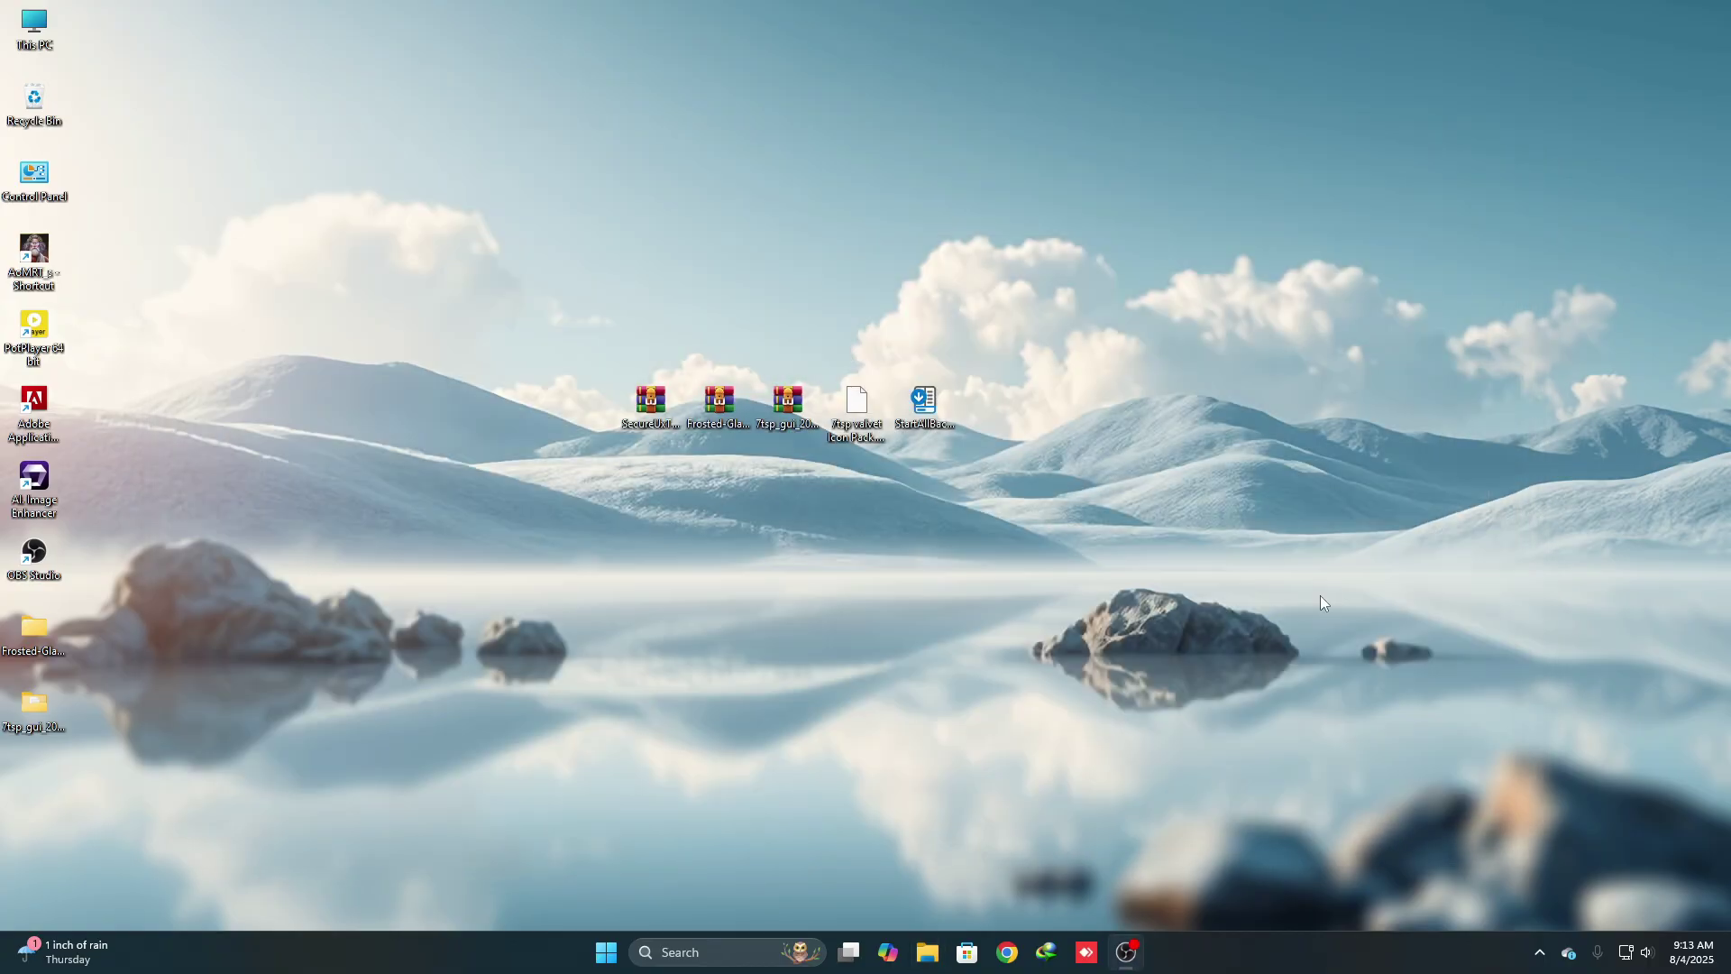
Delete the .Remove suffix so the icon pack file ends in .7z
right_click(862, 427)
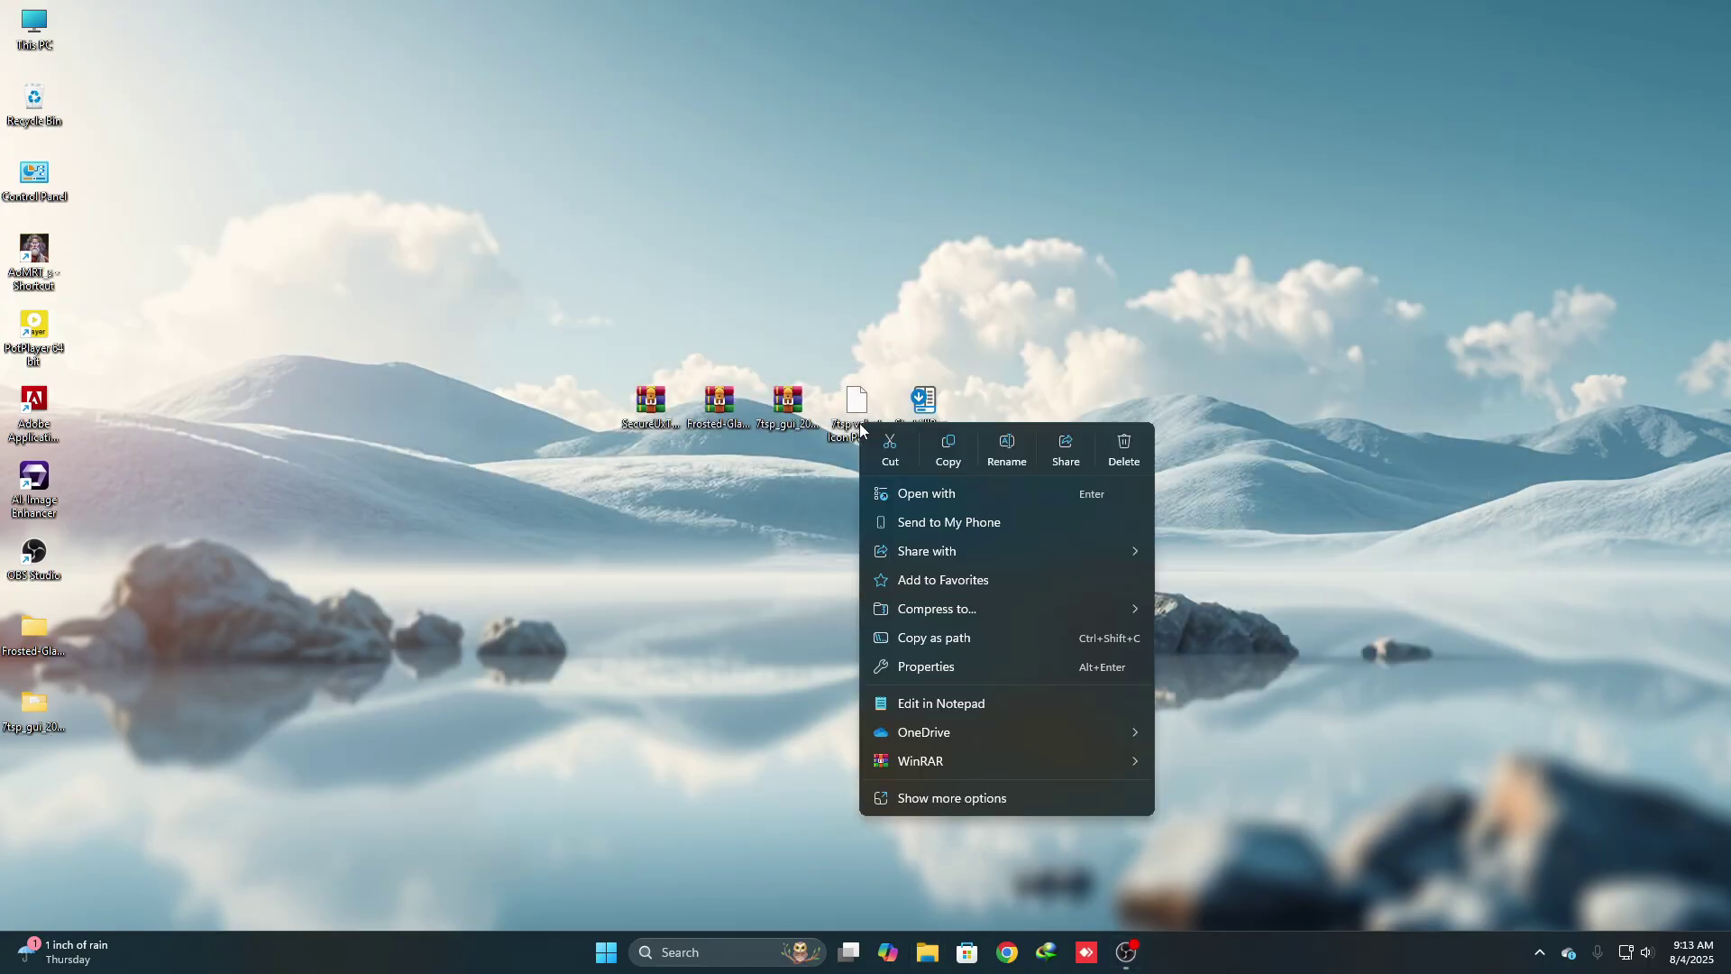
left_click(1008, 450)
left_click_drag(867, 448, 902, 504)
key("Delete")
left_click(923, 521)
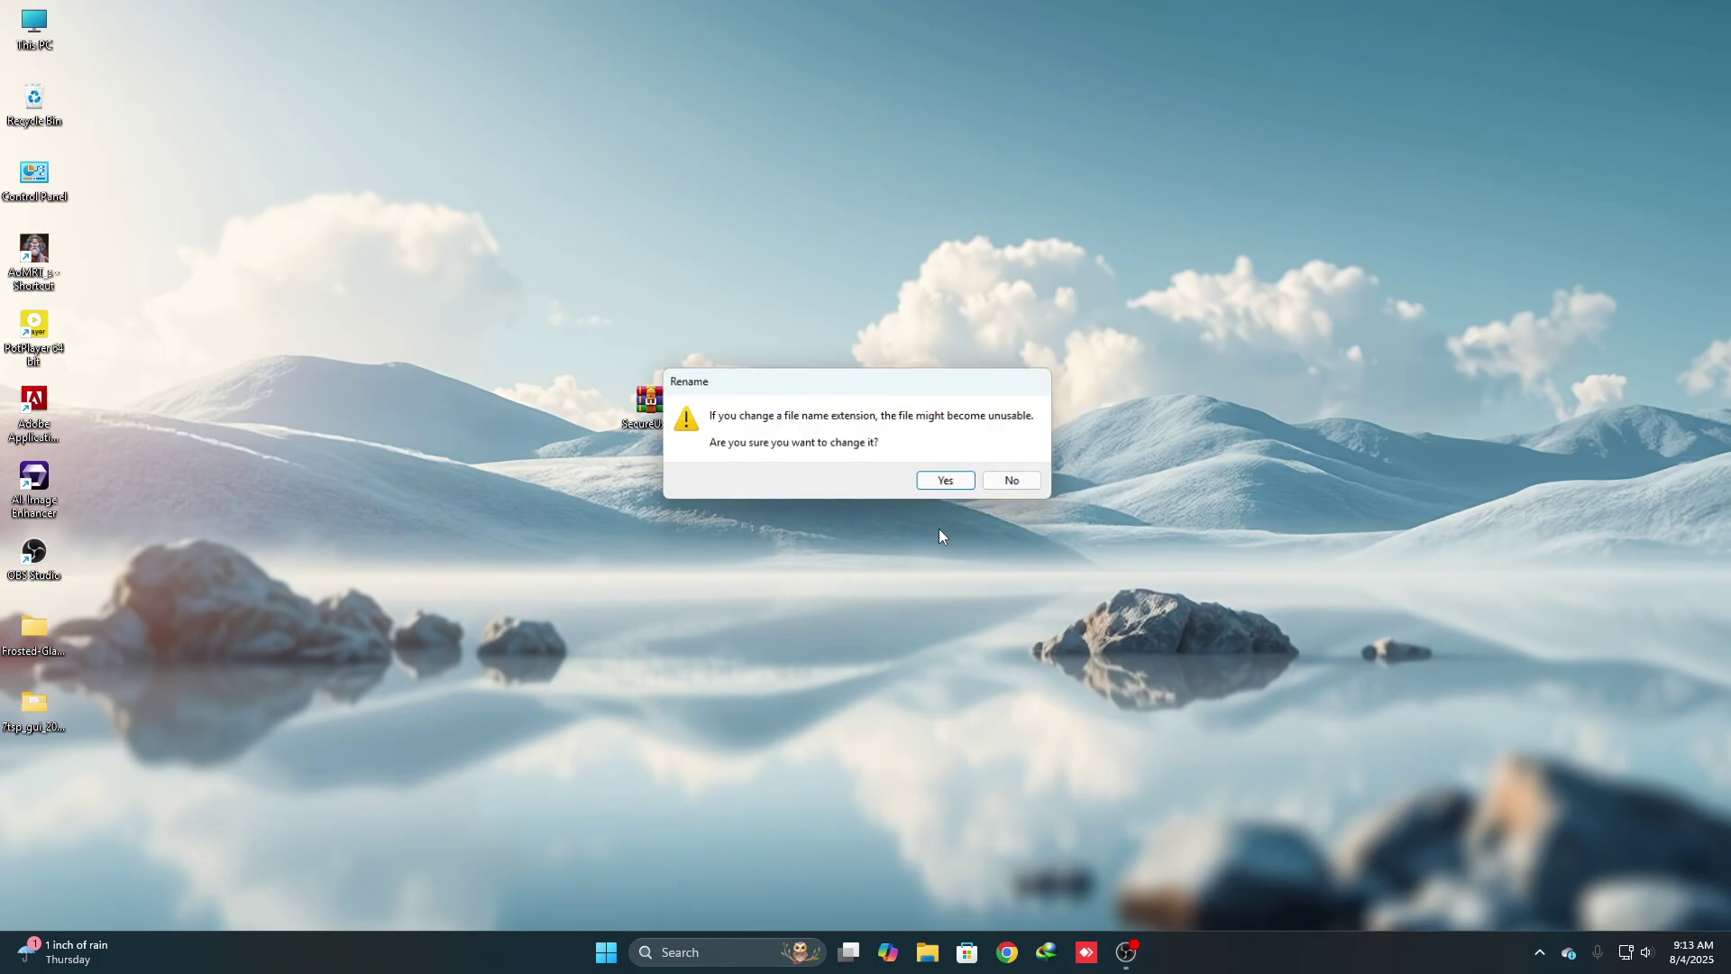
left_click(945, 477)
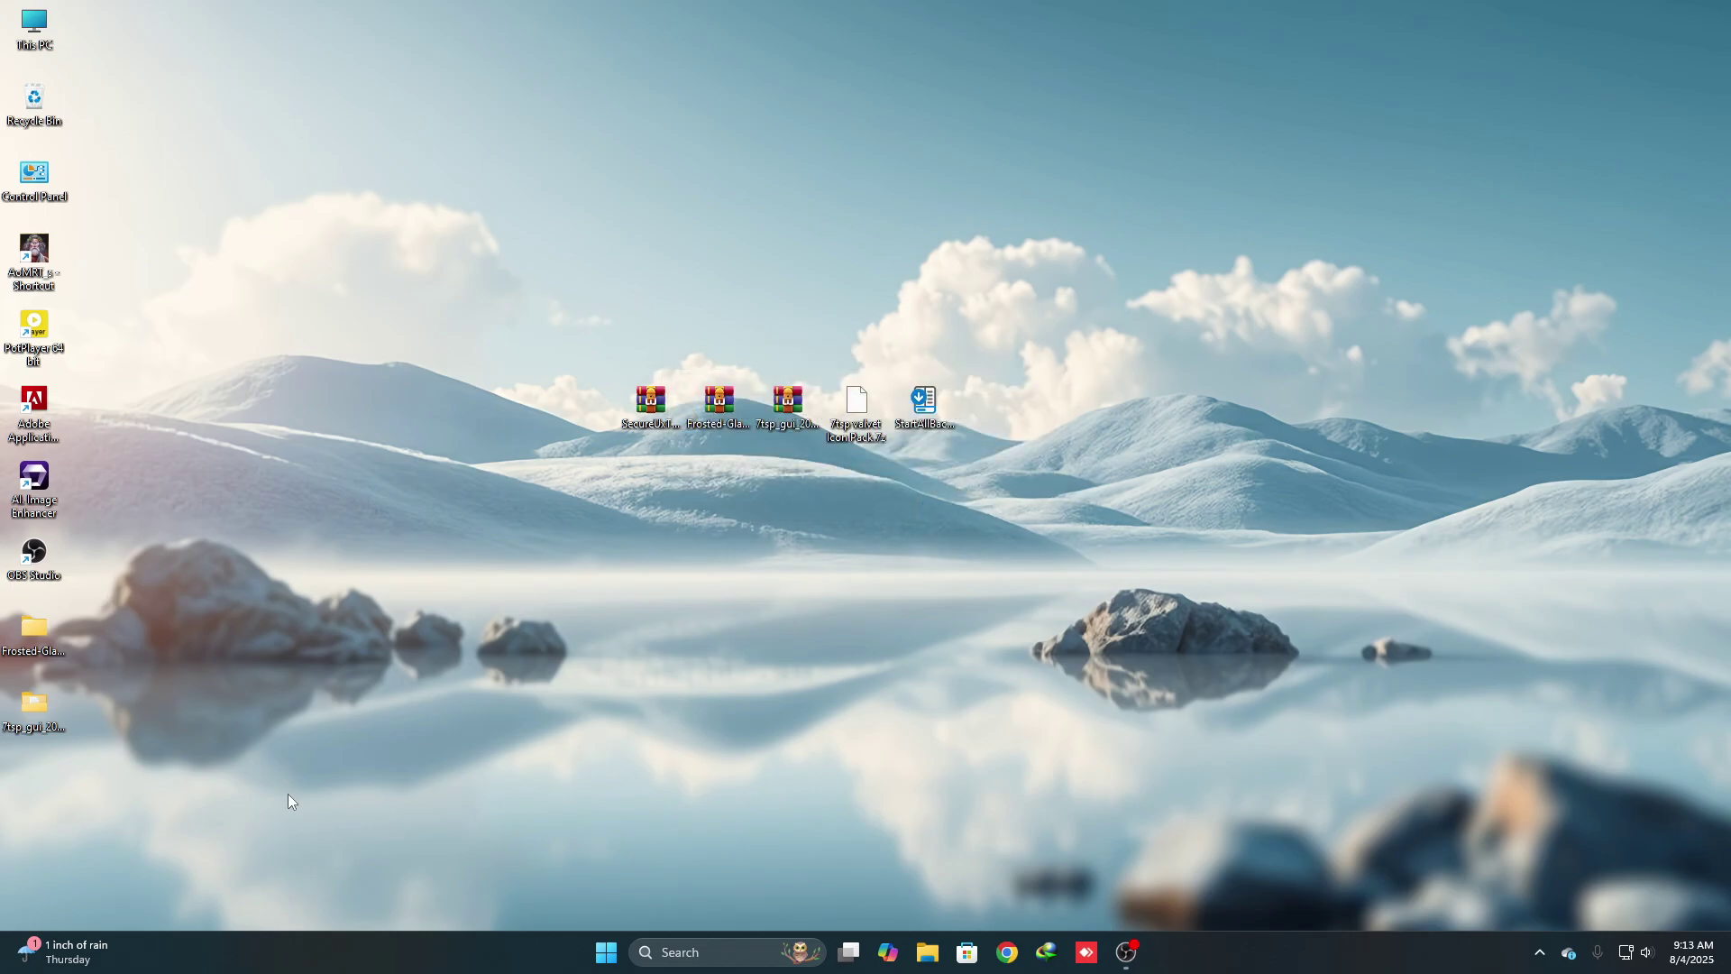
double_click(46, 713)
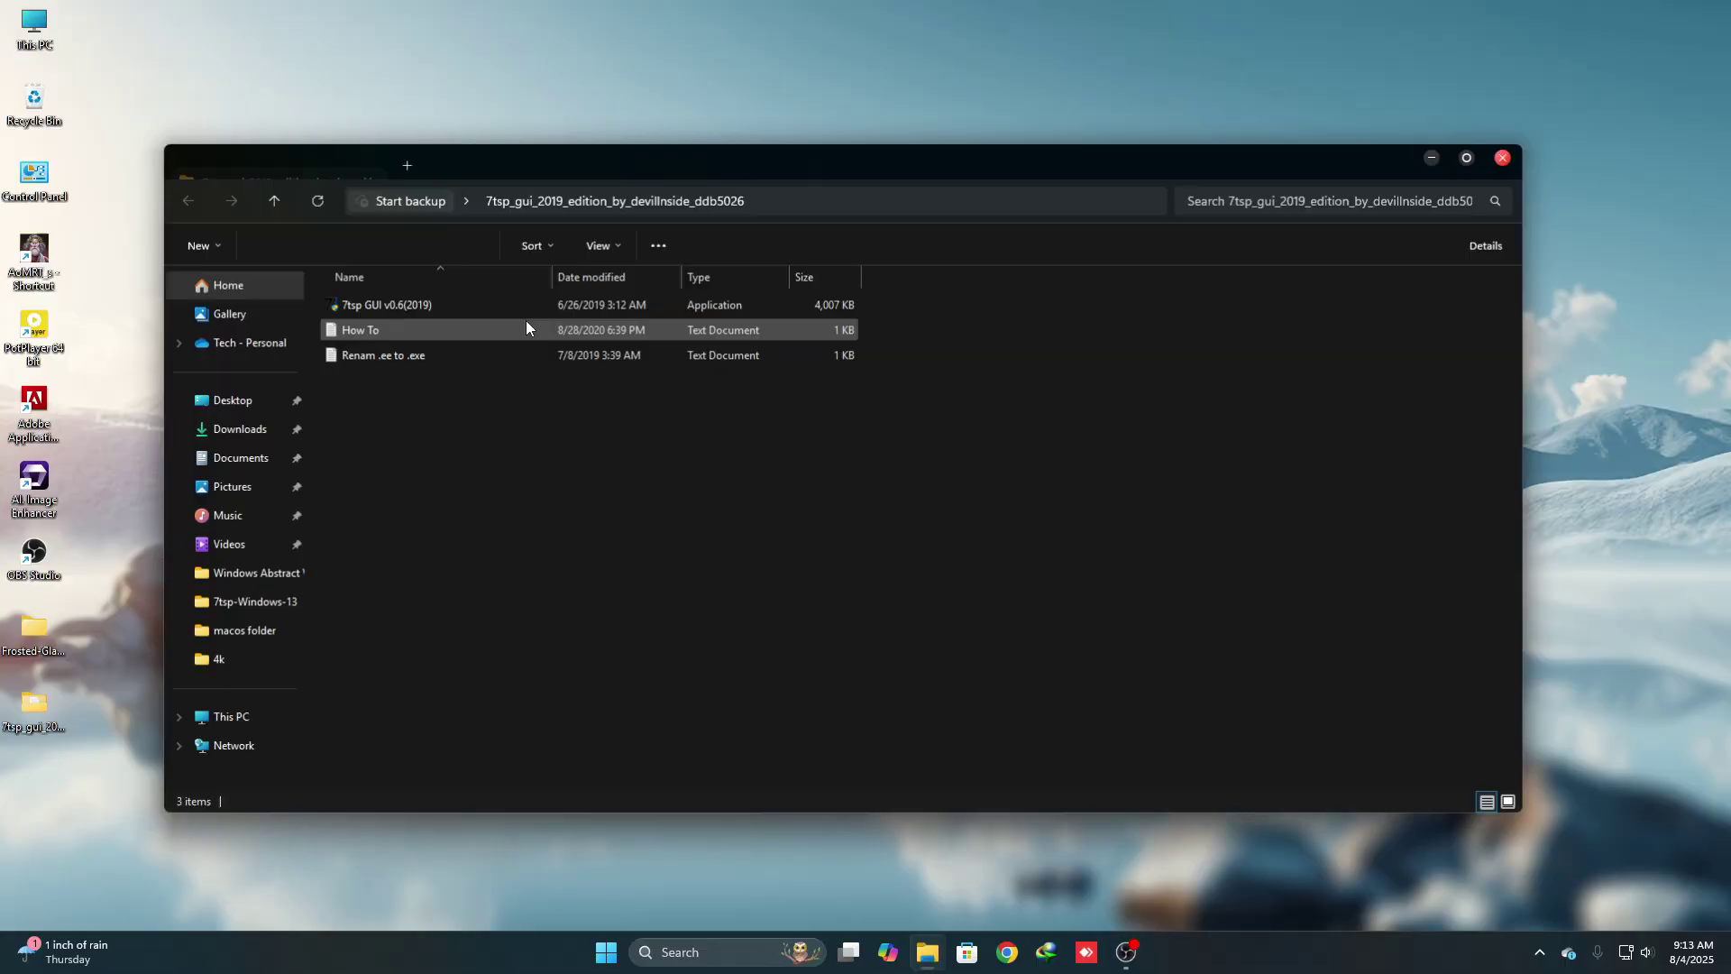
Launch 7tsp GUI, accept the agreement, and add 7tsp valvet Icon Pack.7z as a custom pack
double_click(382, 309)
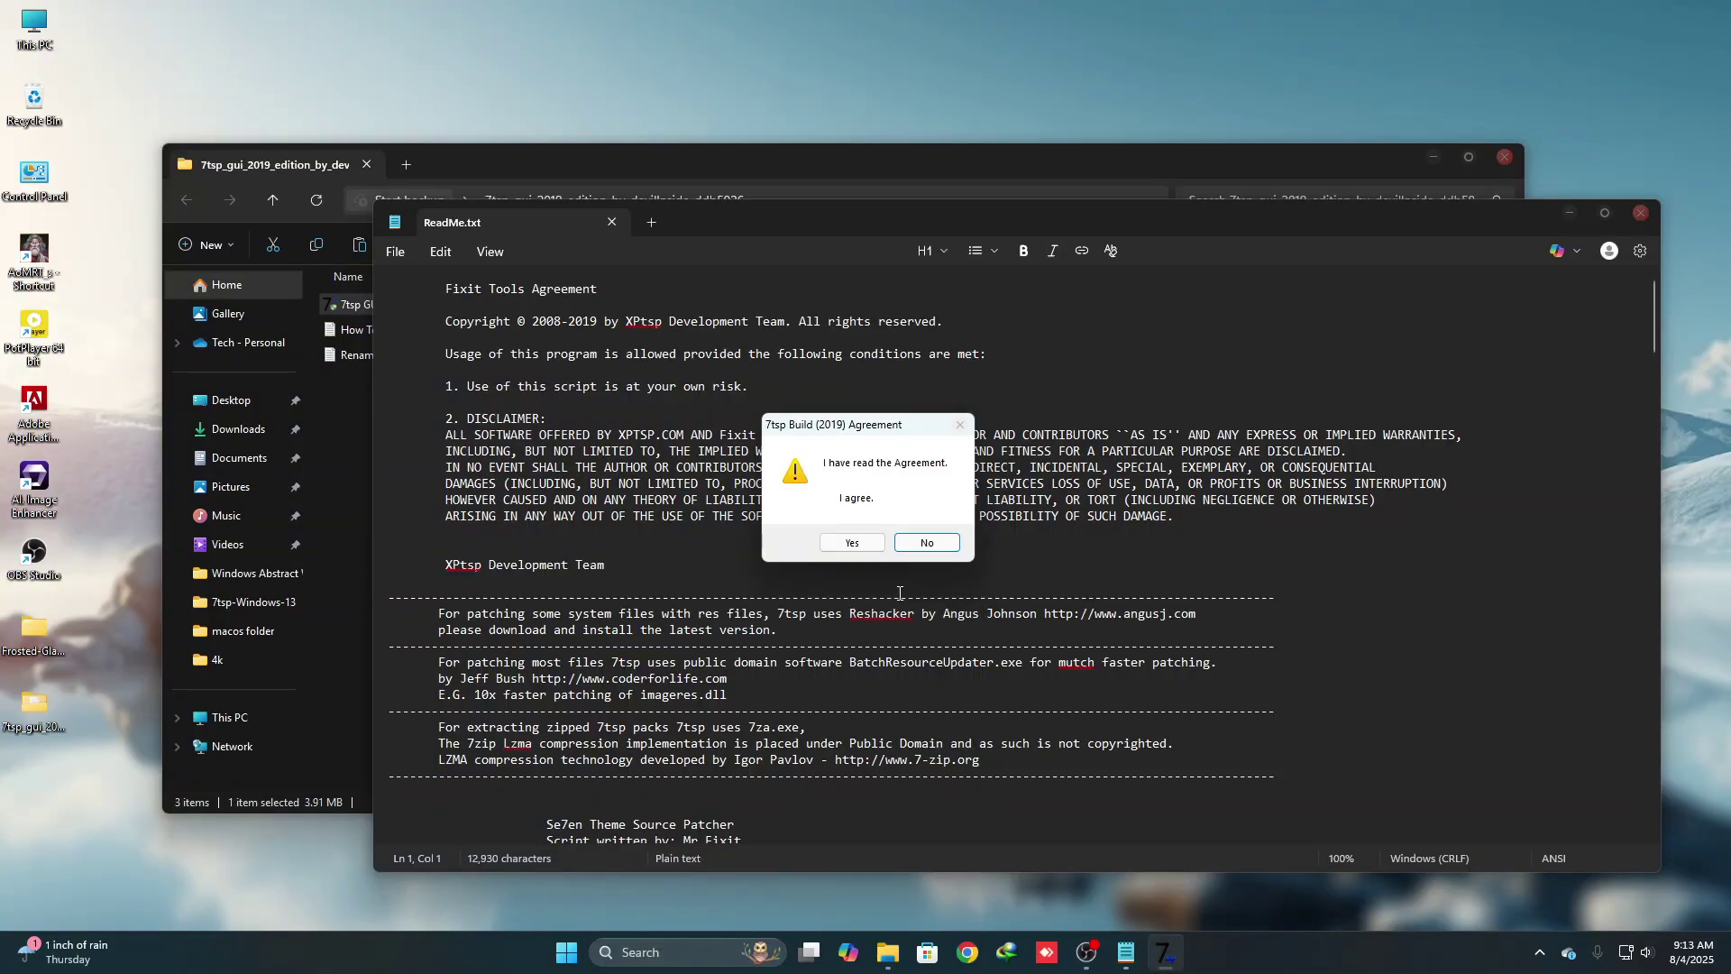
left_click(871, 557)
left_click(1650, 214)
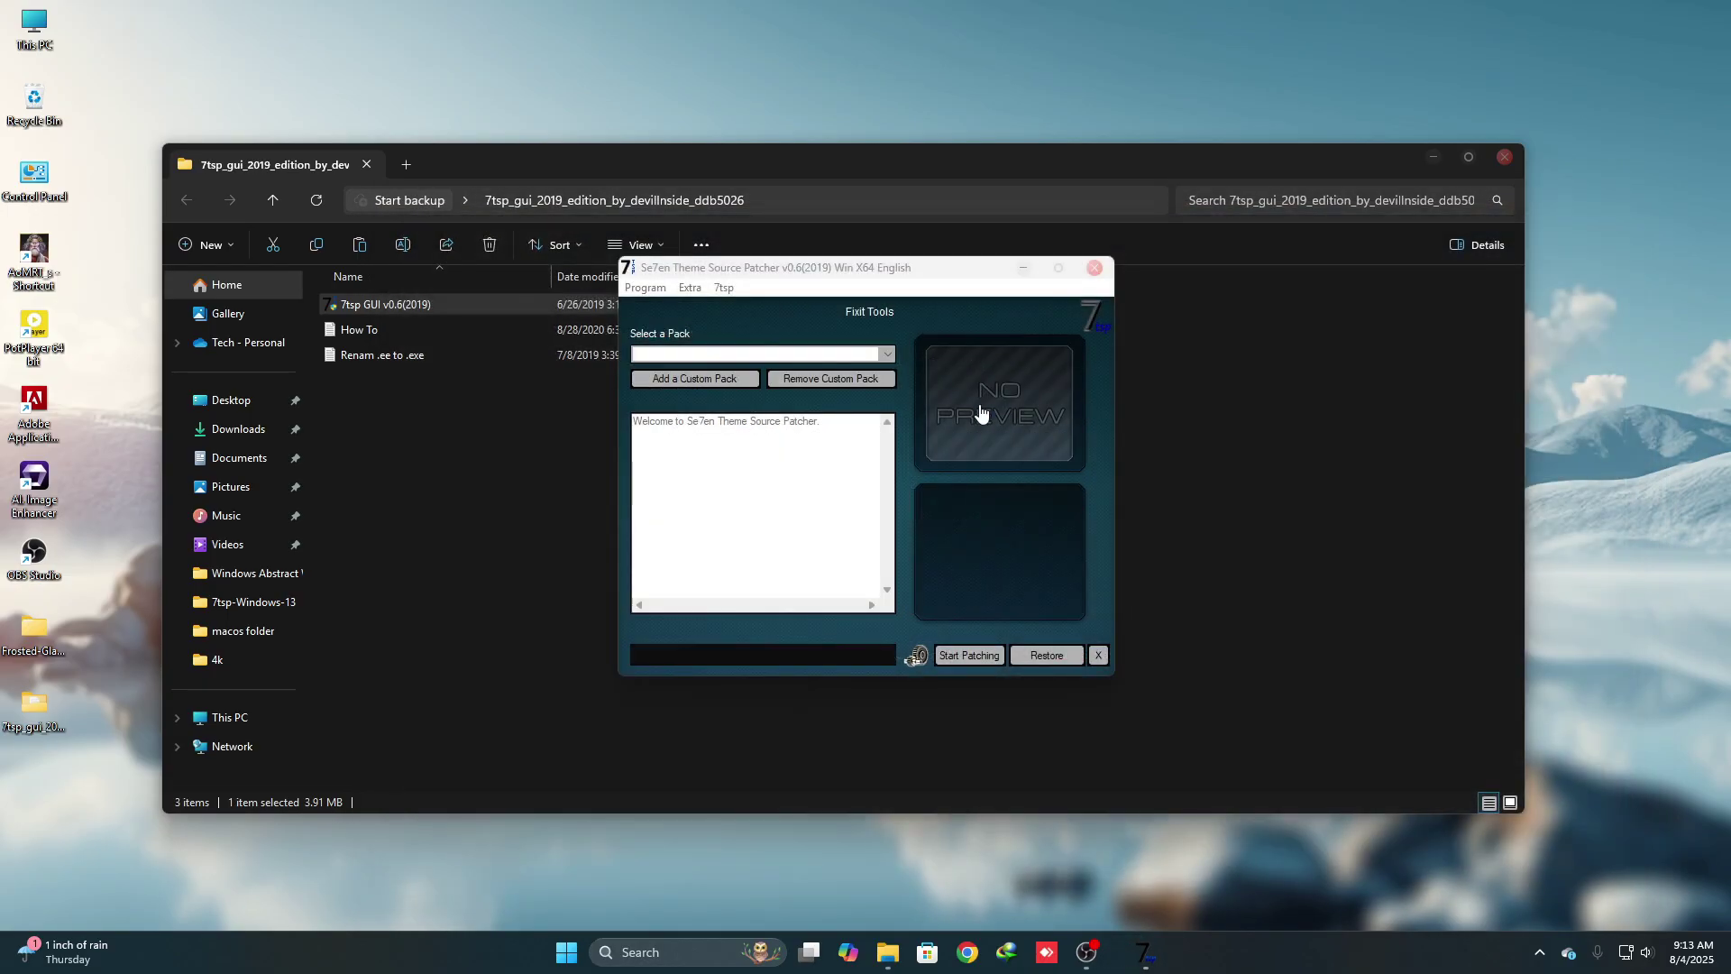
left_click(695, 379)
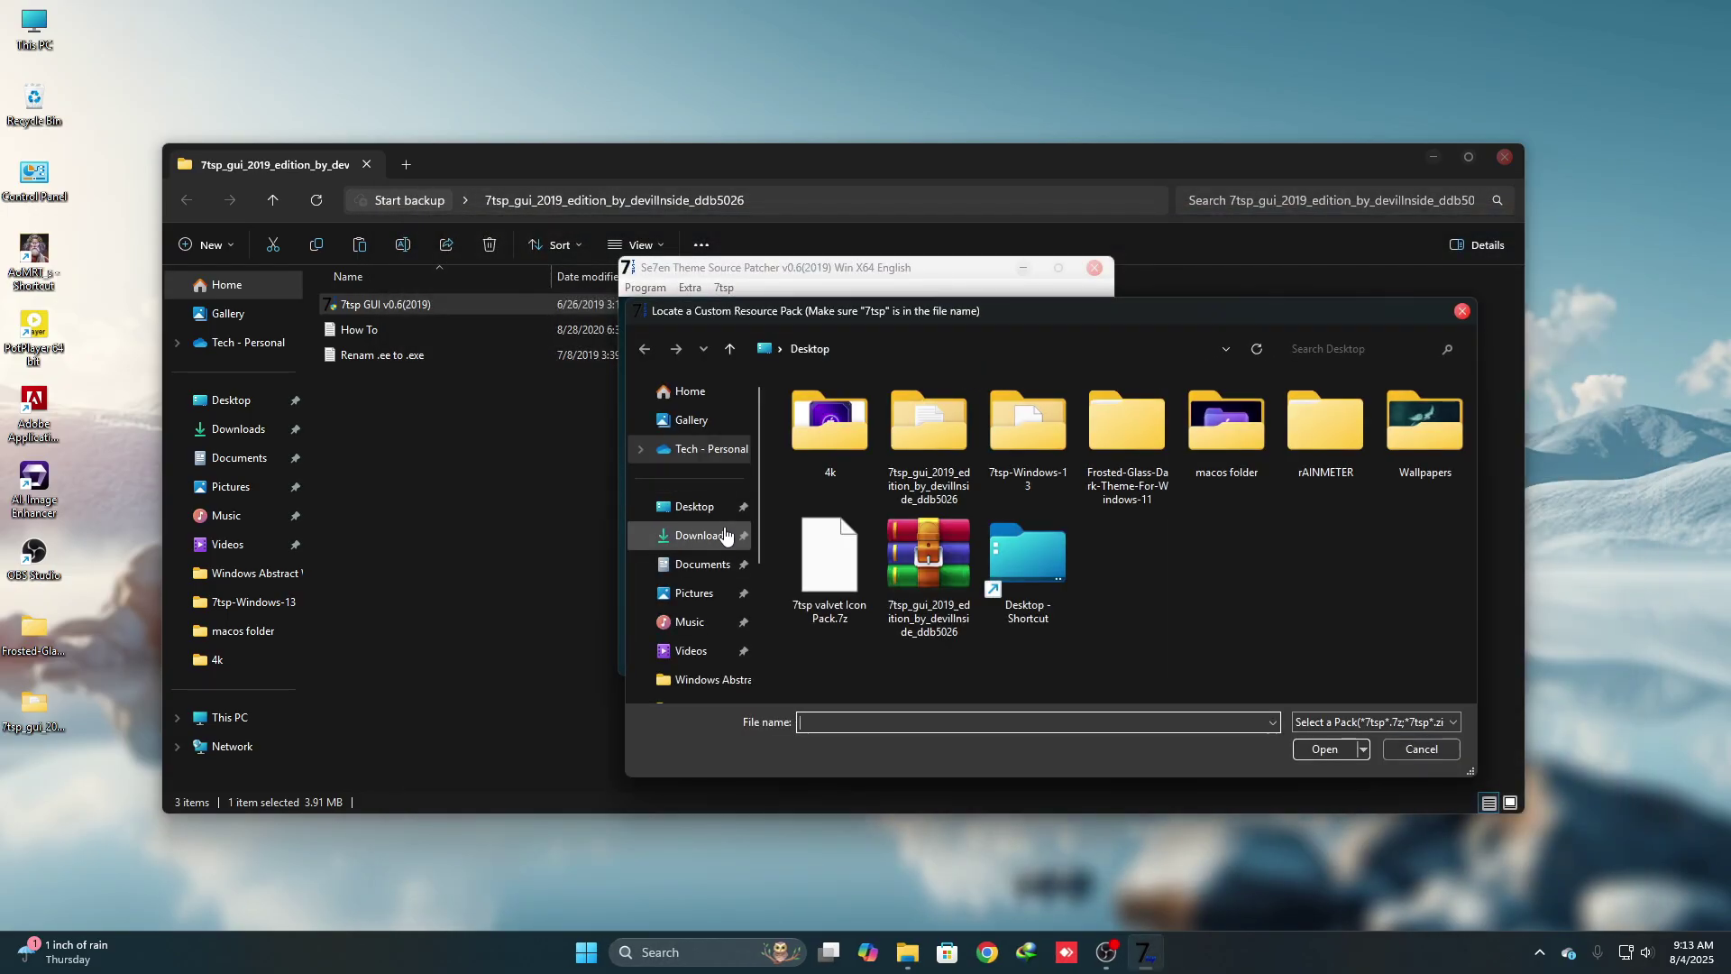
left_click(810, 581)
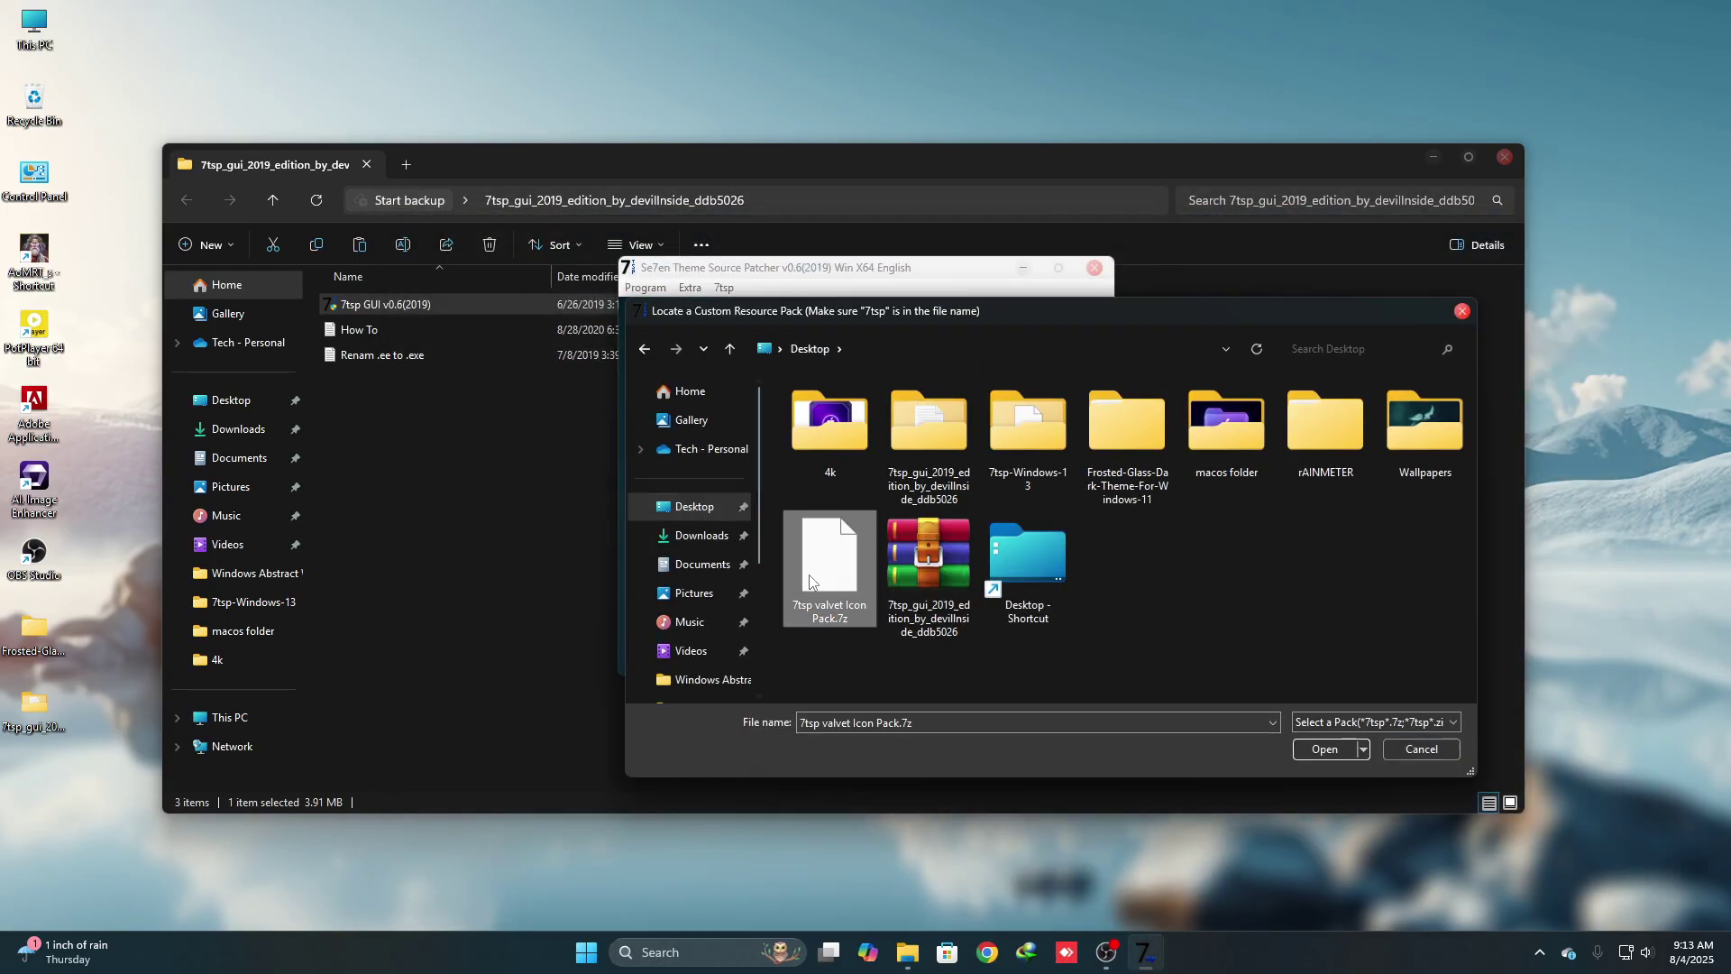
double_click(814, 570)
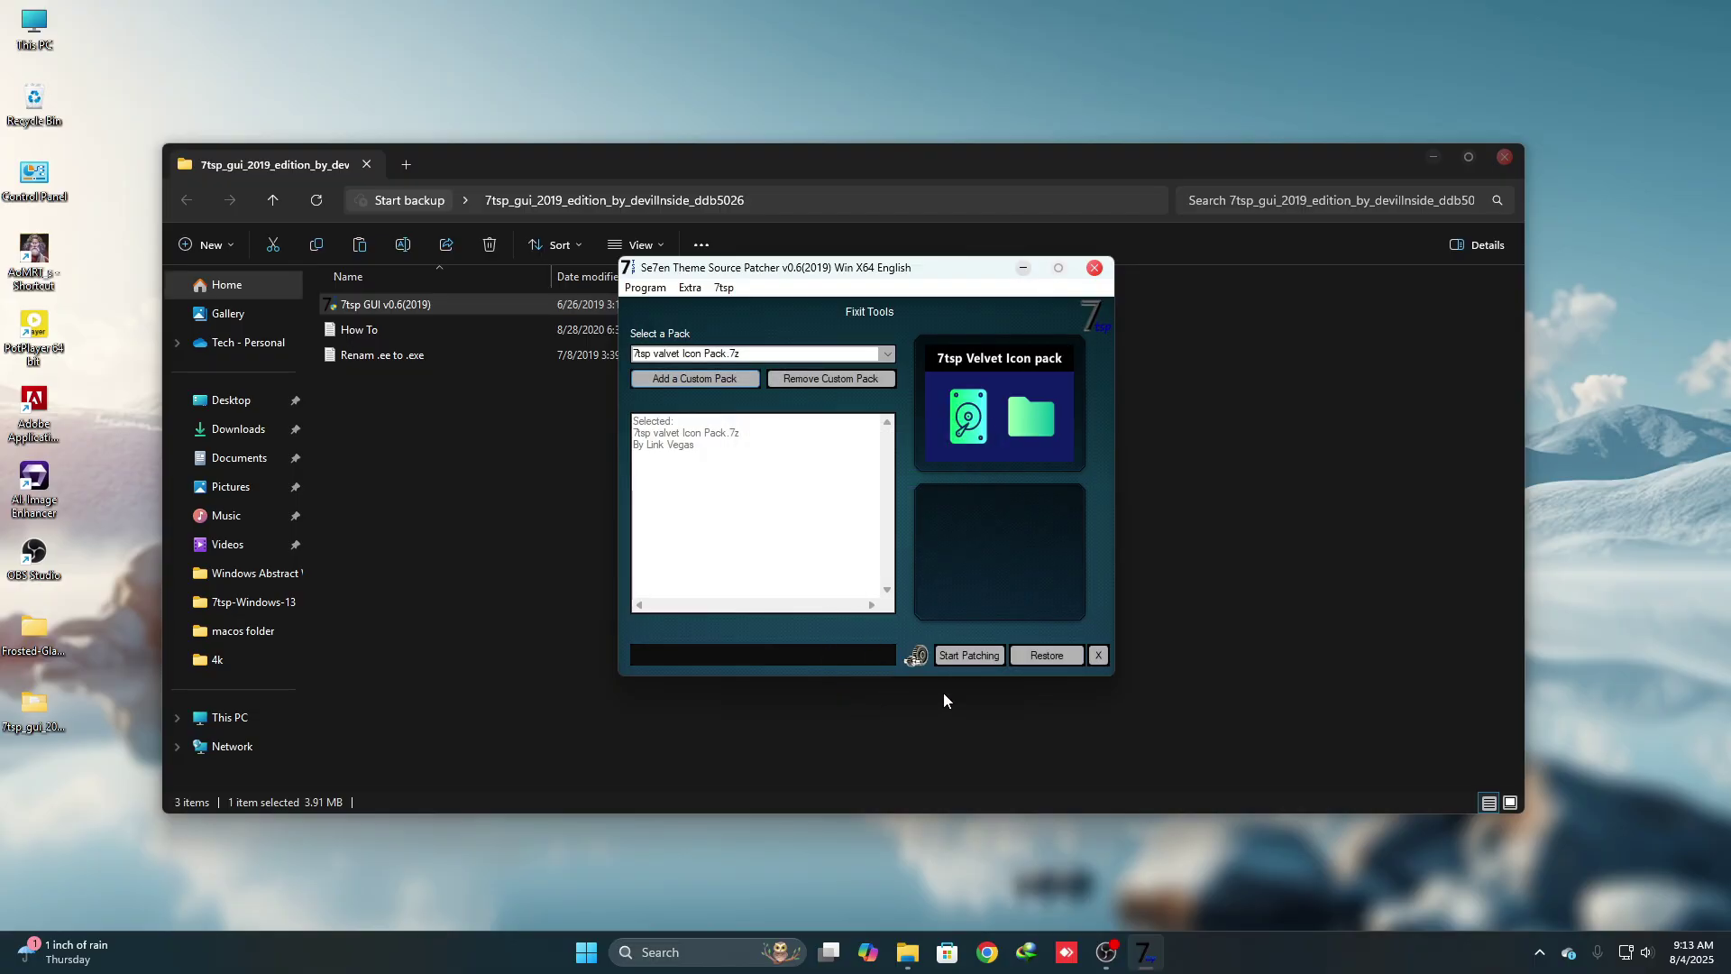
Patch the system with the Velvet pack, creating a restore point and accepting the restart
left_click(960, 665)
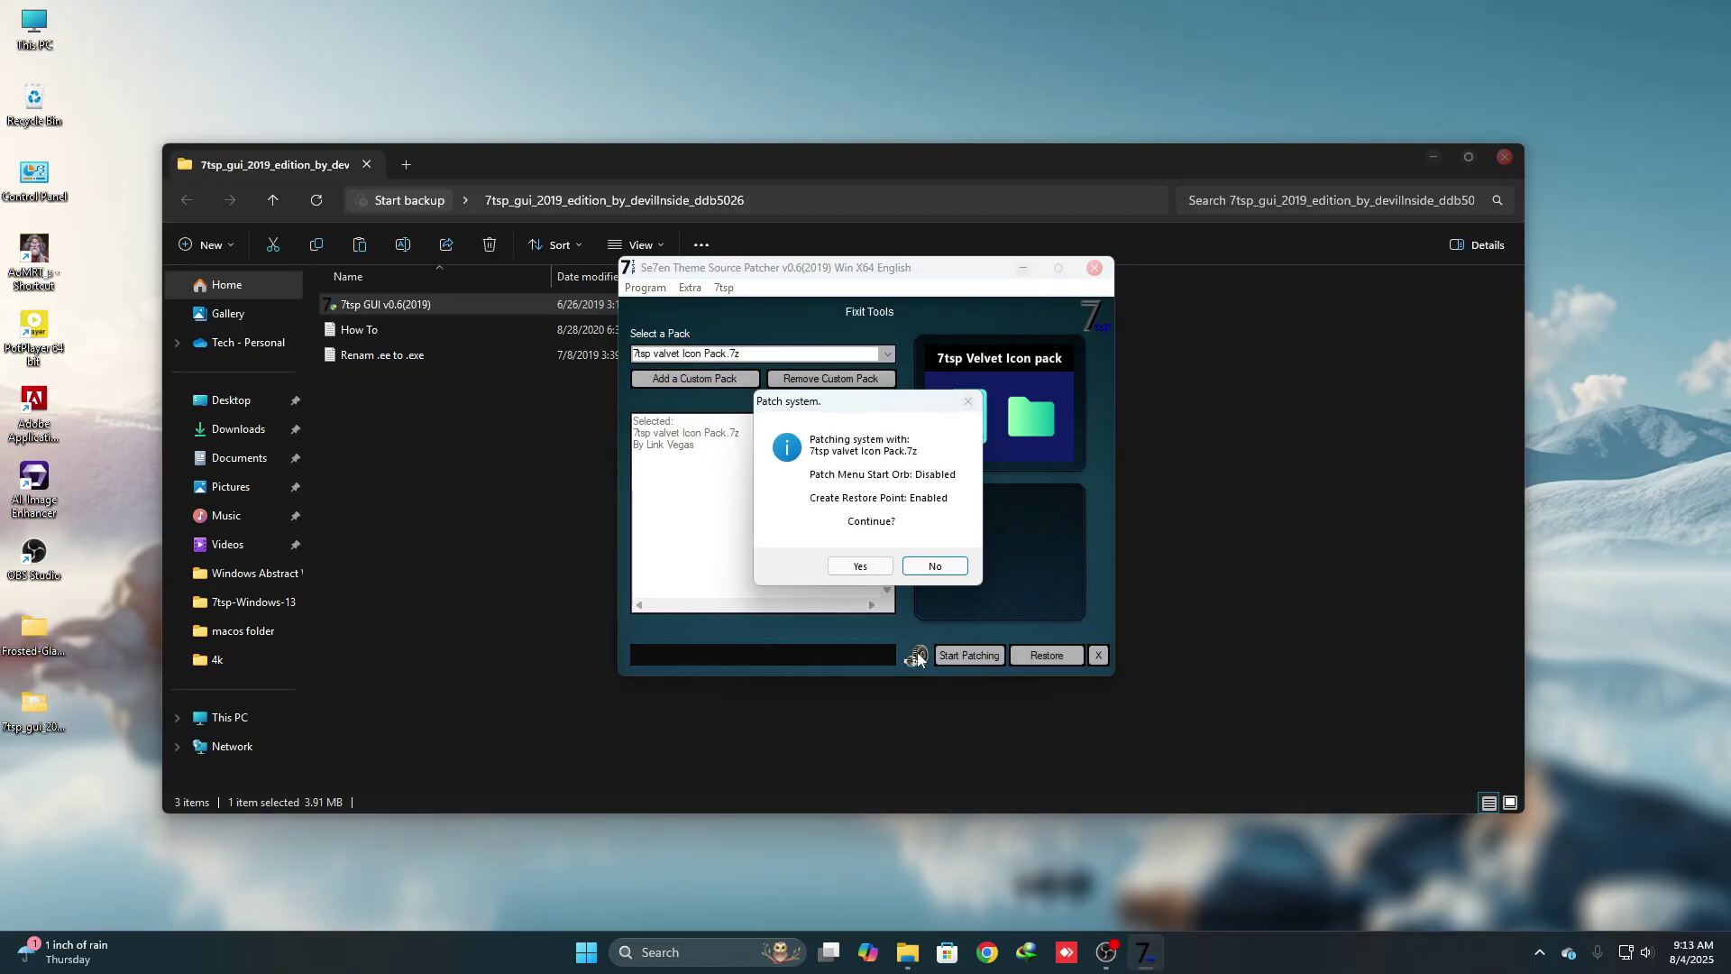
left_click(858, 565)
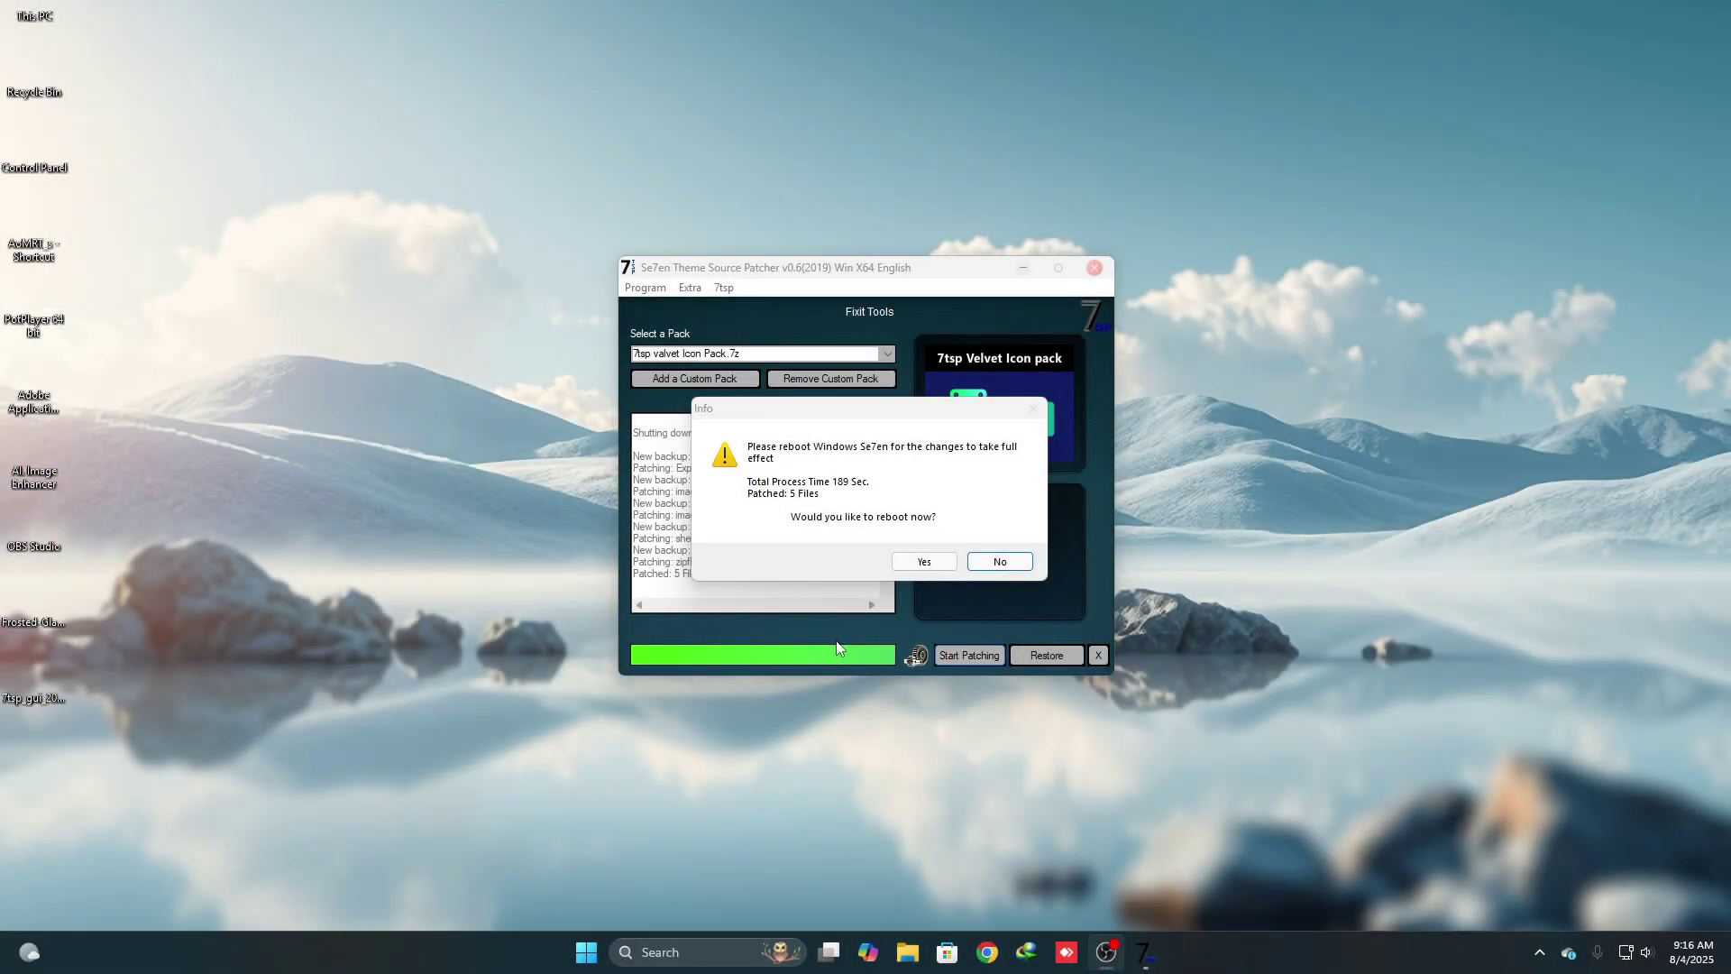
left_click(920, 563)
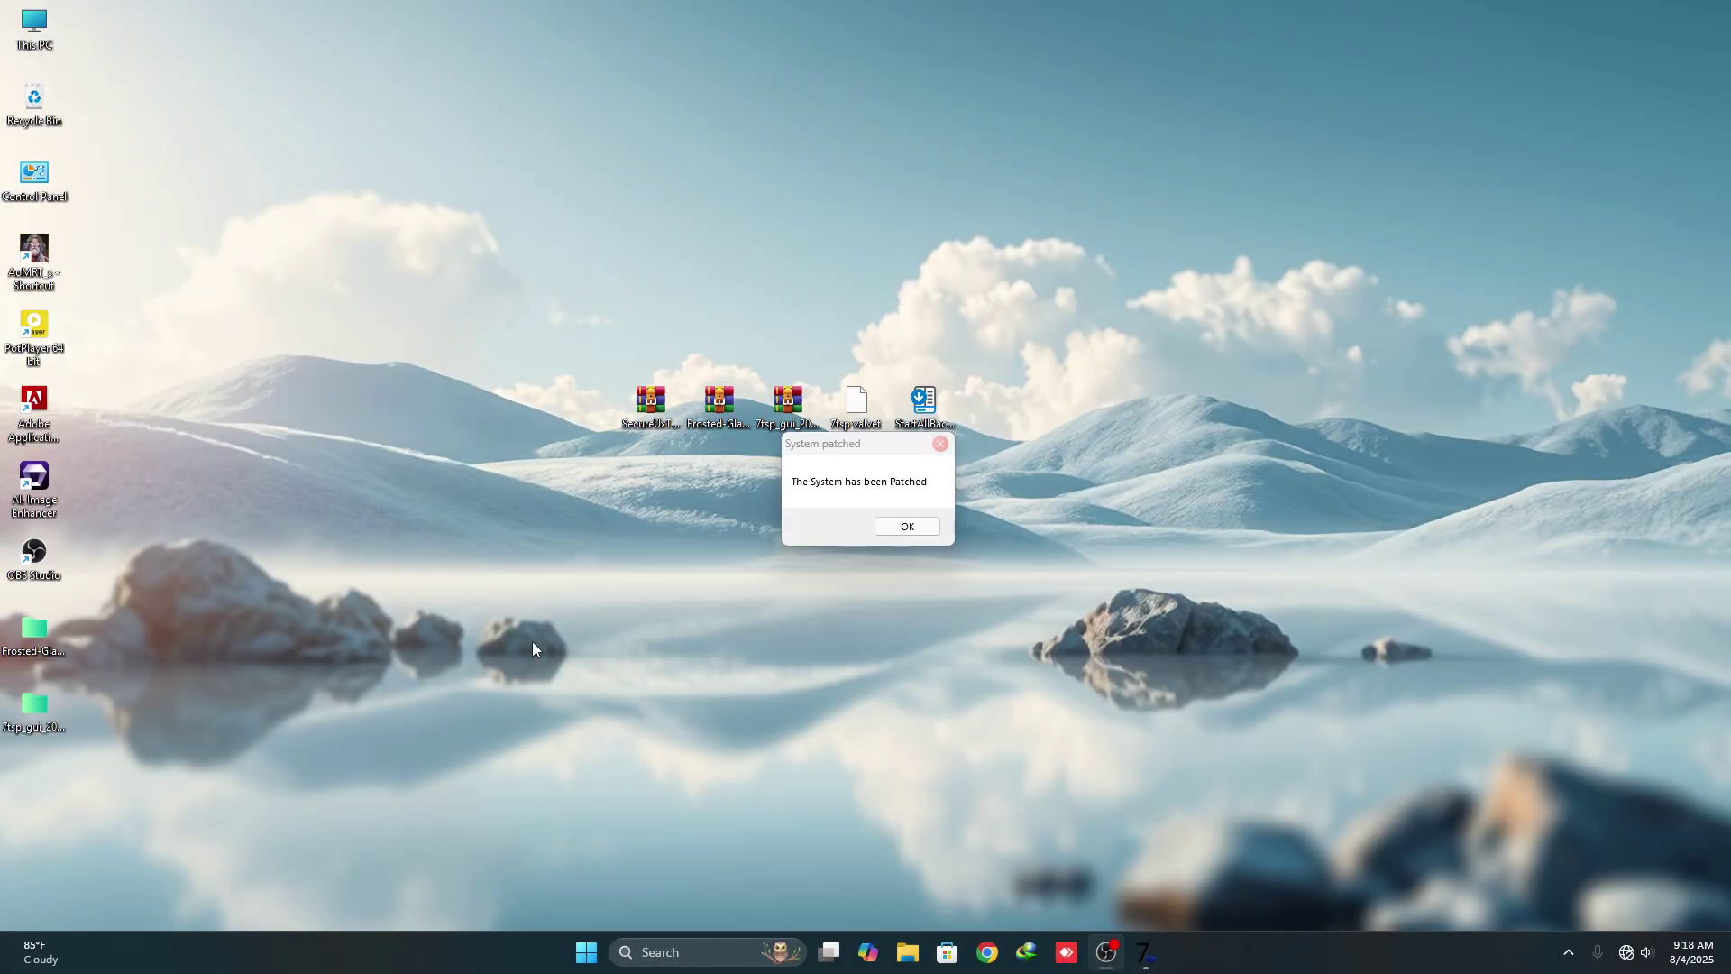
left_click(905, 527)
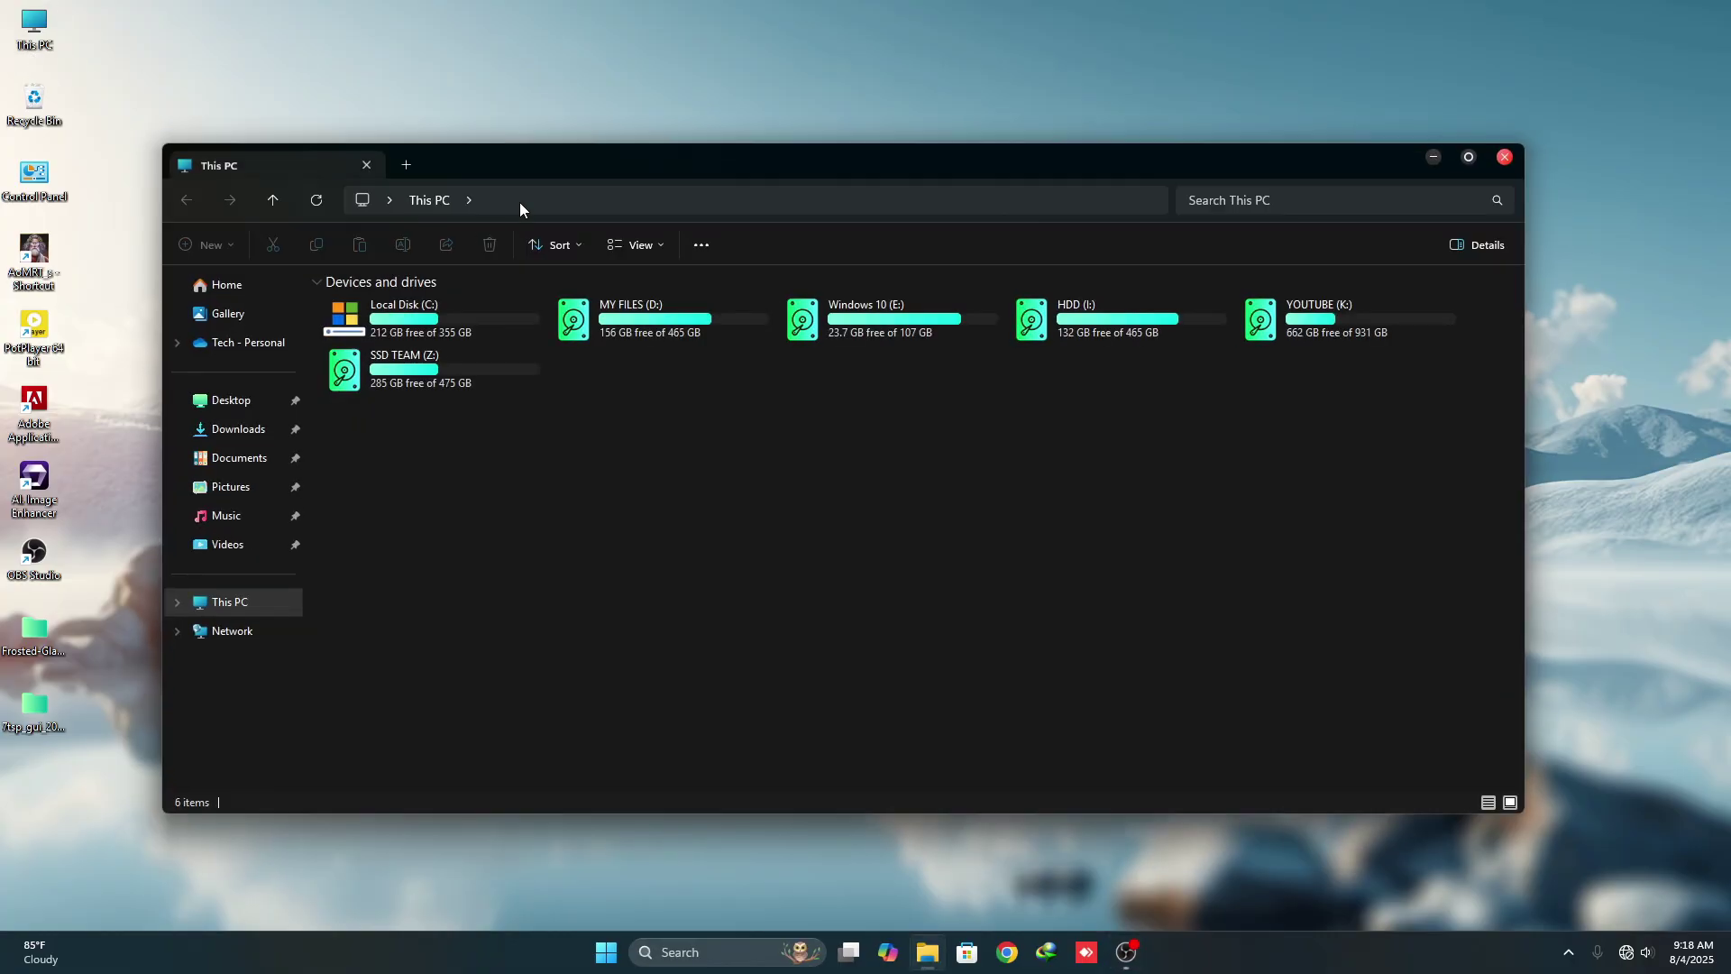
Check the new icons on C:, then install StartAllBack for the current user only
double_click(445, 306)
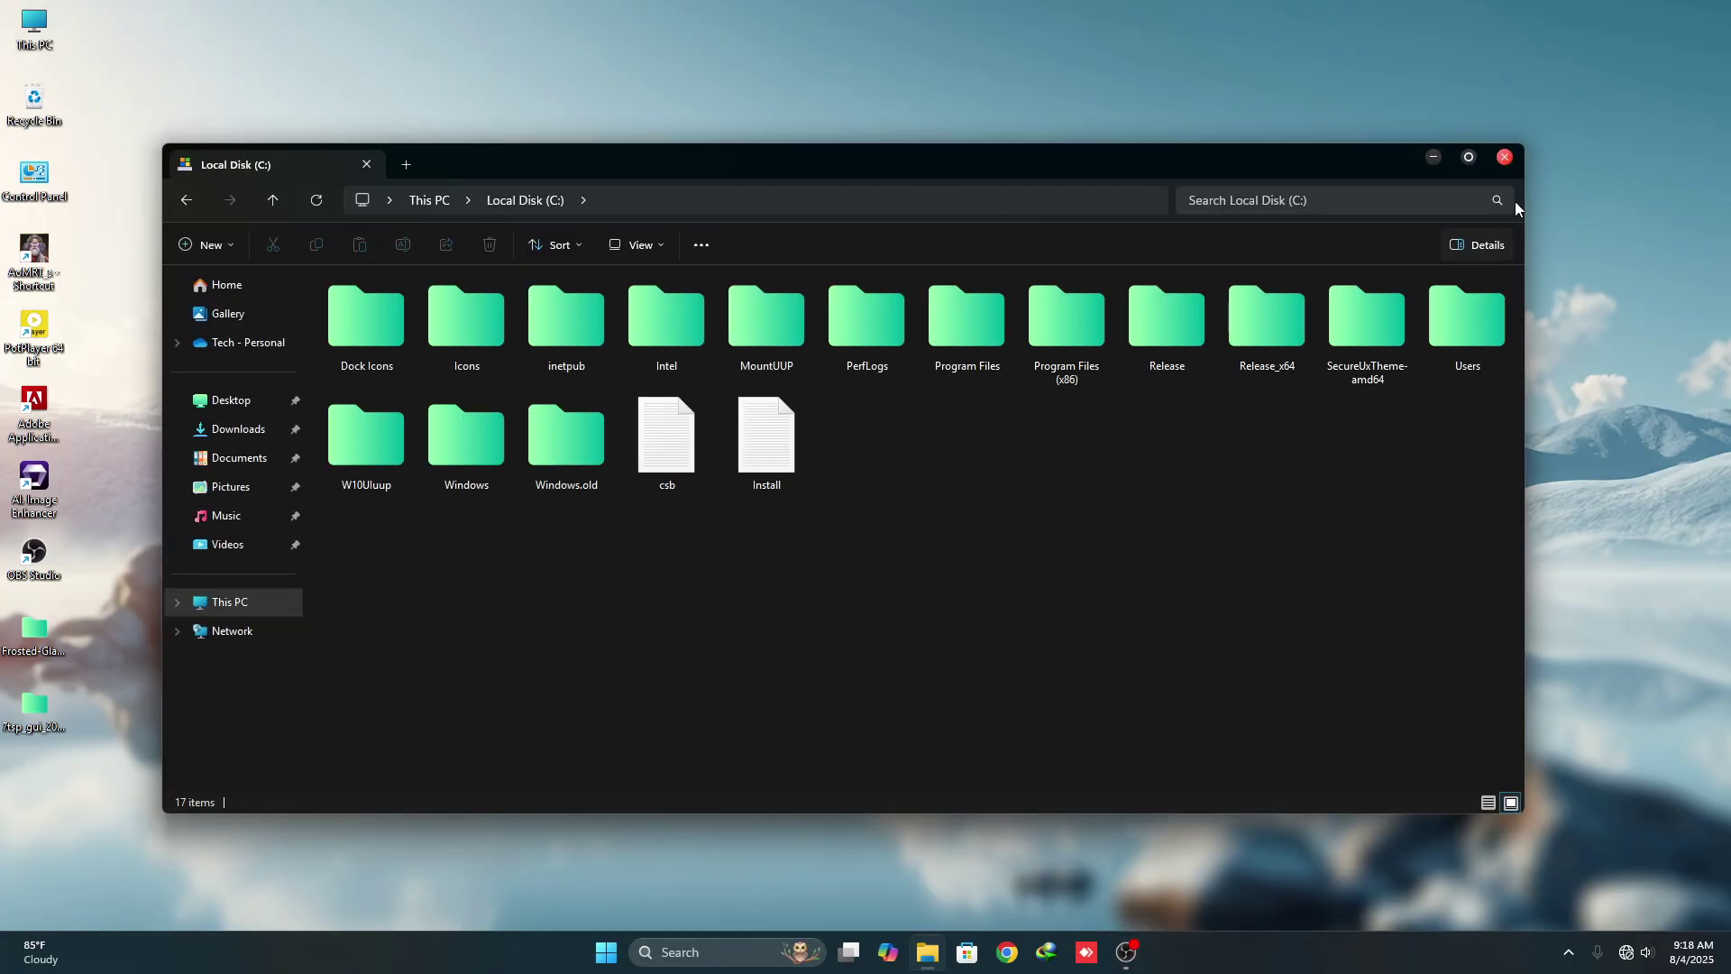
left_click(1506, 158)
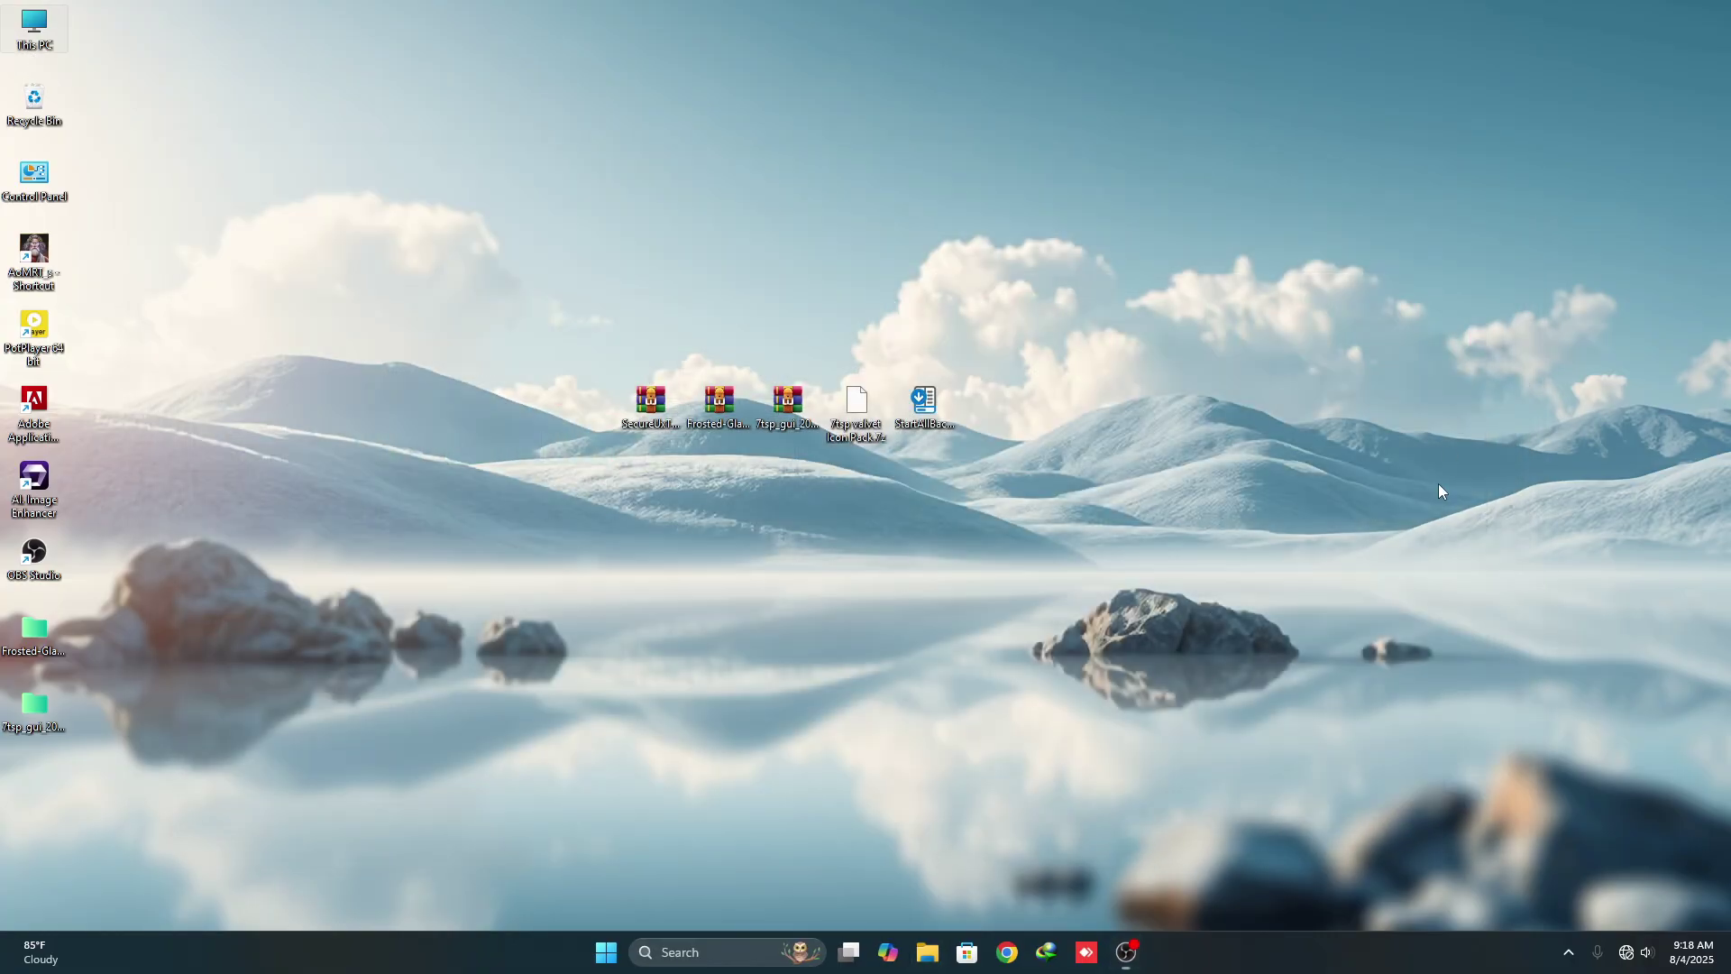
double_click(930, 420)
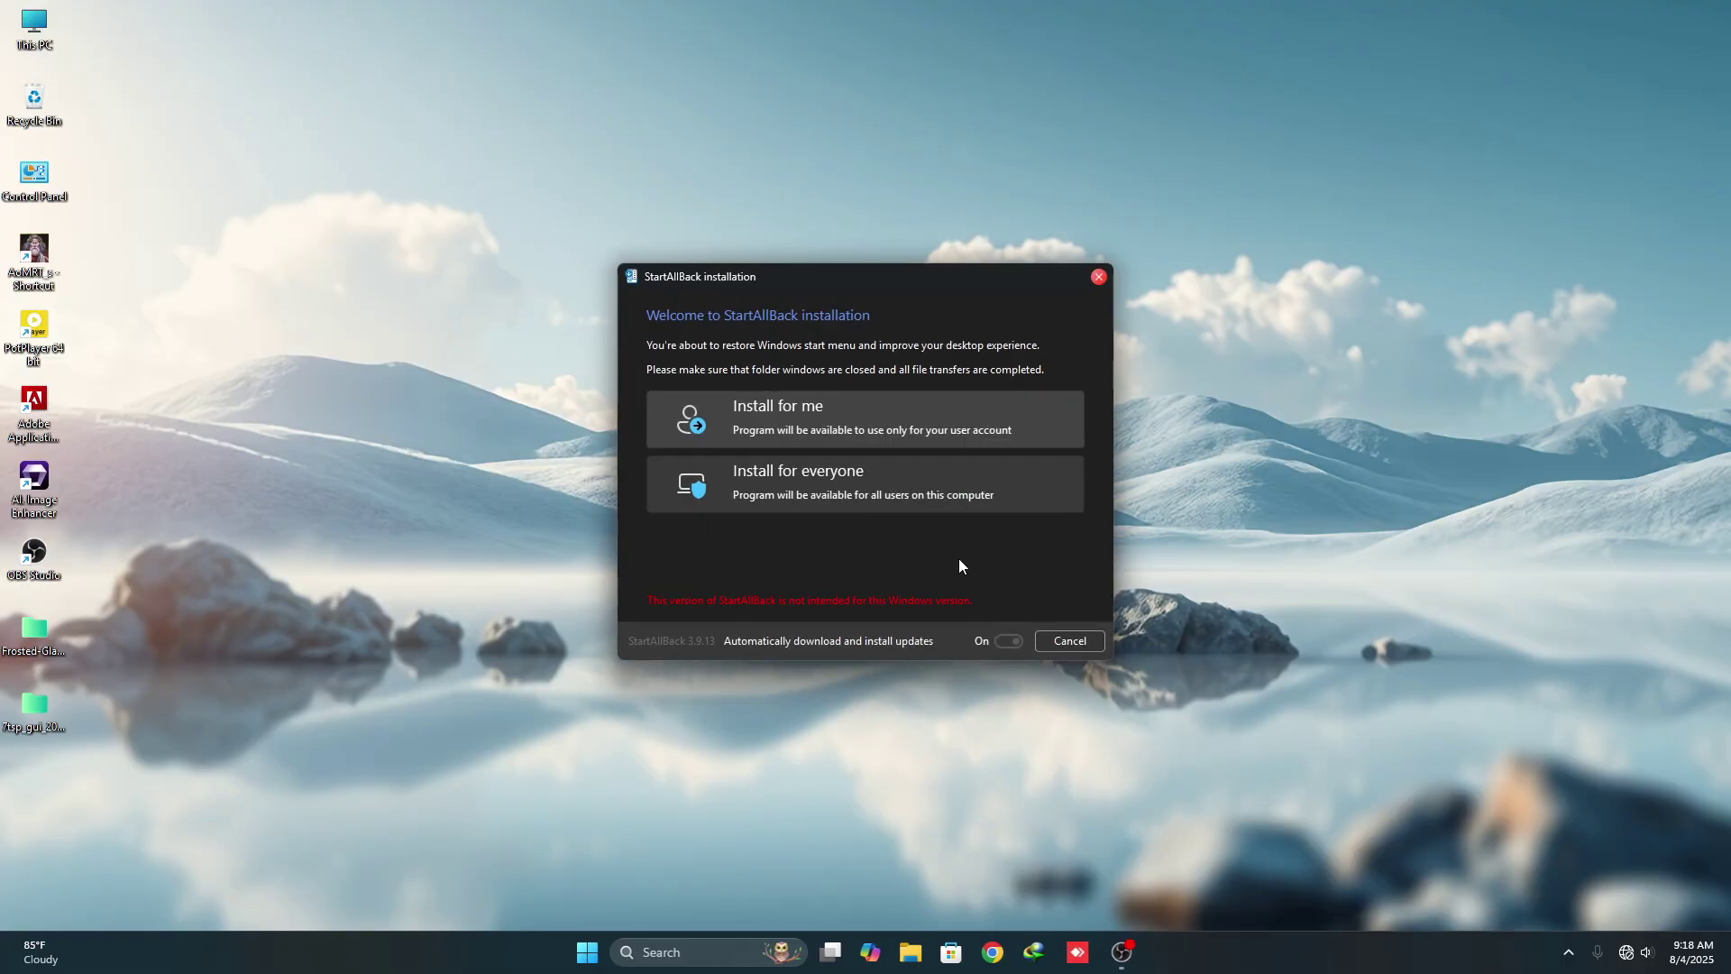
double_click(42, 37)
left_click(1469, 171)
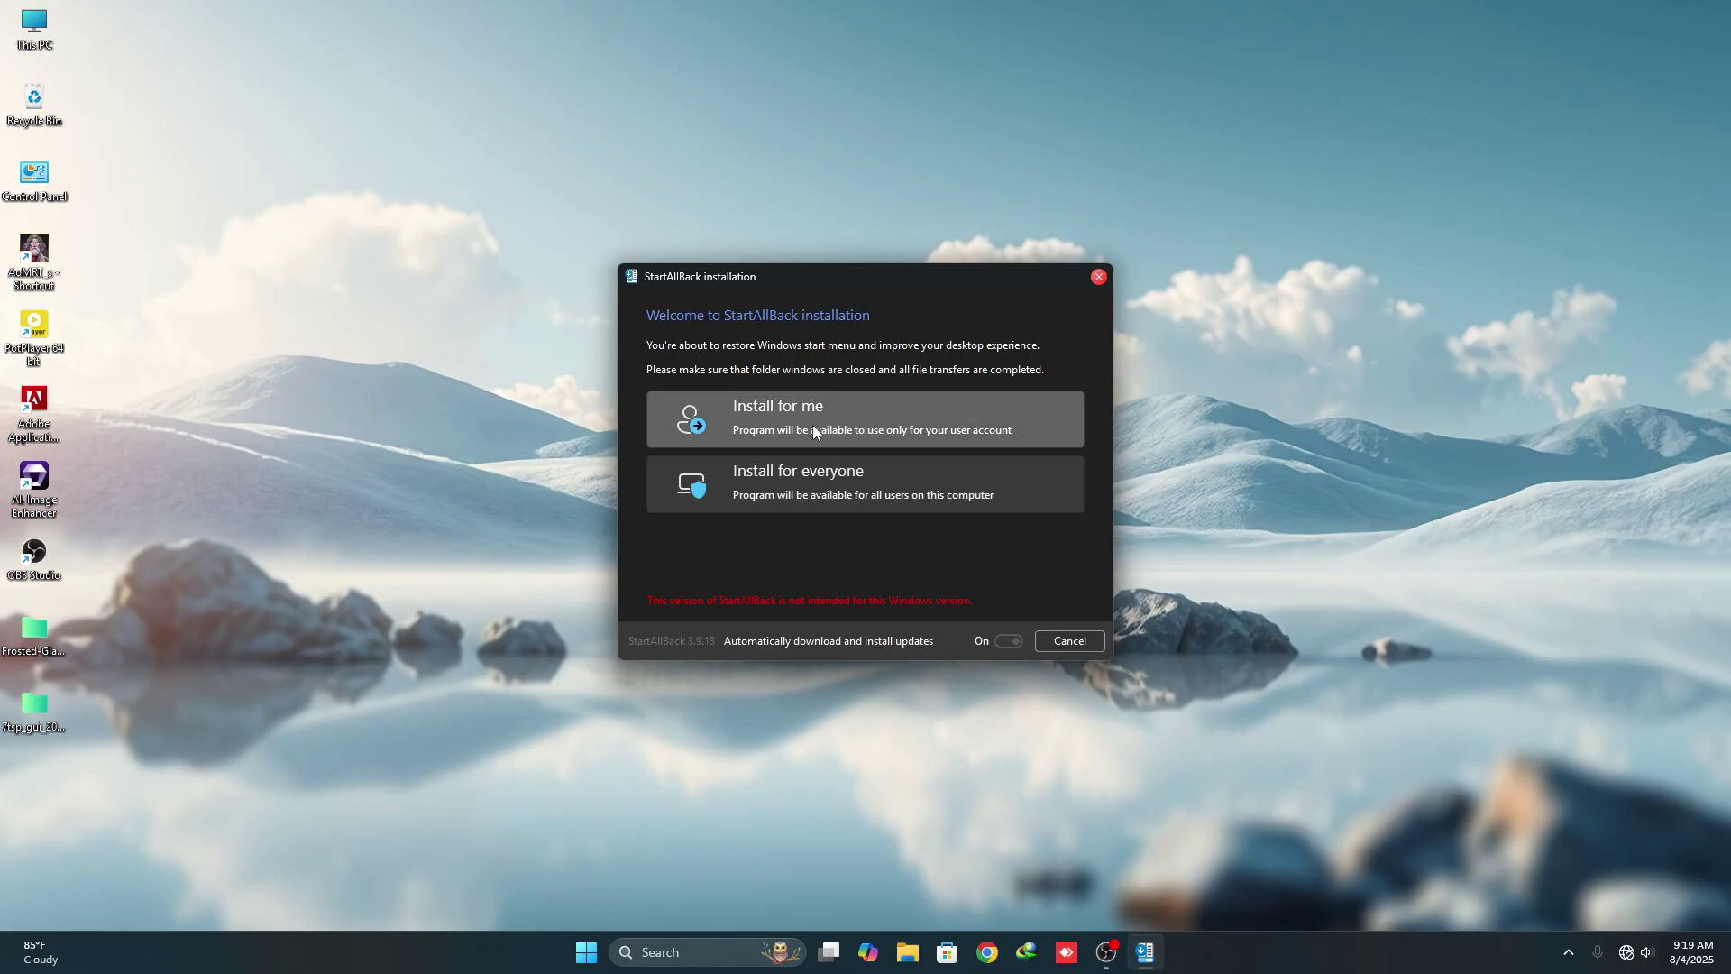
left_click(834, 424)
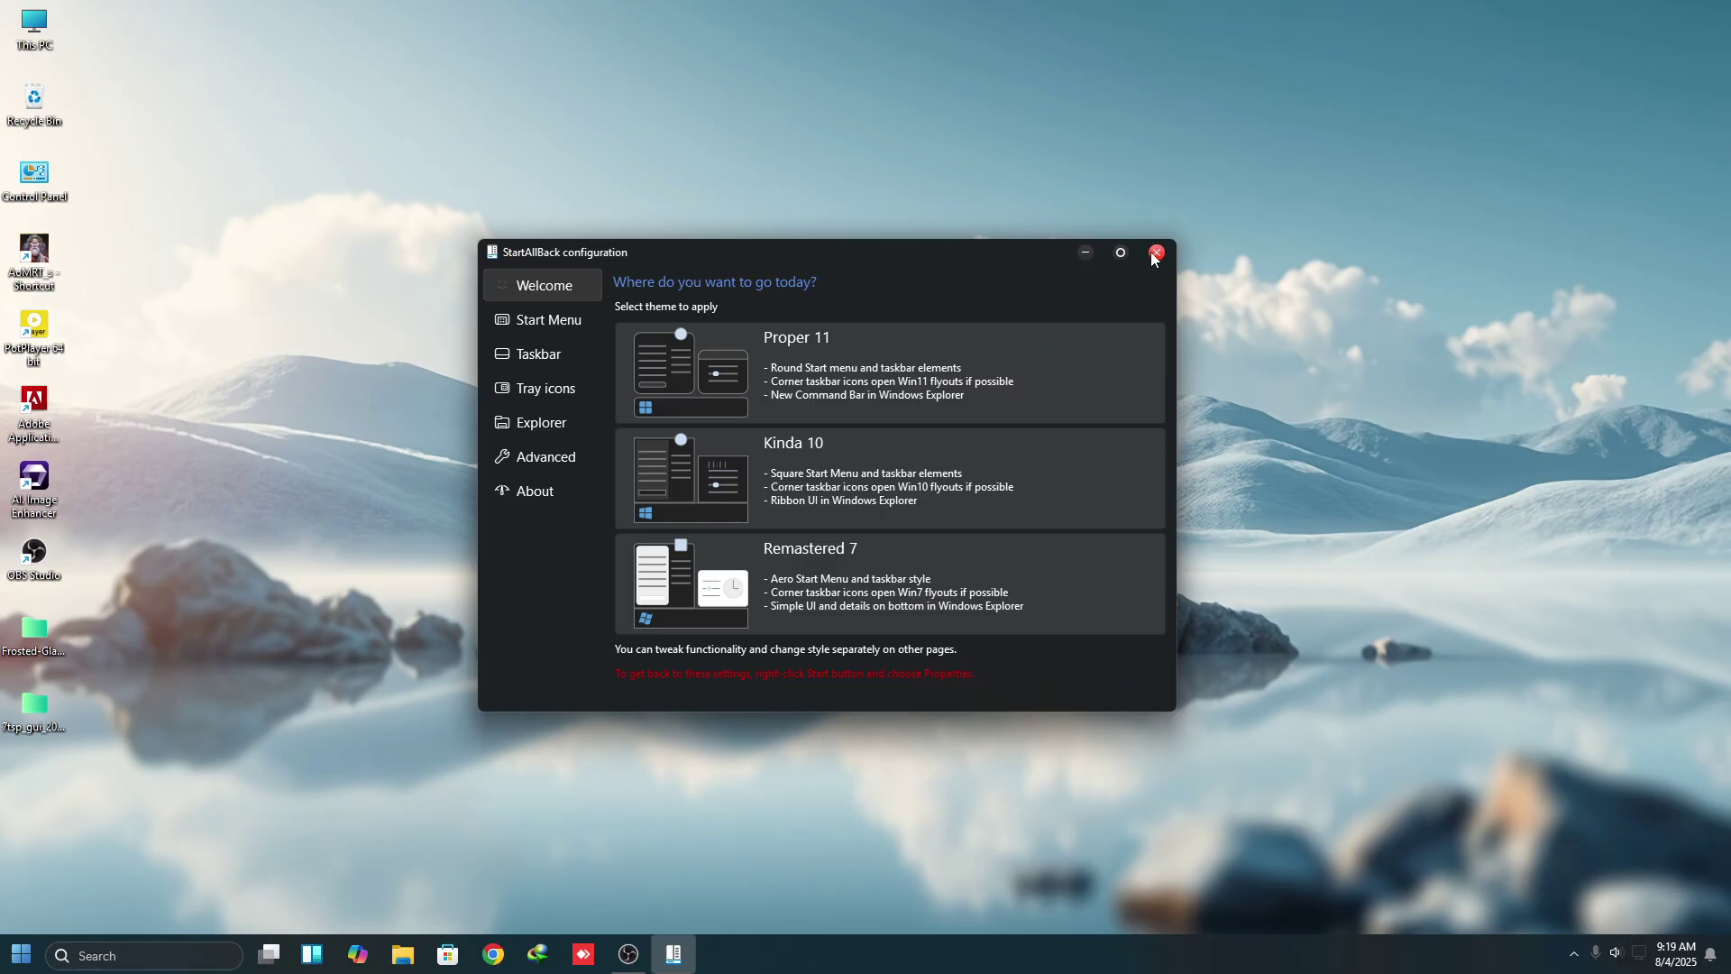
left_click(1154, 259)
Turn off StartAllBack's enhanced classic taskbar and restart Explorer
right_click(806, 950)
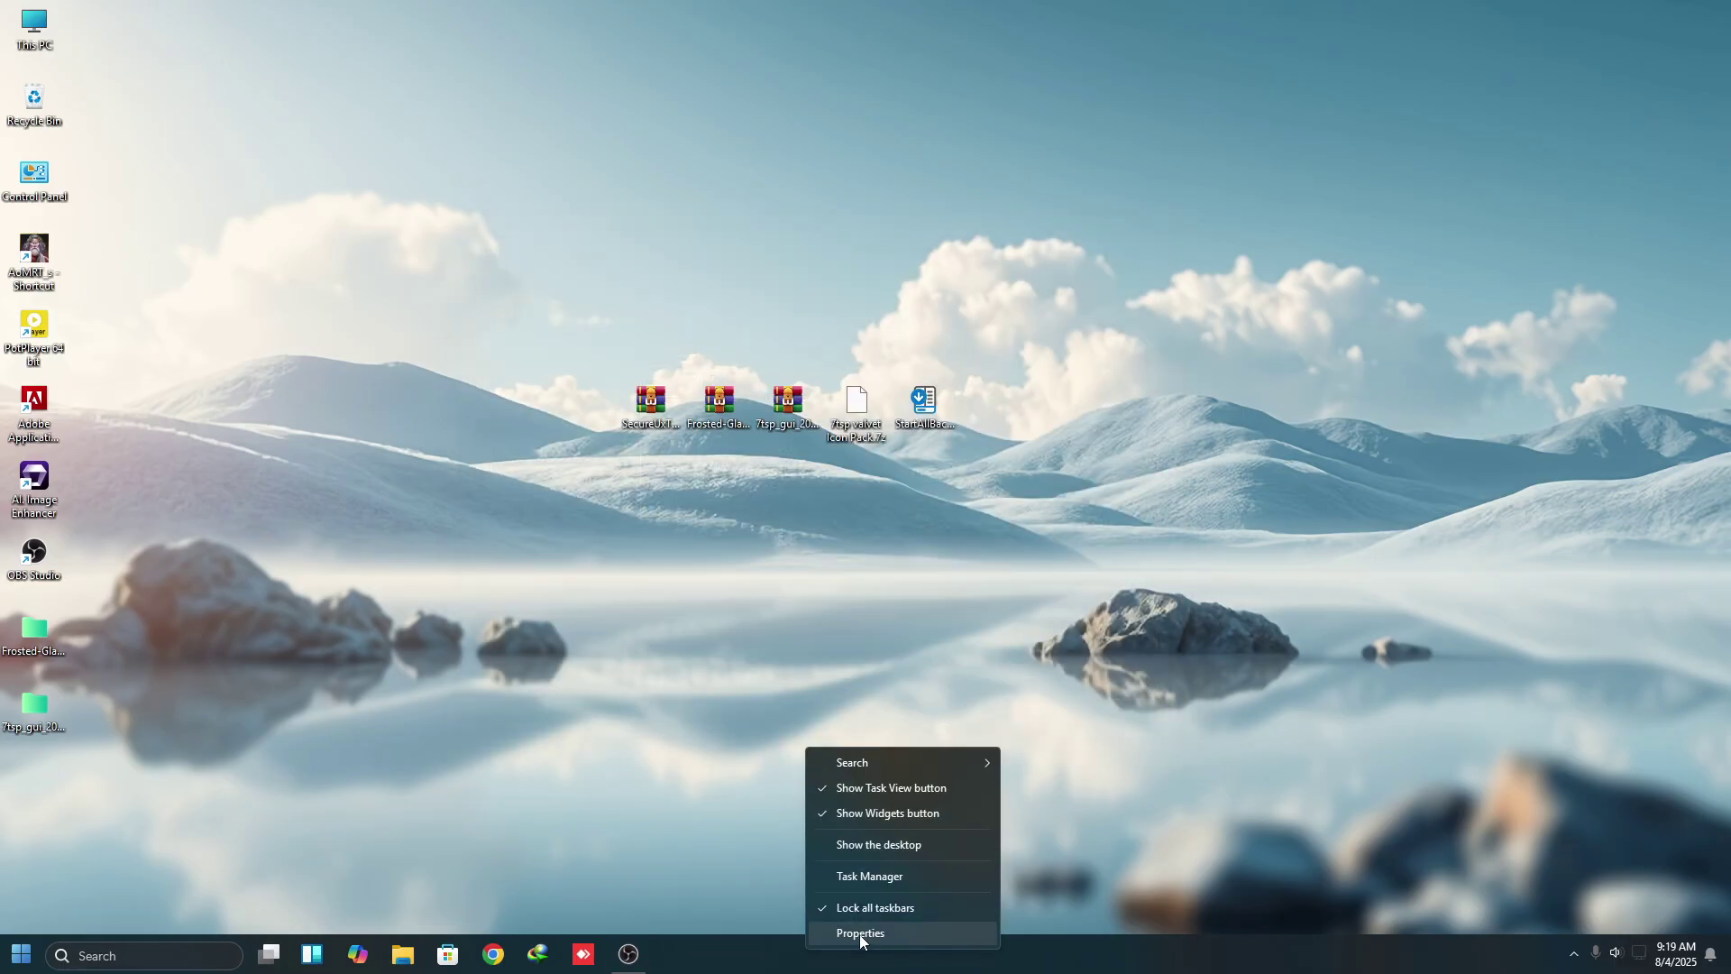
left_click(853, 934)
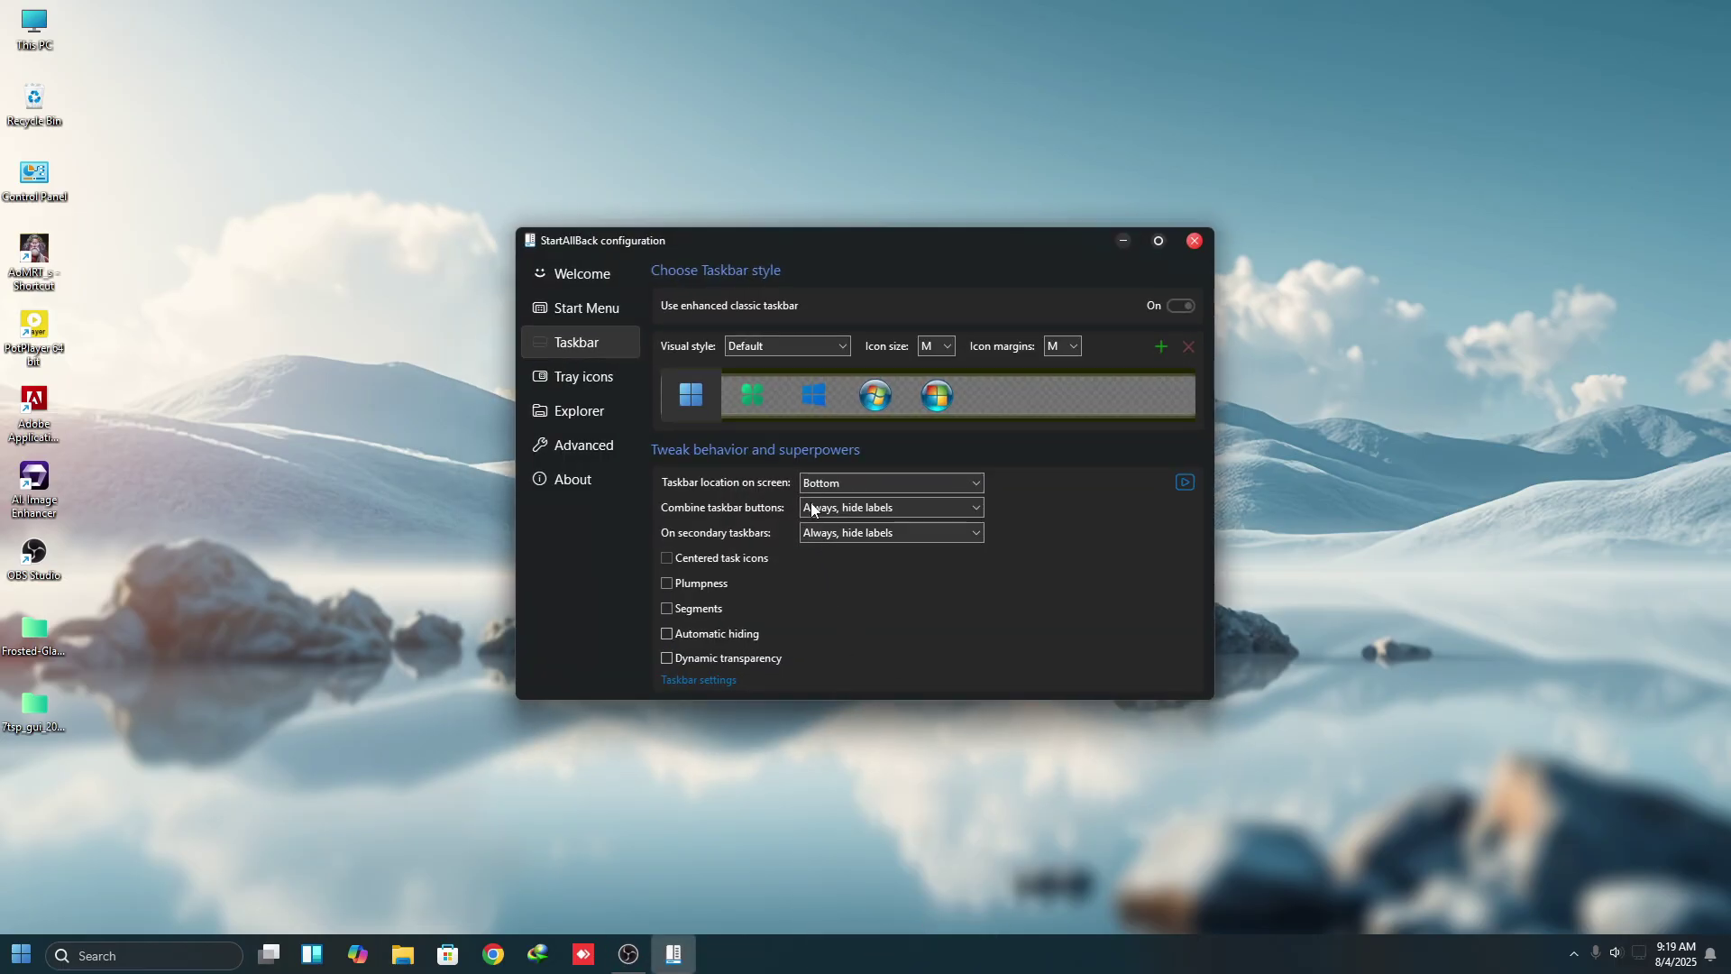
left_click(1179, 305)
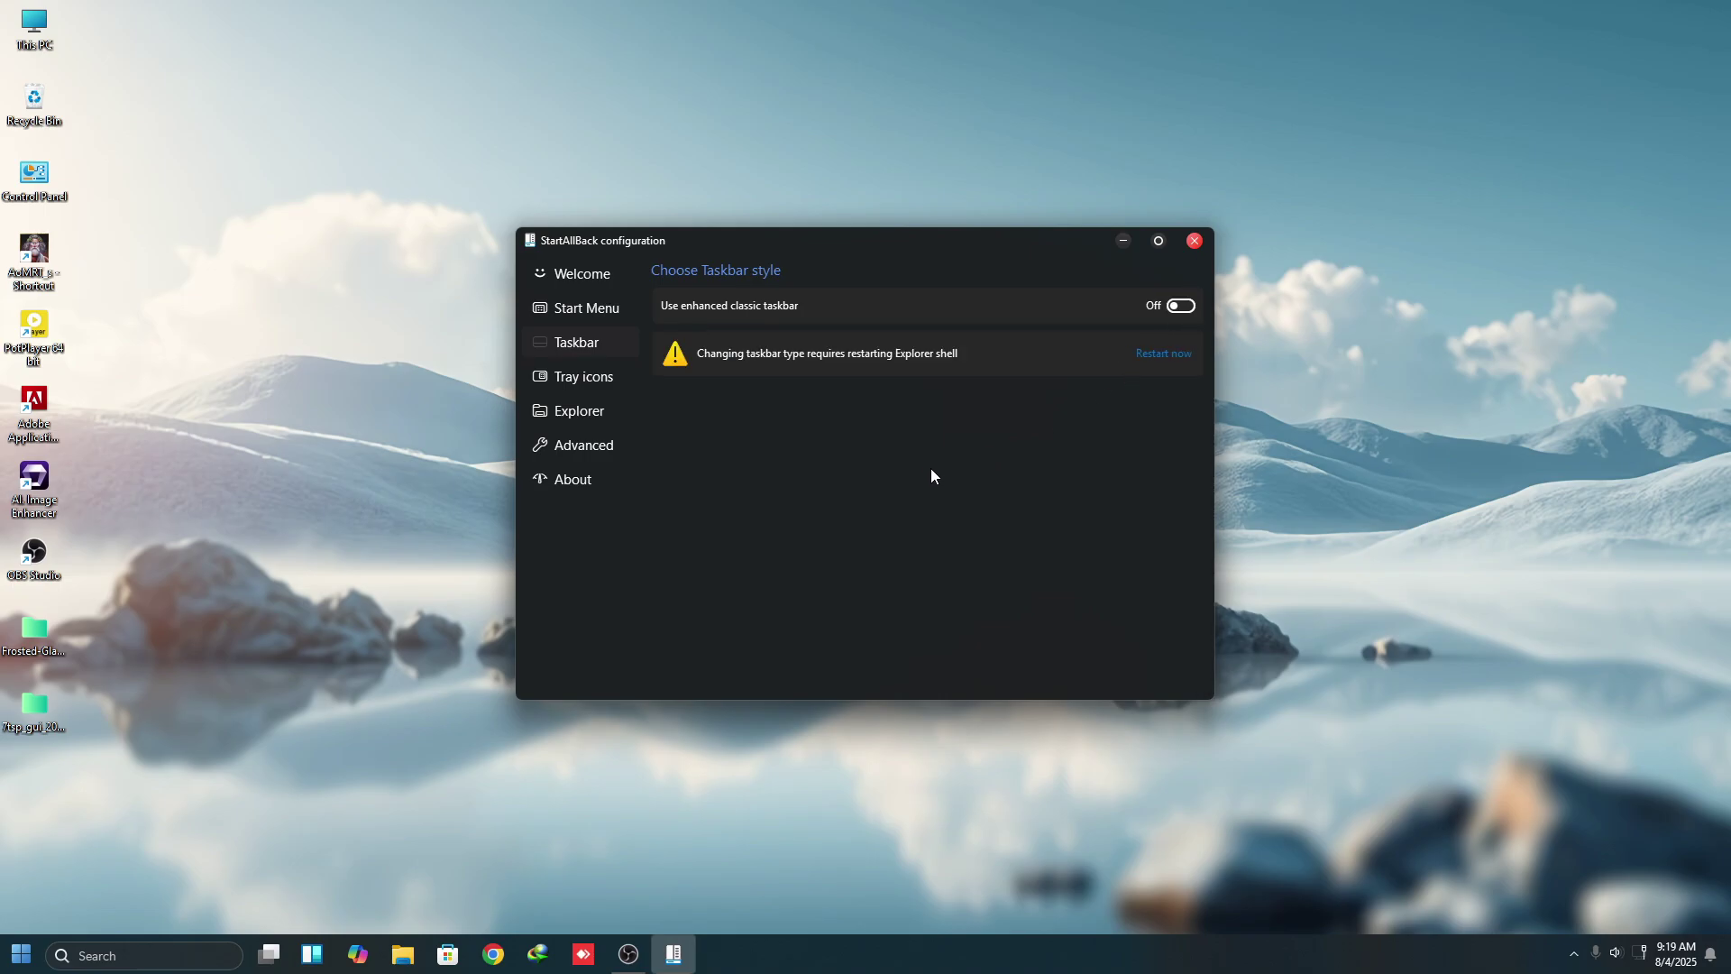
left_click(1172, 354)
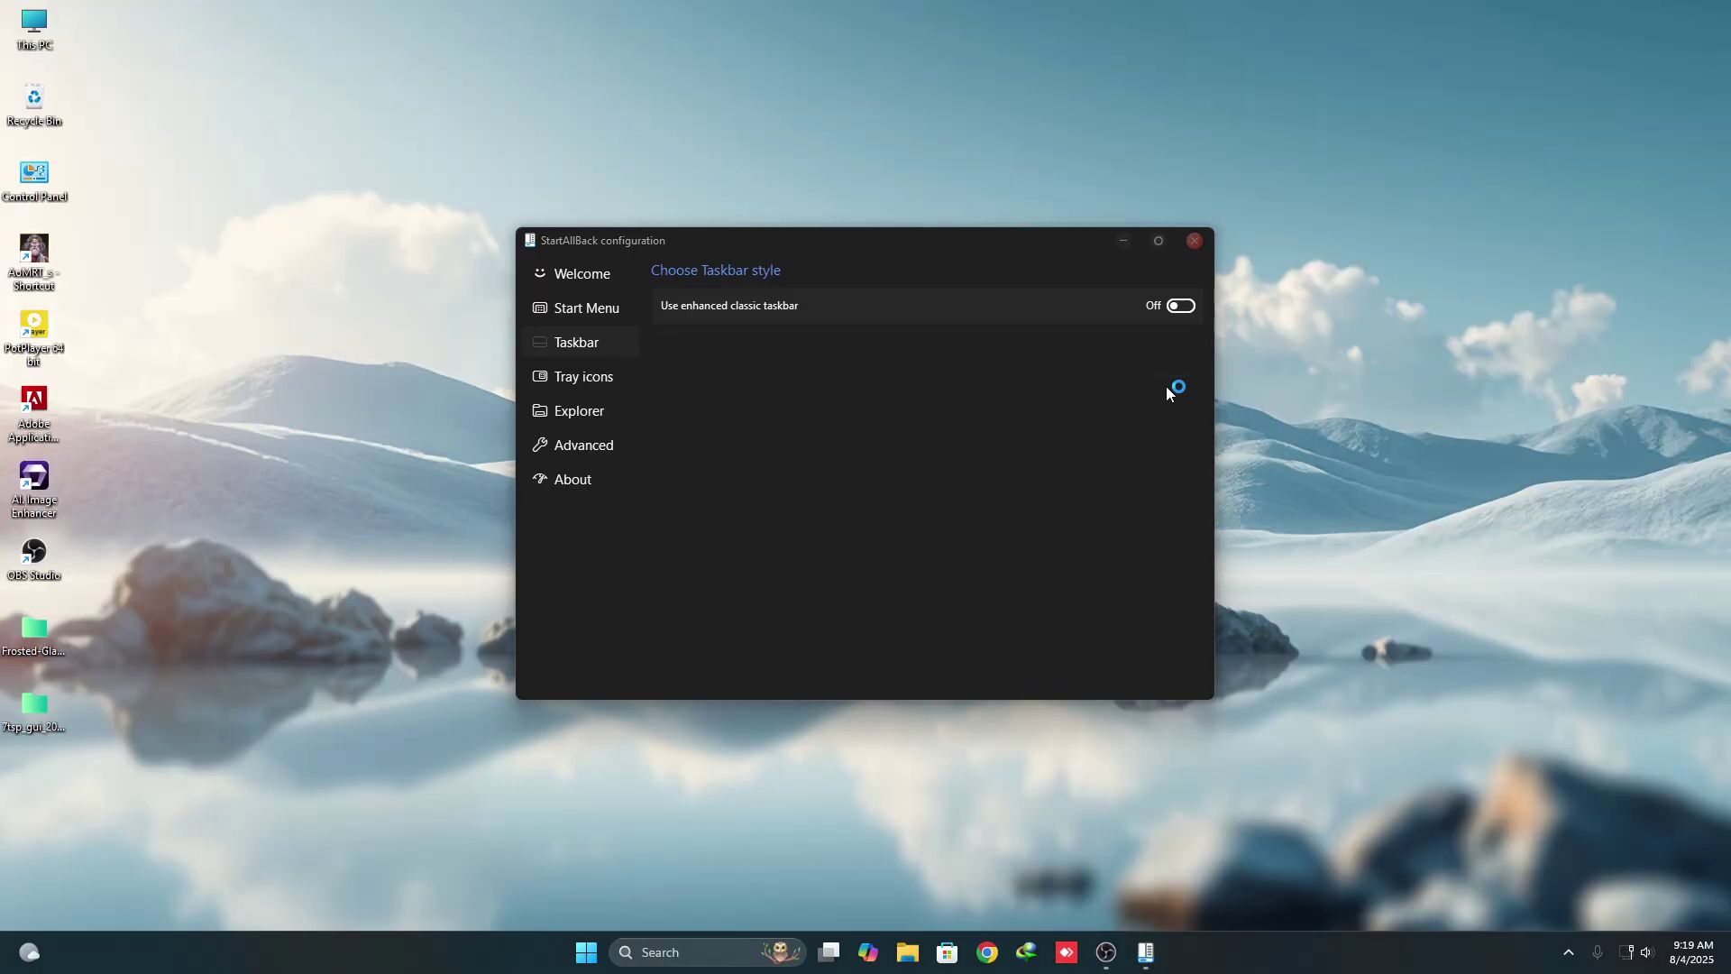
Disable the enhanced classic Start menu and choose the Win7 Command Bar Explorer style
left_click(577, 311)
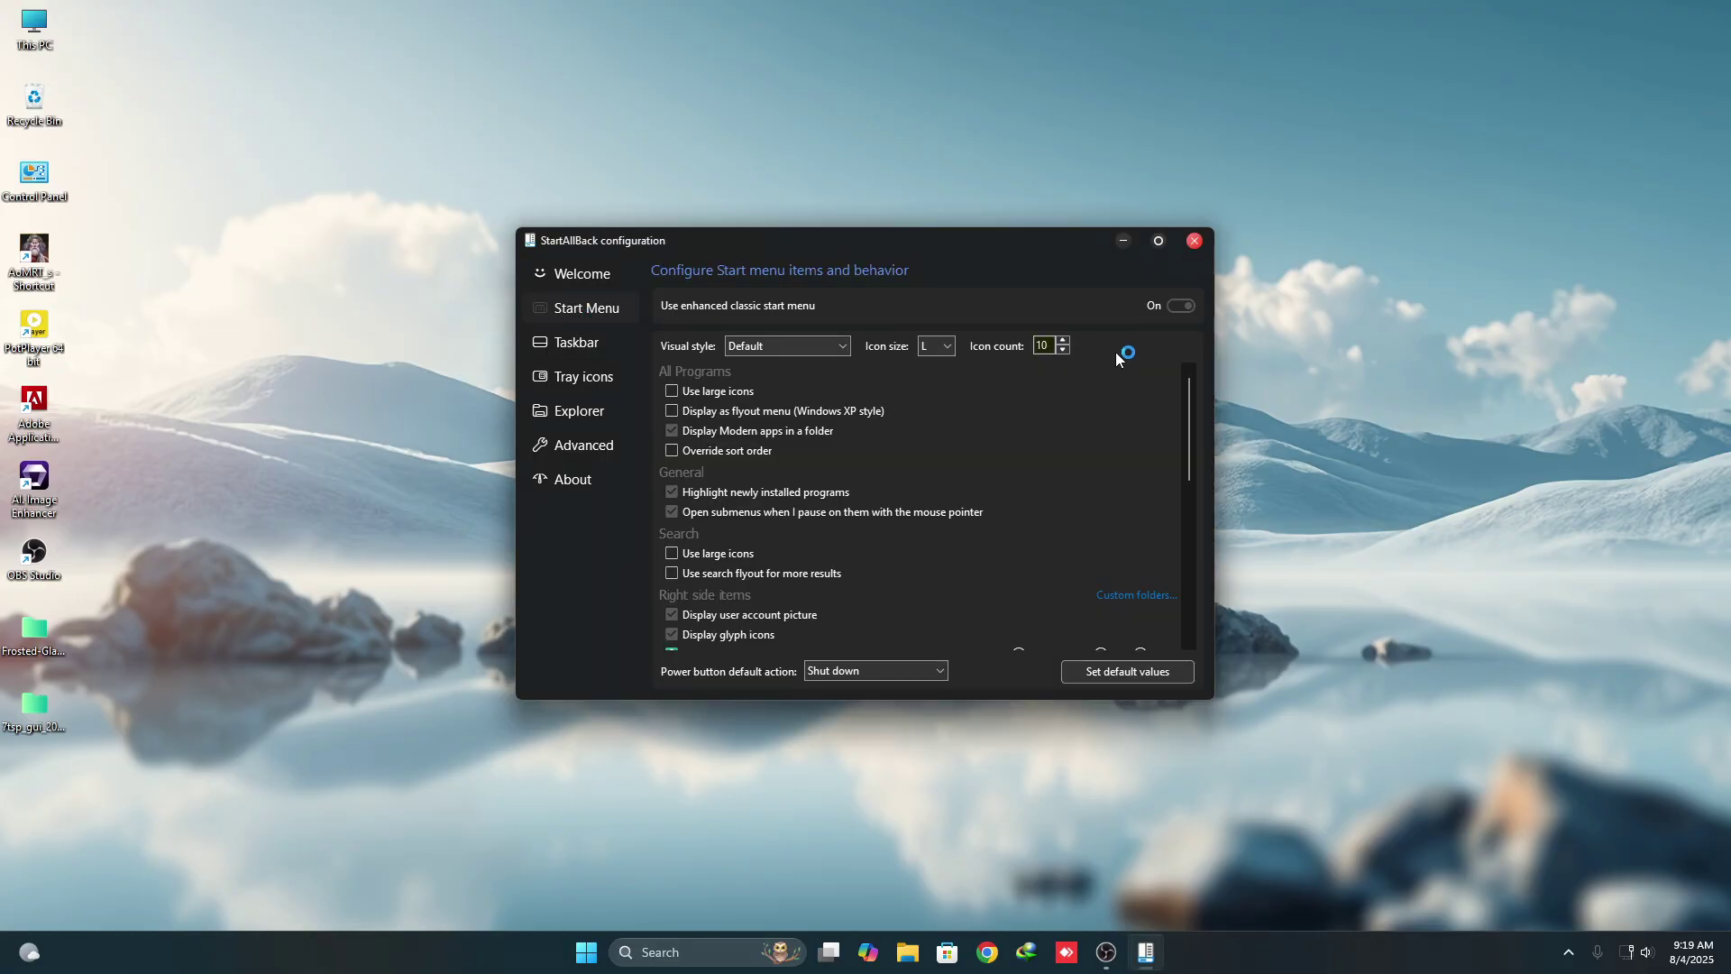
left_click(1182, 307)
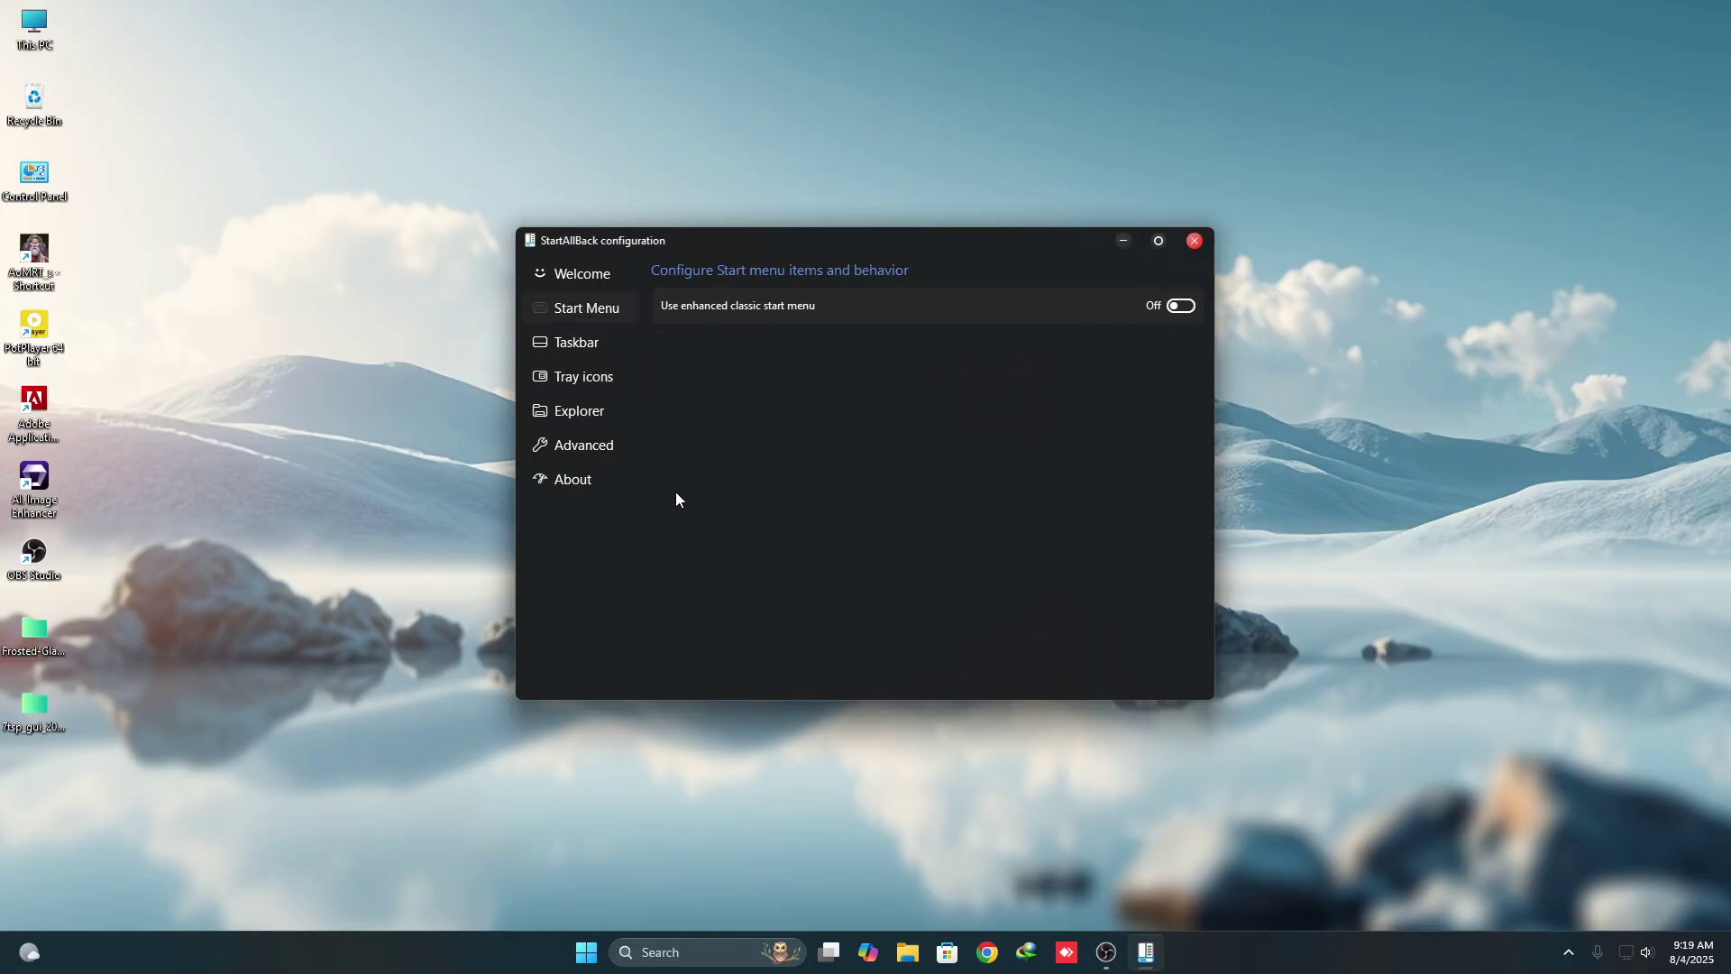
left_click(572, 413)
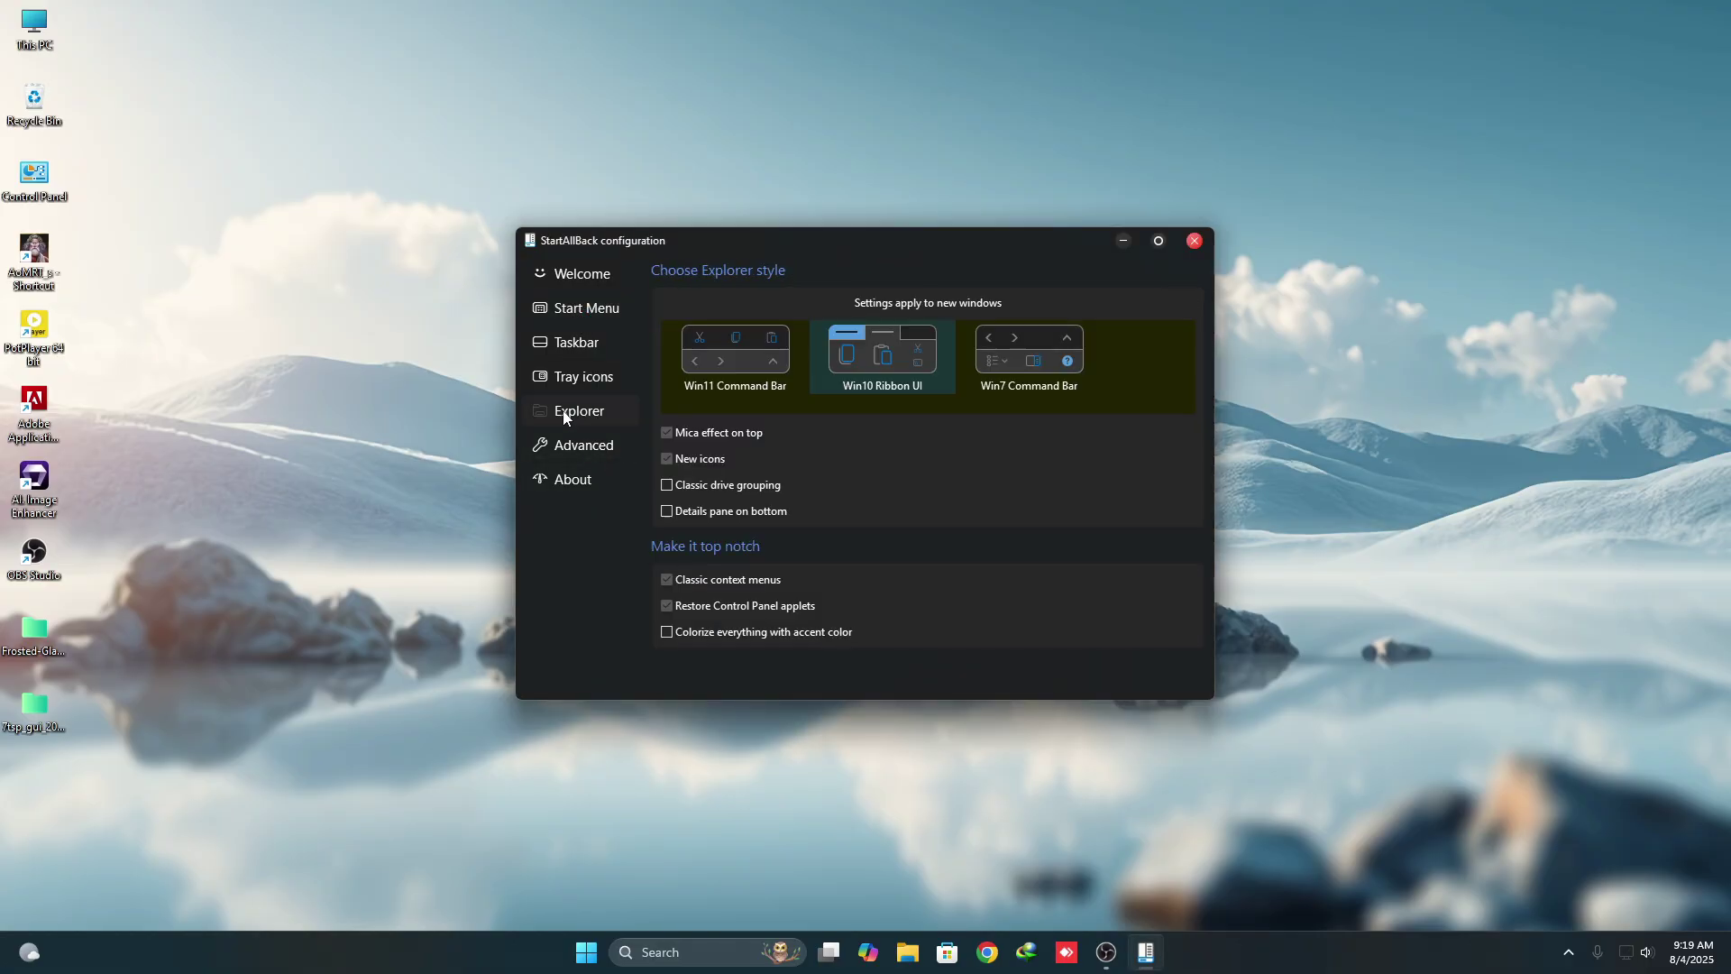
left_click(1037, 377)
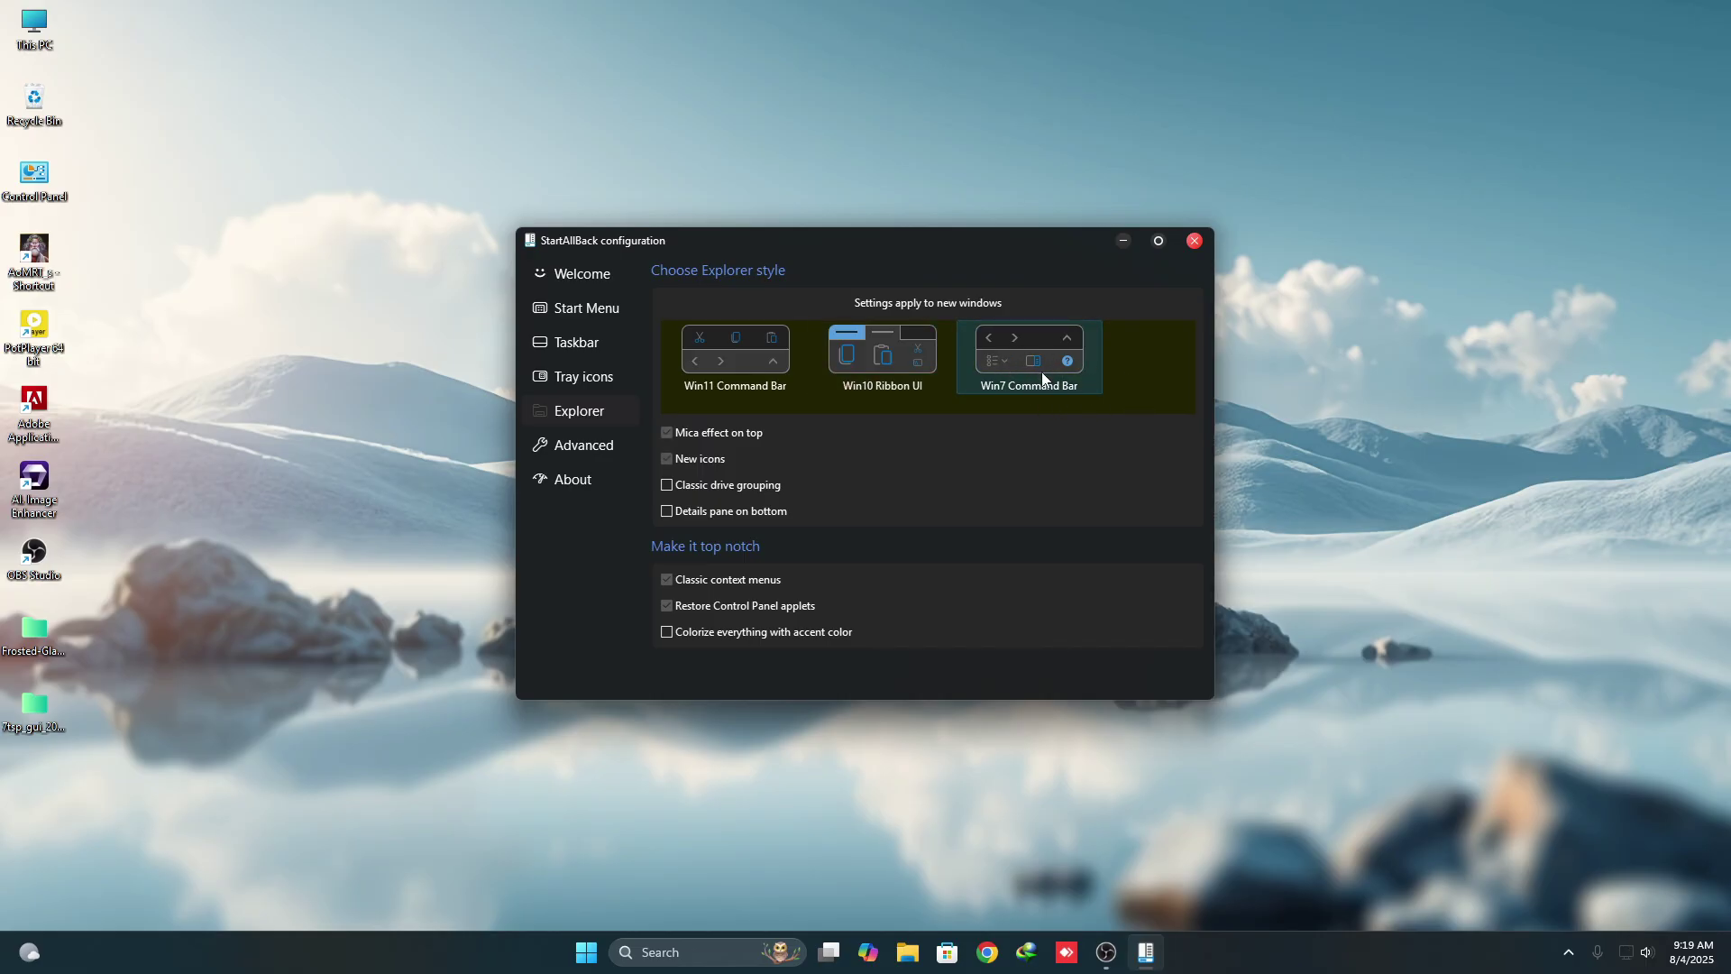
left_click(1193, 241)
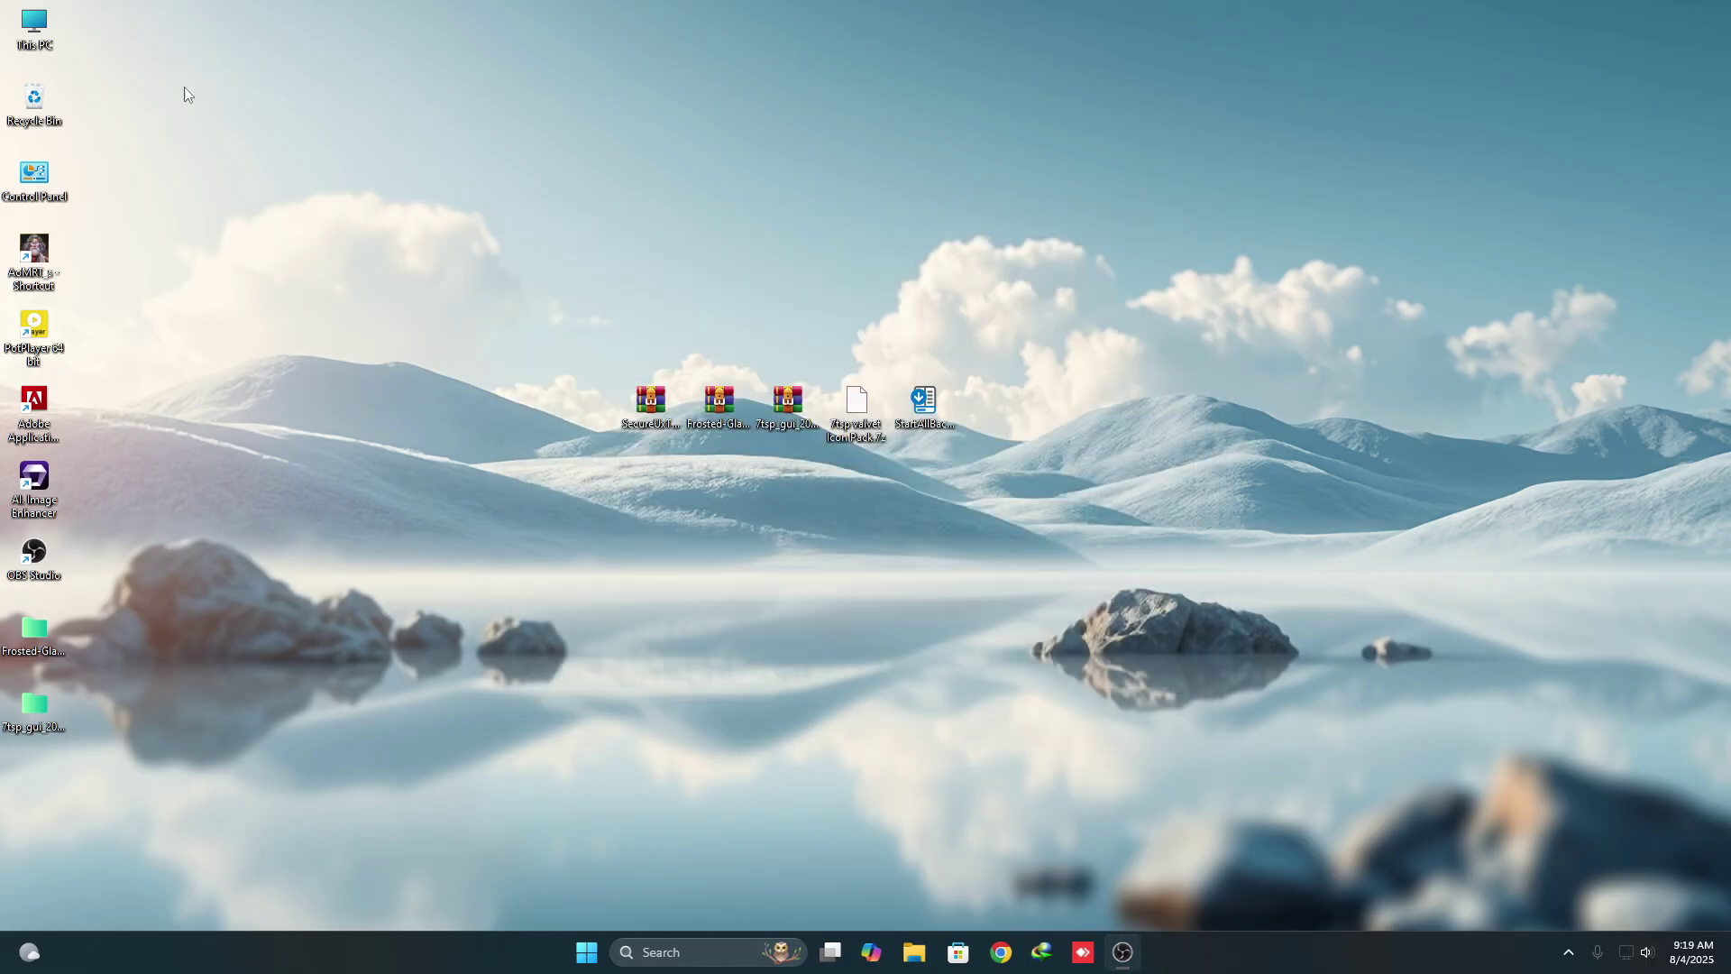
Cut the Release x64 folder from the desktop, with This PC open alongside
double_click(35, 27)
mouse_move(871, 183)
left_mouse_down()
mouse_move(842, 181)
mouse_move(927, 215)
mouse_move(879, 174)
left_mouse_up()
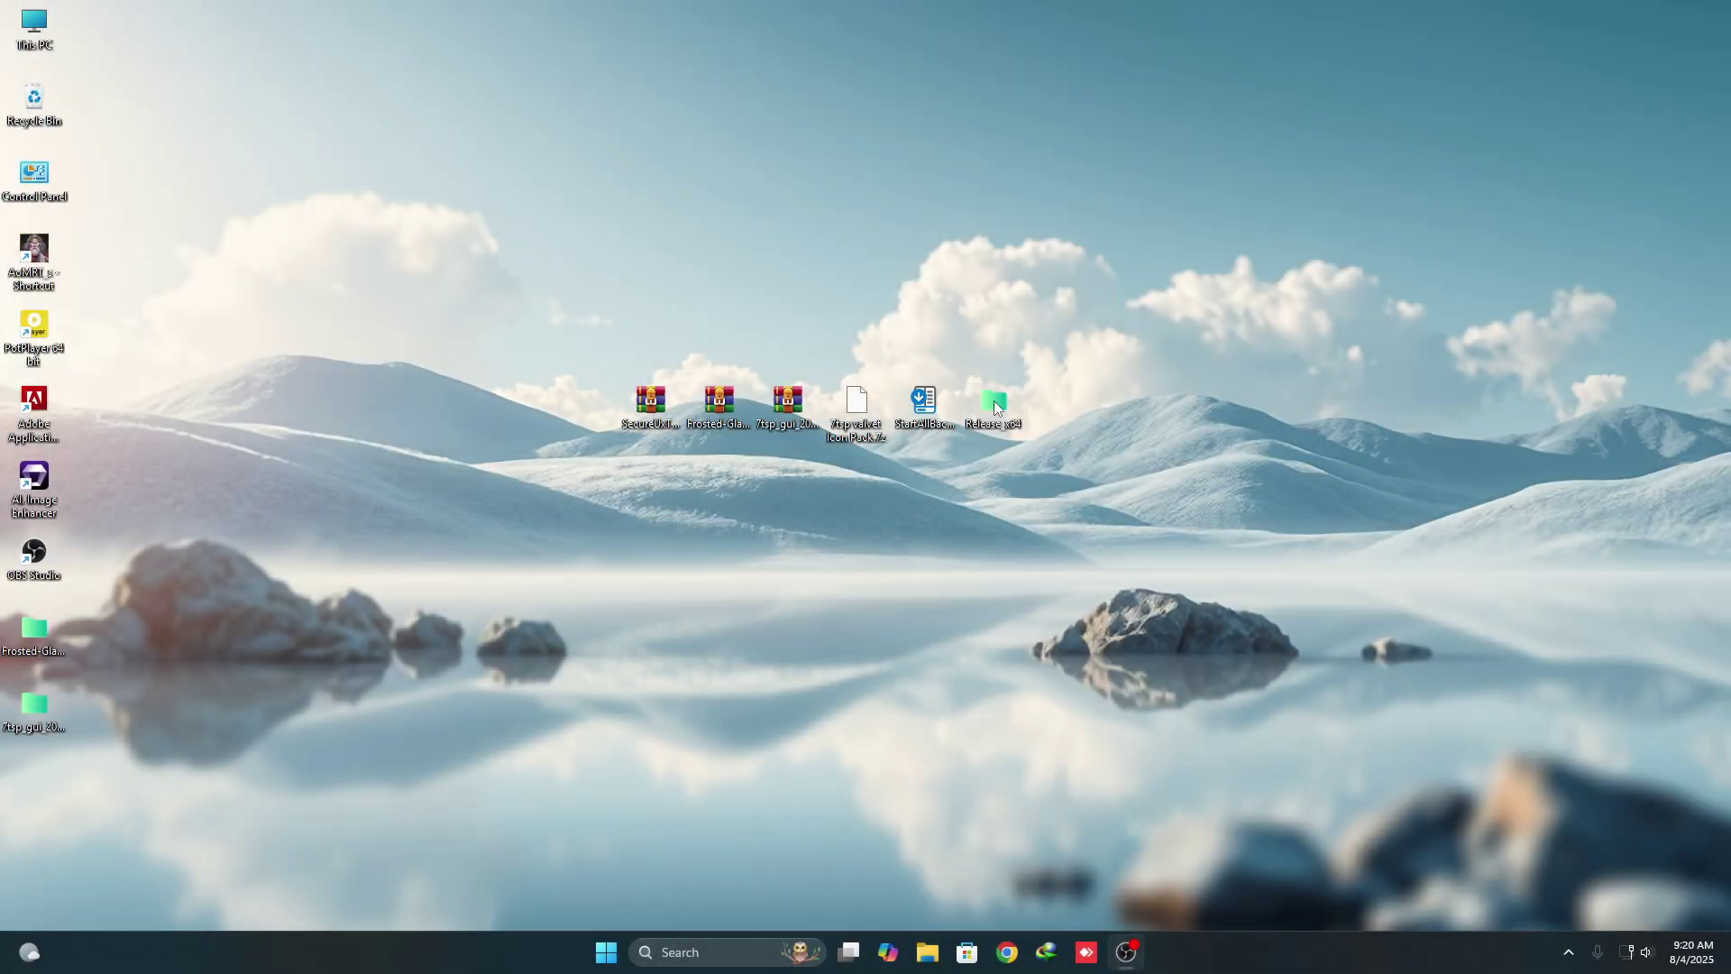
double_click(994, 400)
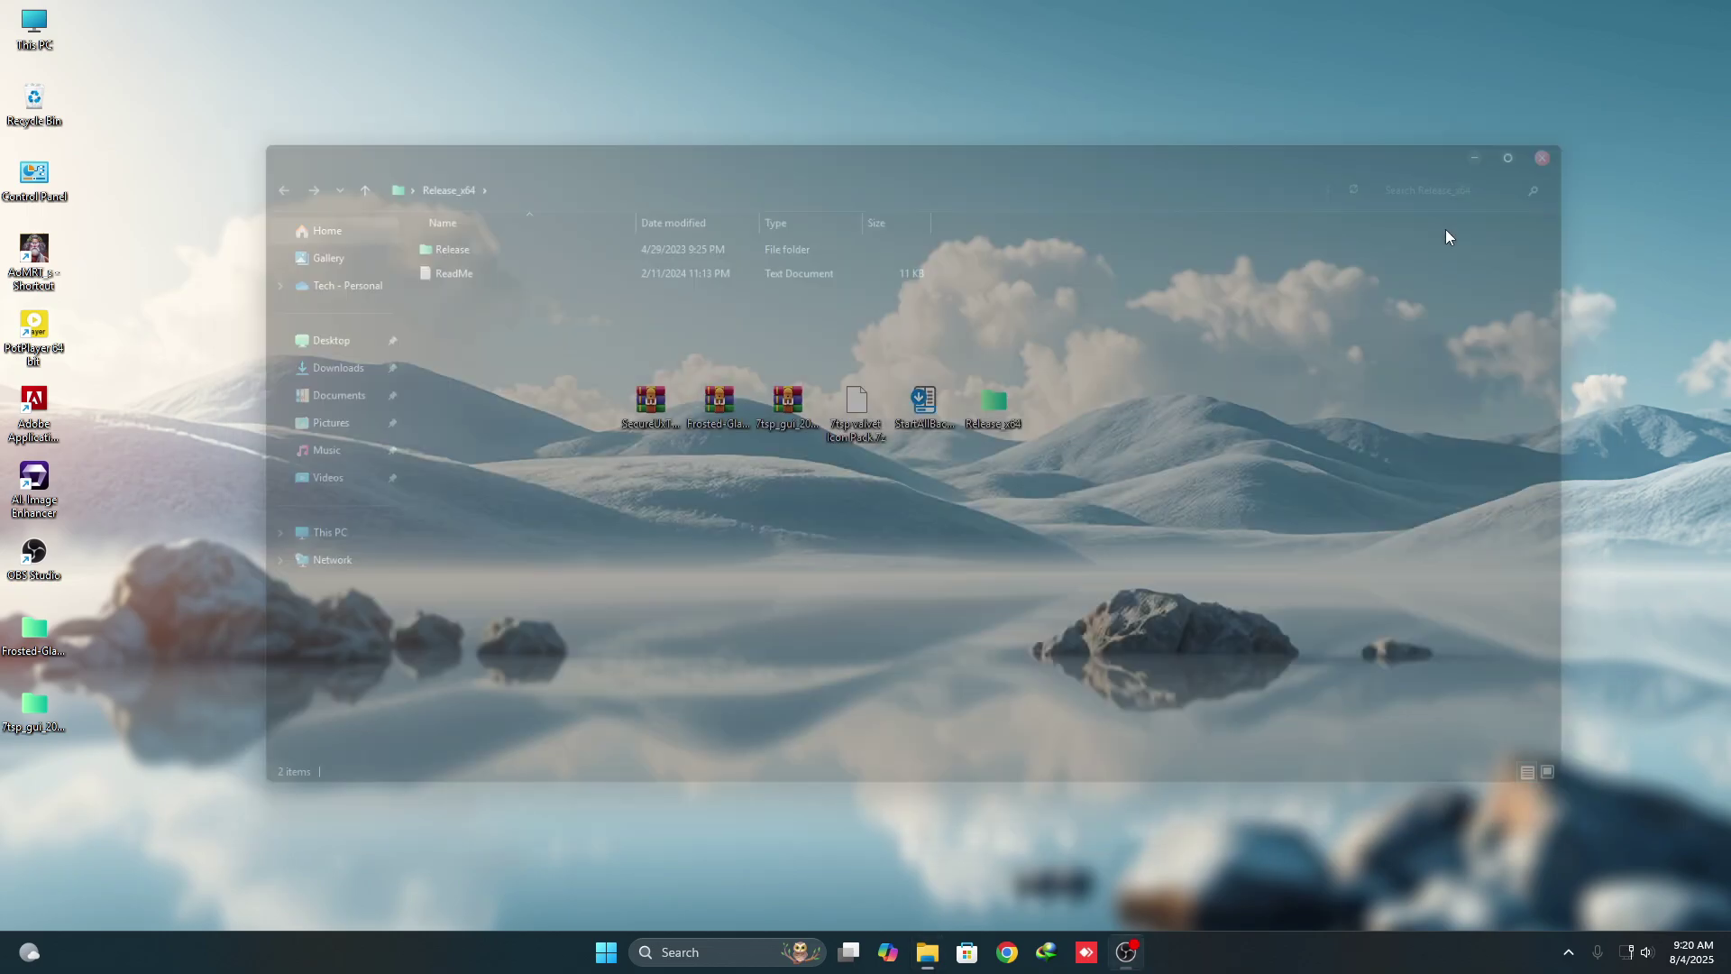
right_click(1014, 396)
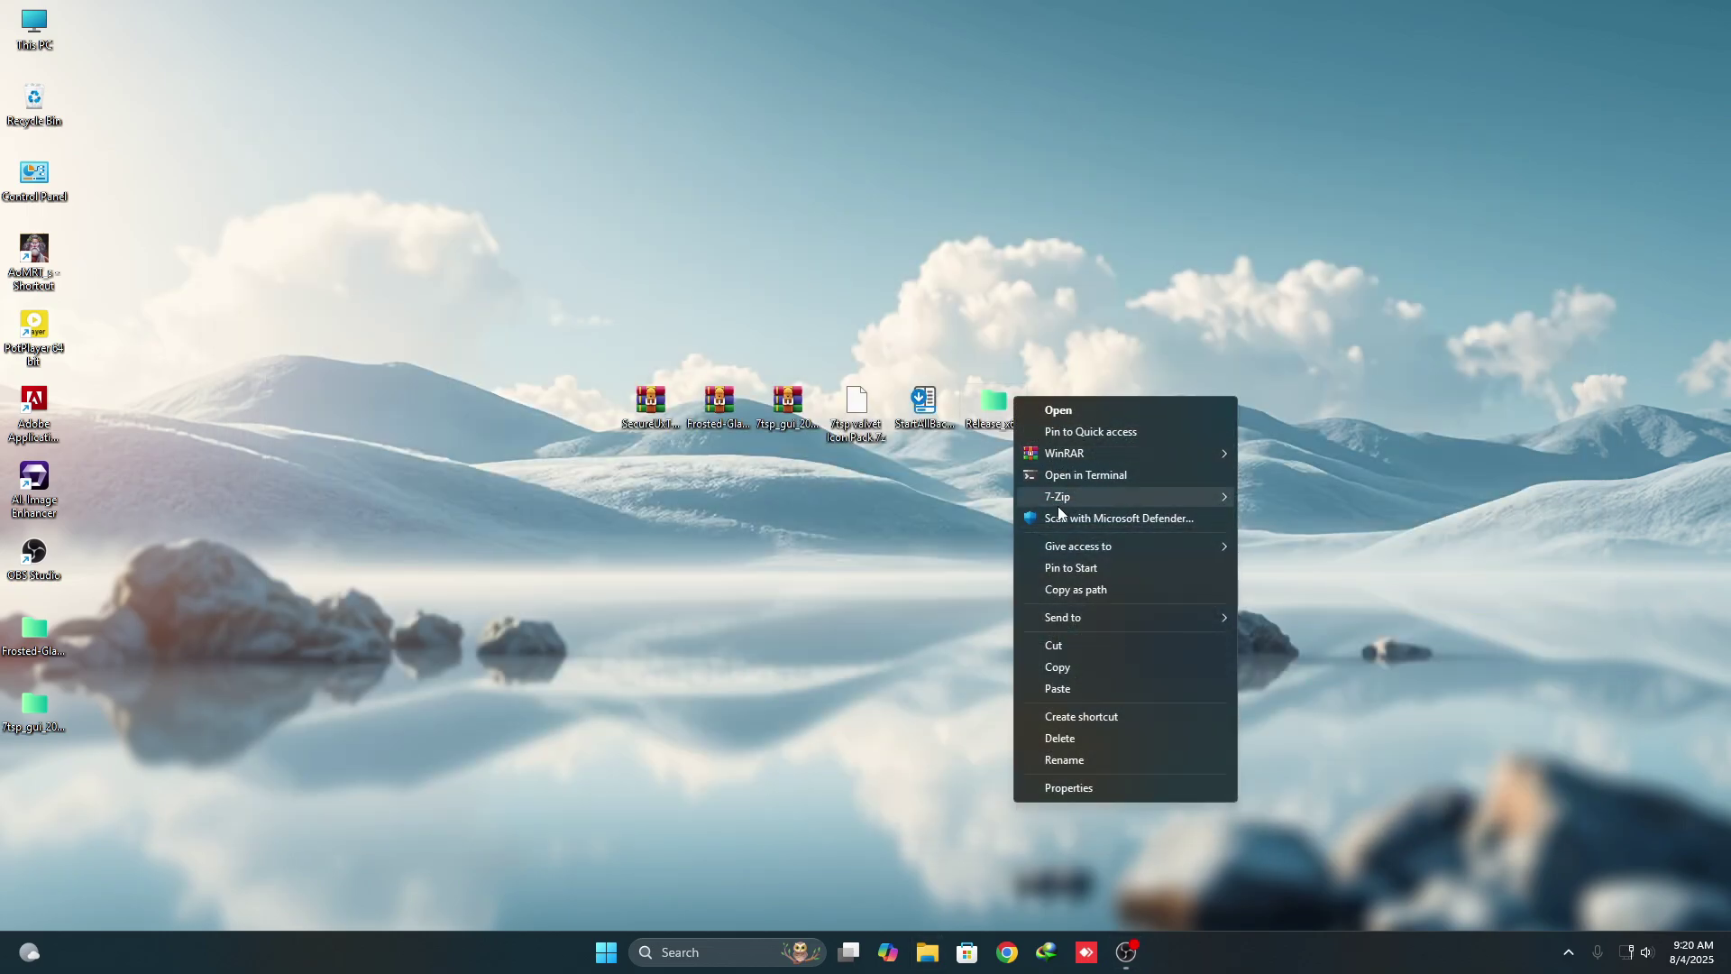
left_click(1059, 646)
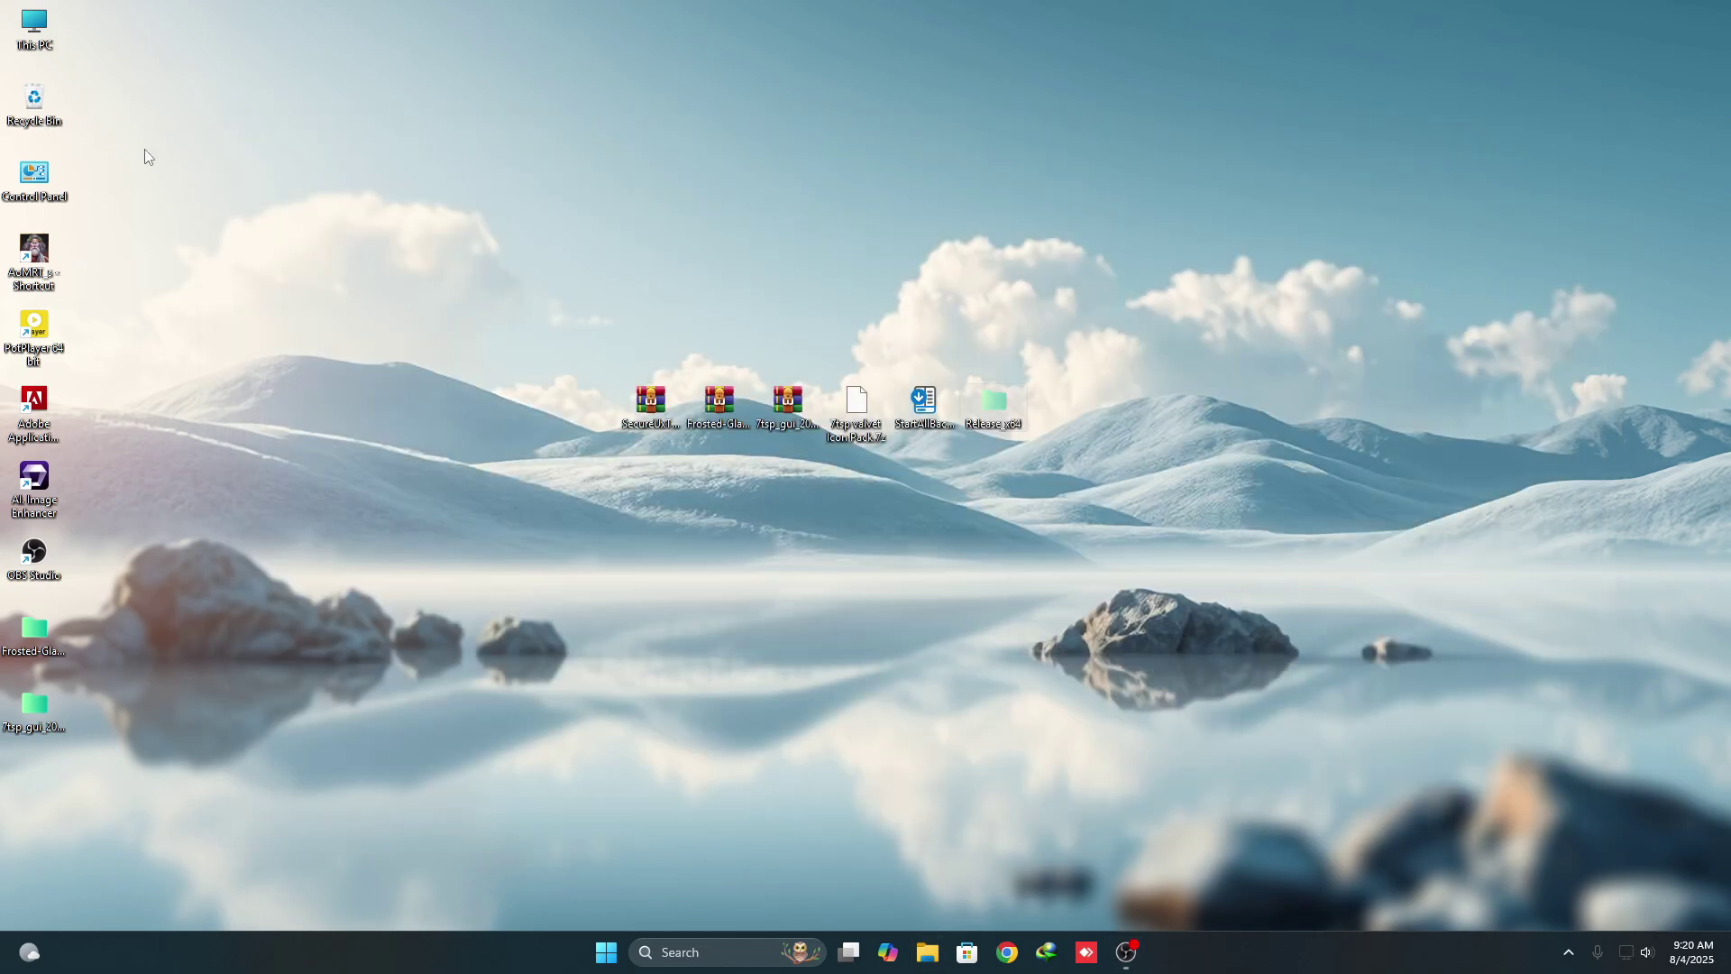
Paste the Release x64 folder into Local Disk (C:)
double_click(61, 36)
double_click(528, 240)
right_click(1086, 478)
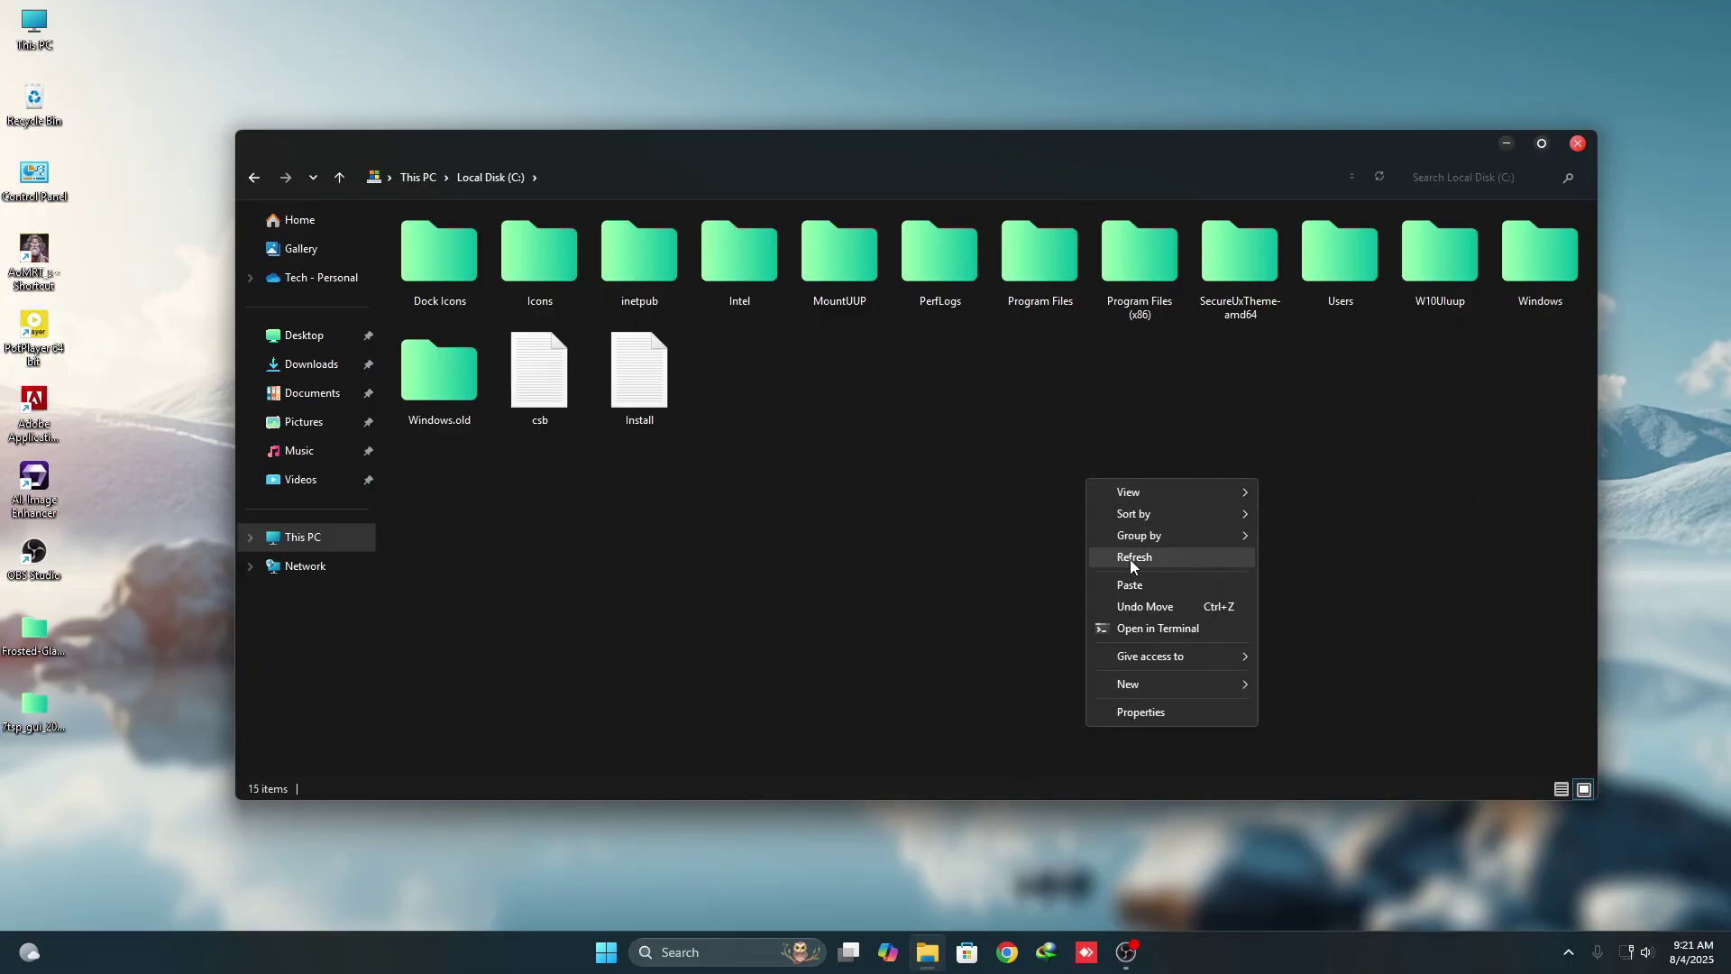
left_click(1132, 584)
Open Release_x64 > Release and bring up the context menu for the register script
double_click(750, 402)
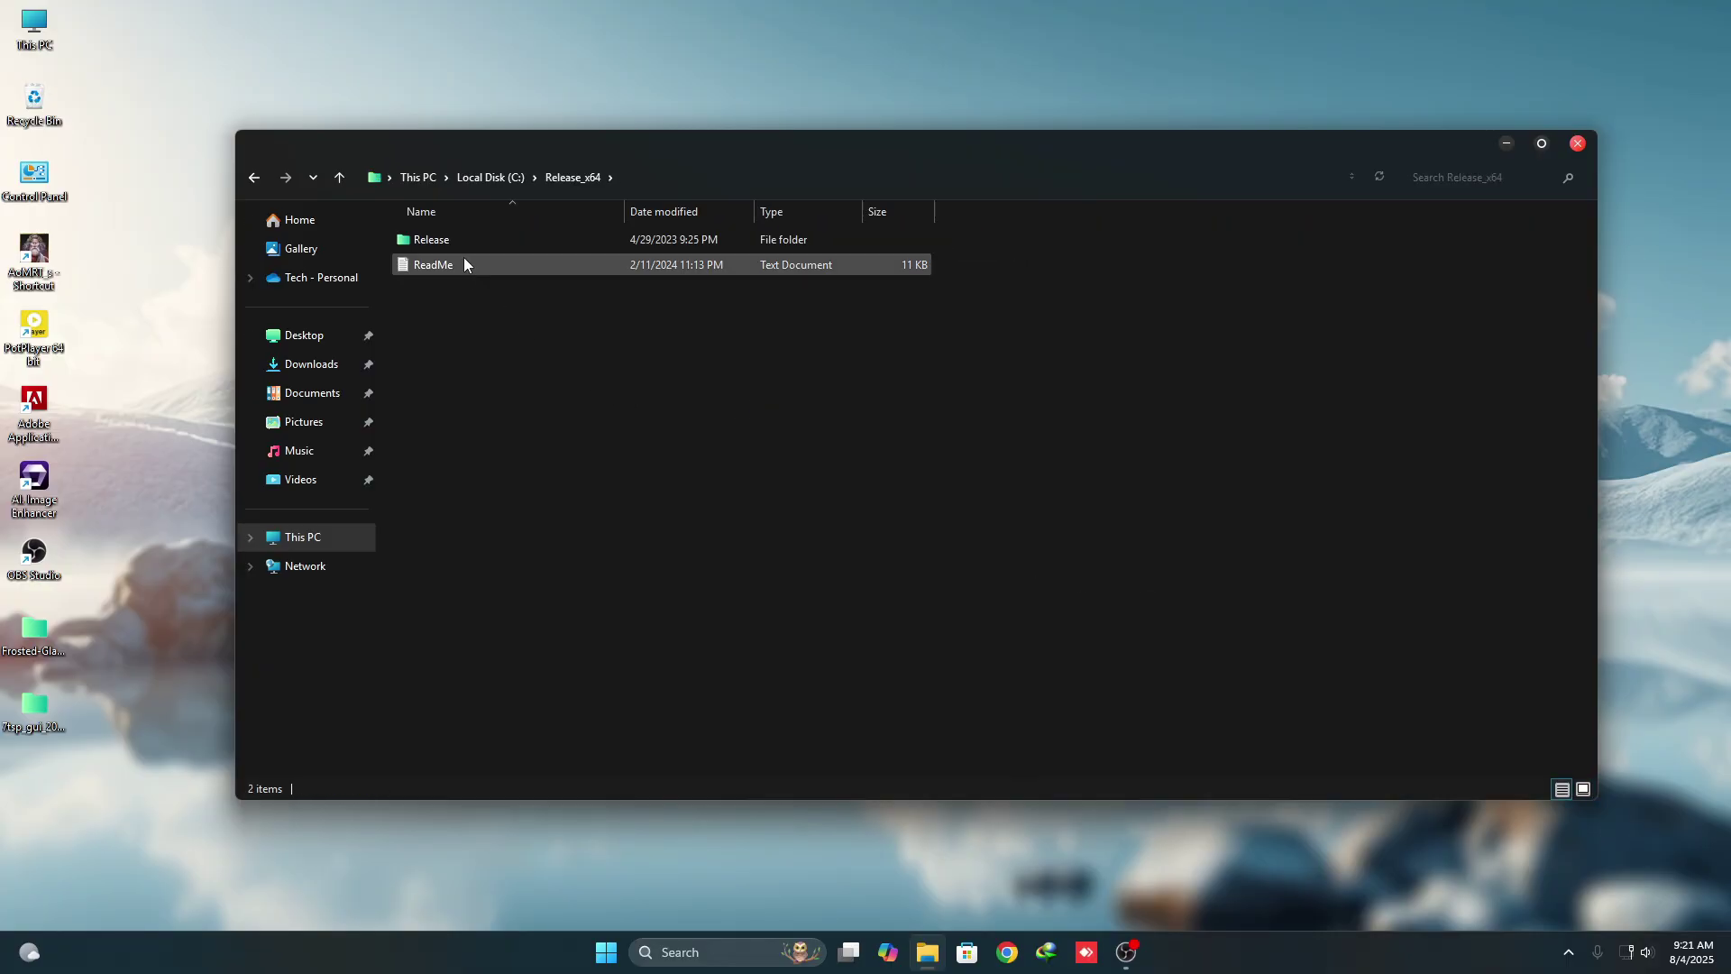
double_click(437, 238)
left_click(432, 292)
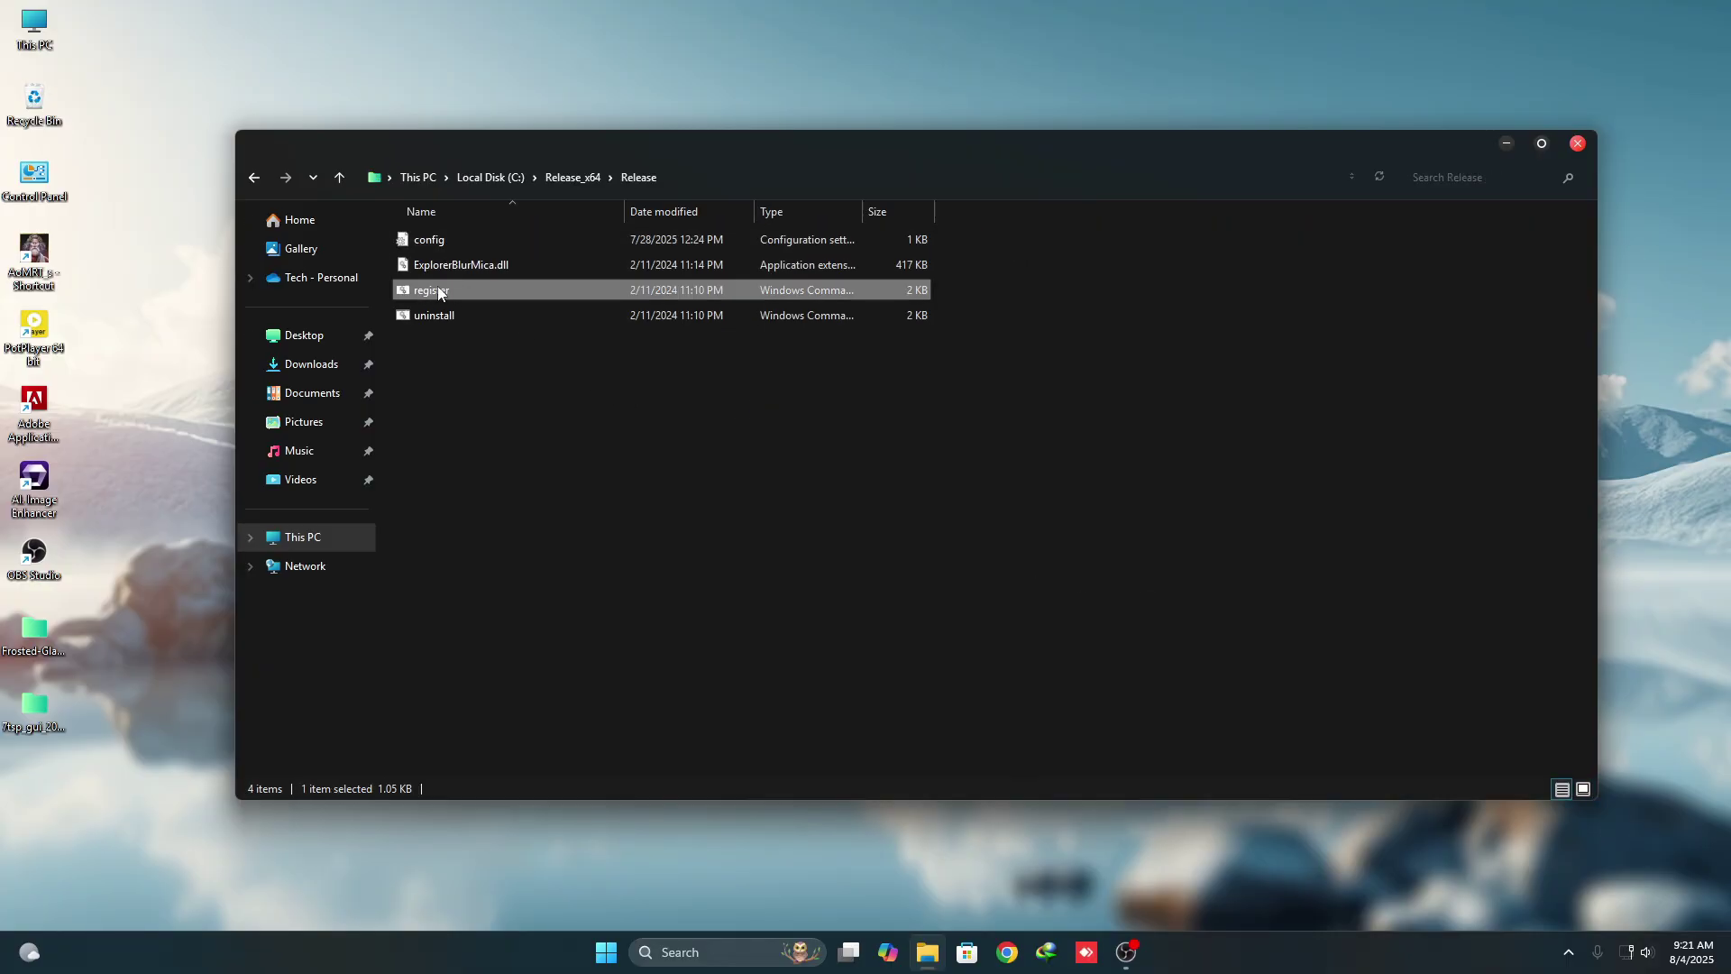
right_click(430, 289)
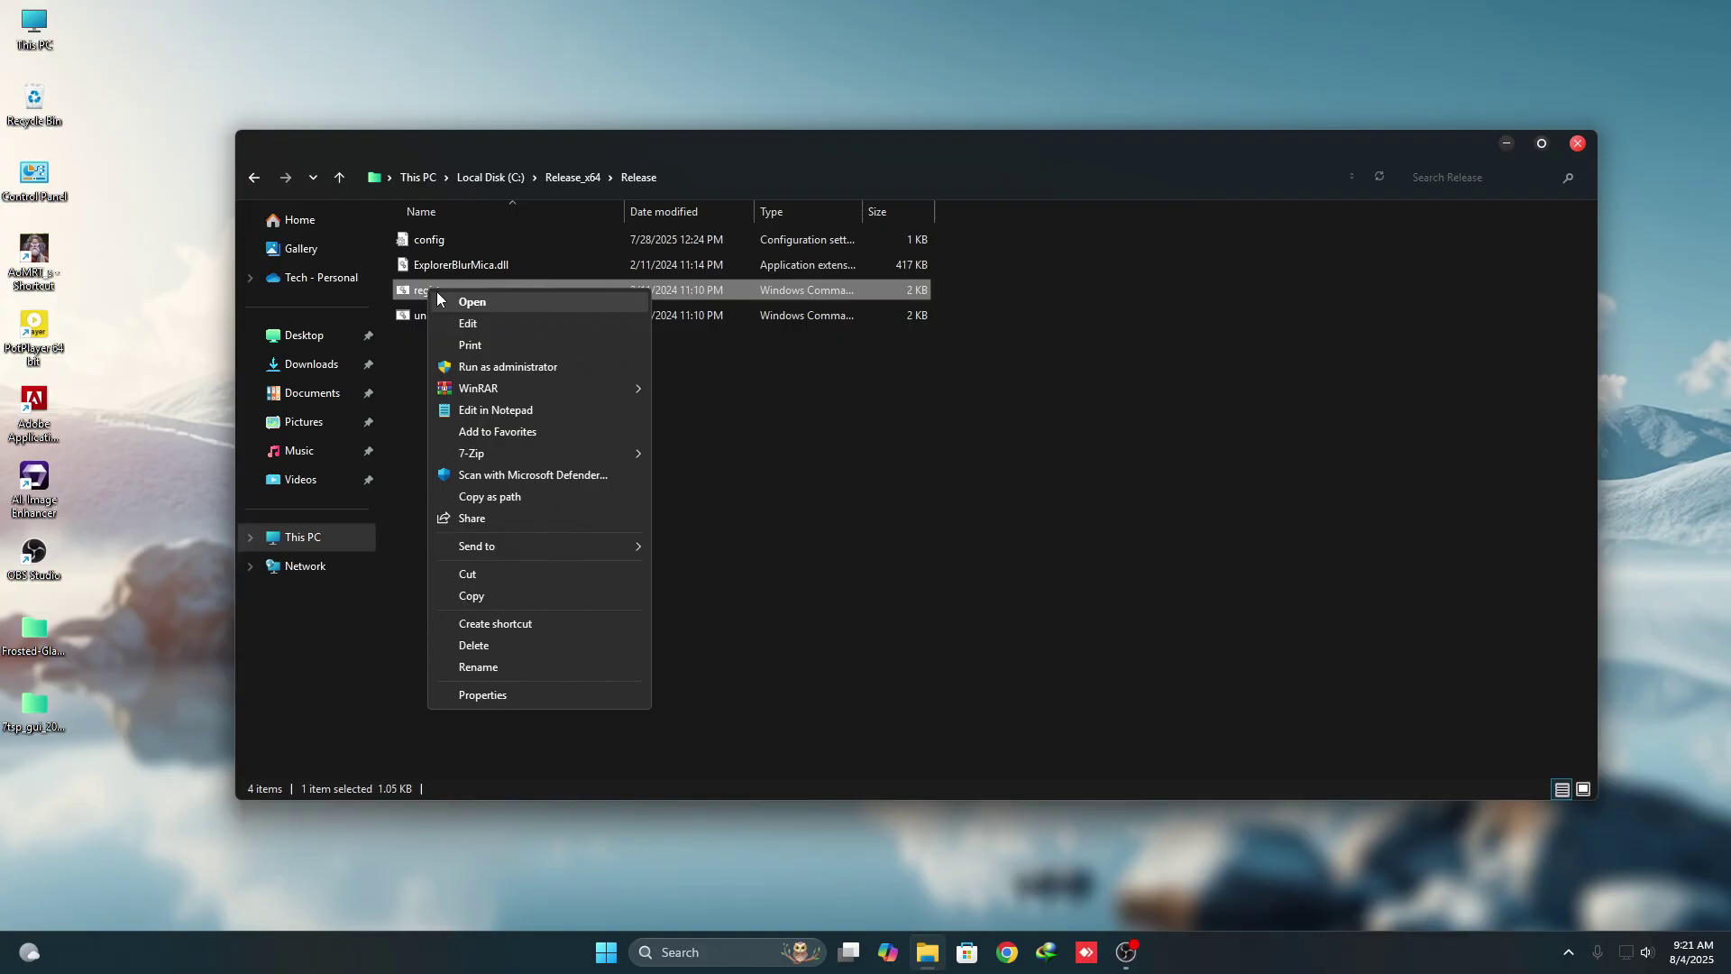
Run the register script as administrator, approve UAC and confirm the RegSvr32 success message
left_click(491, 370)
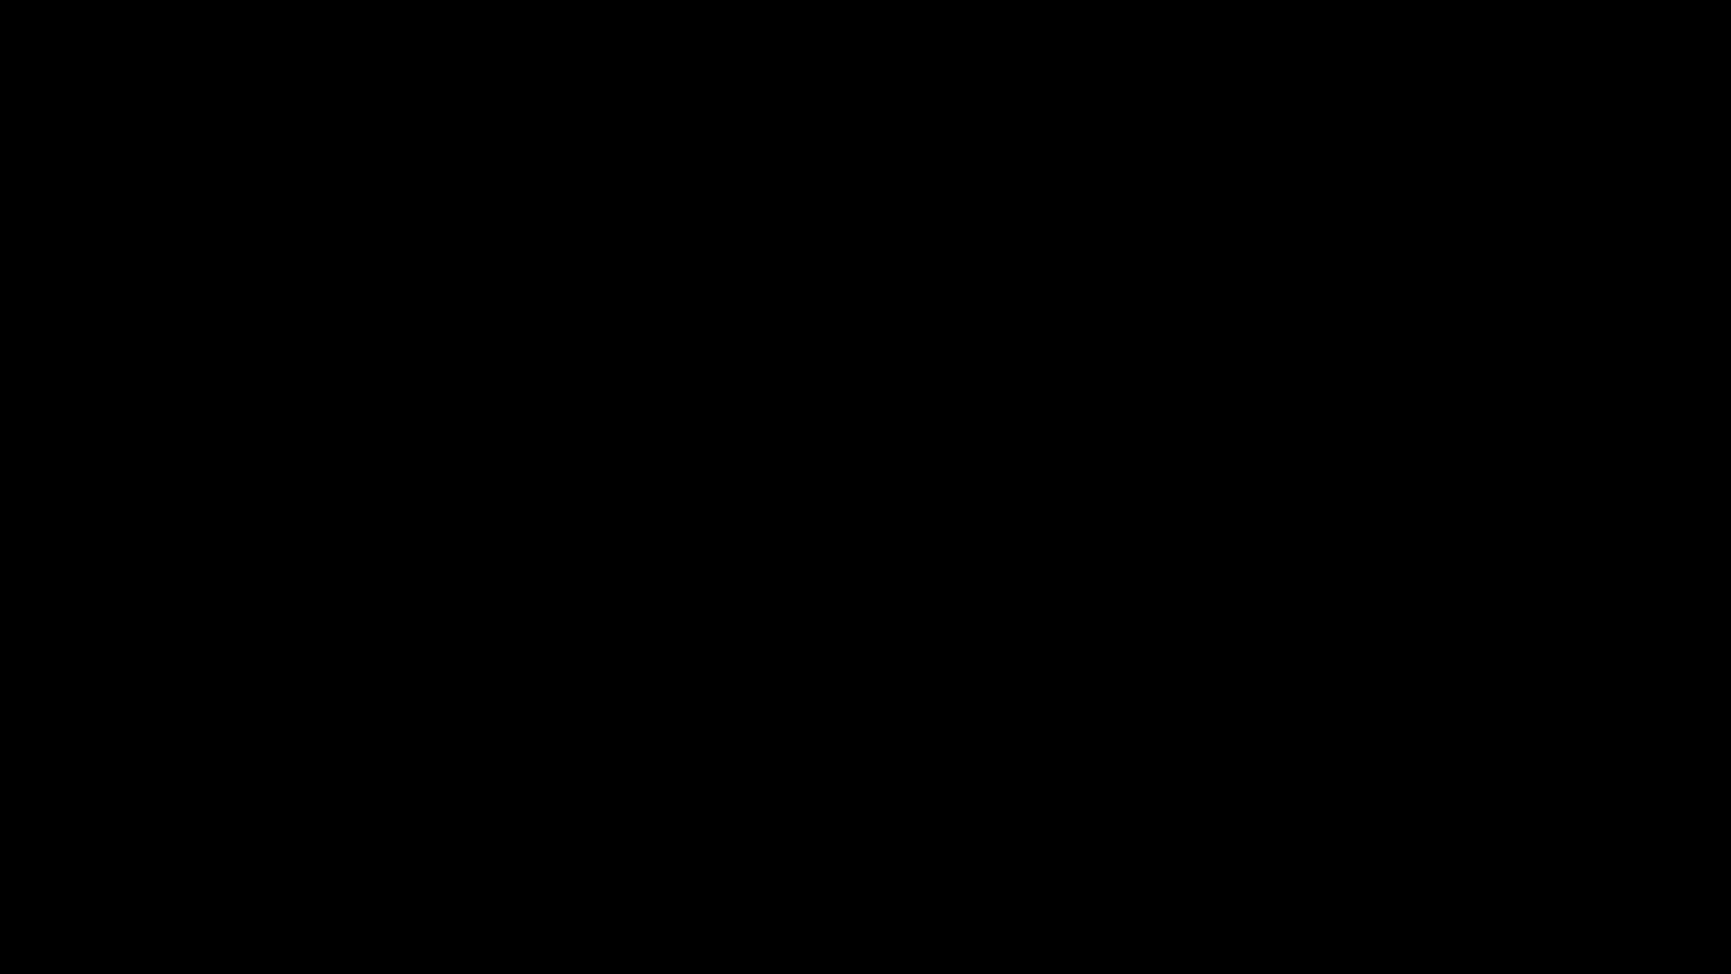
left_click(1024, 586)
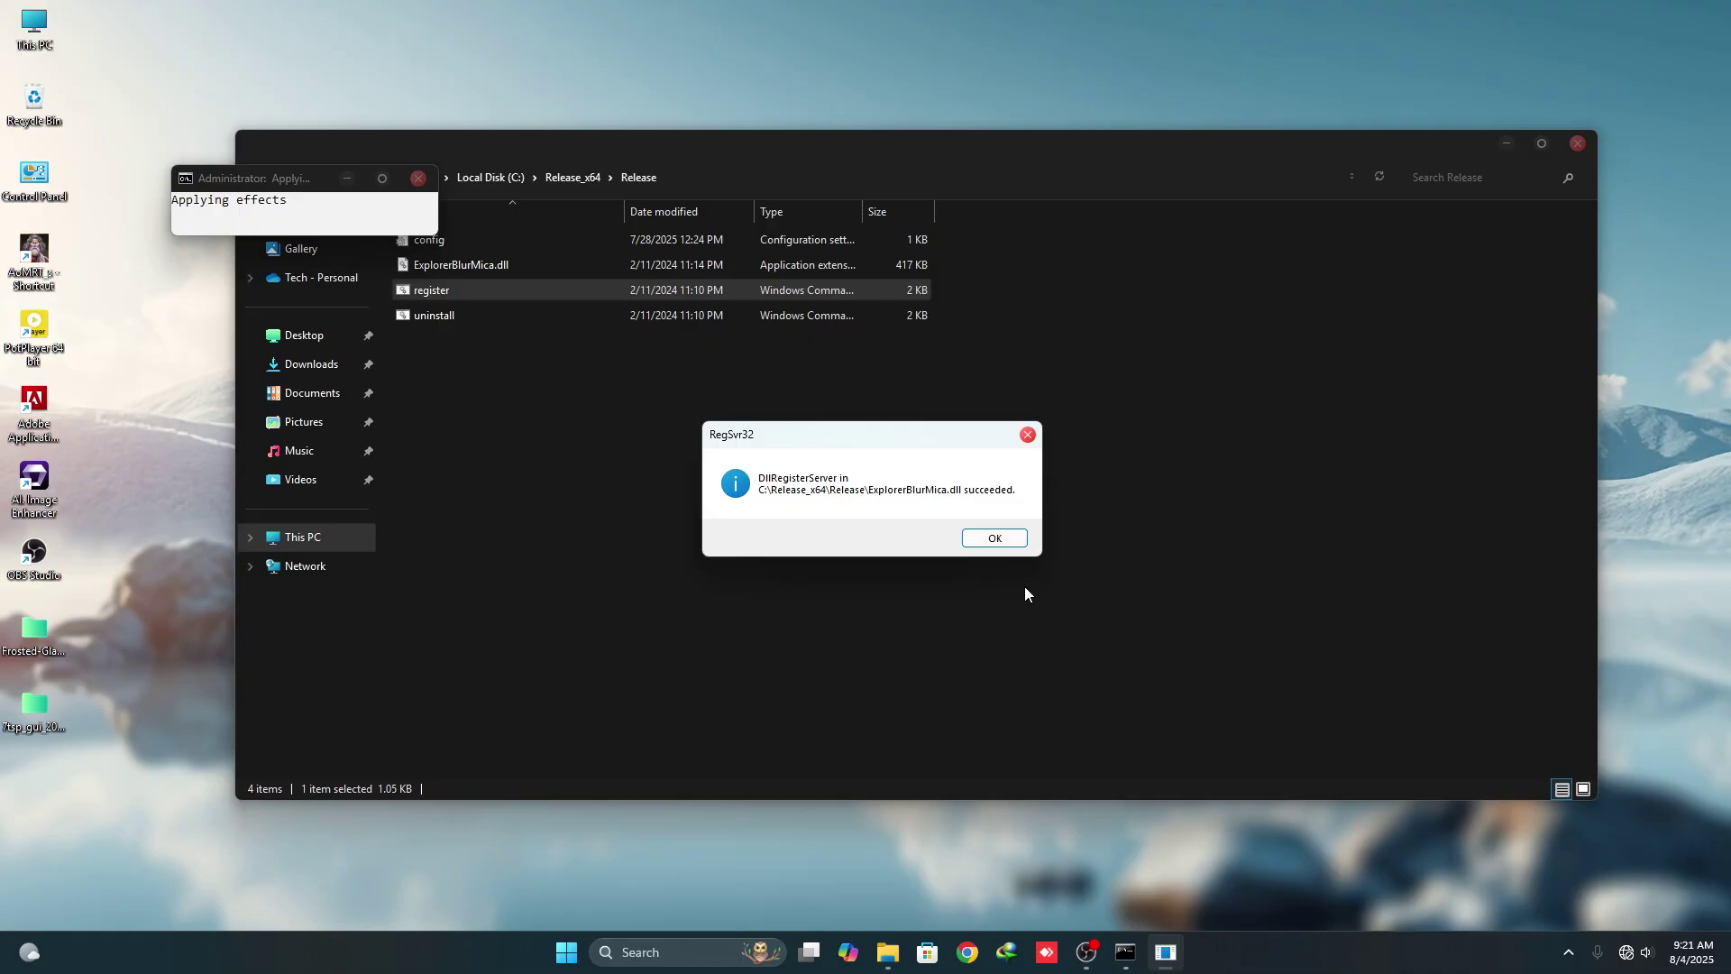
left_click(992, 537)
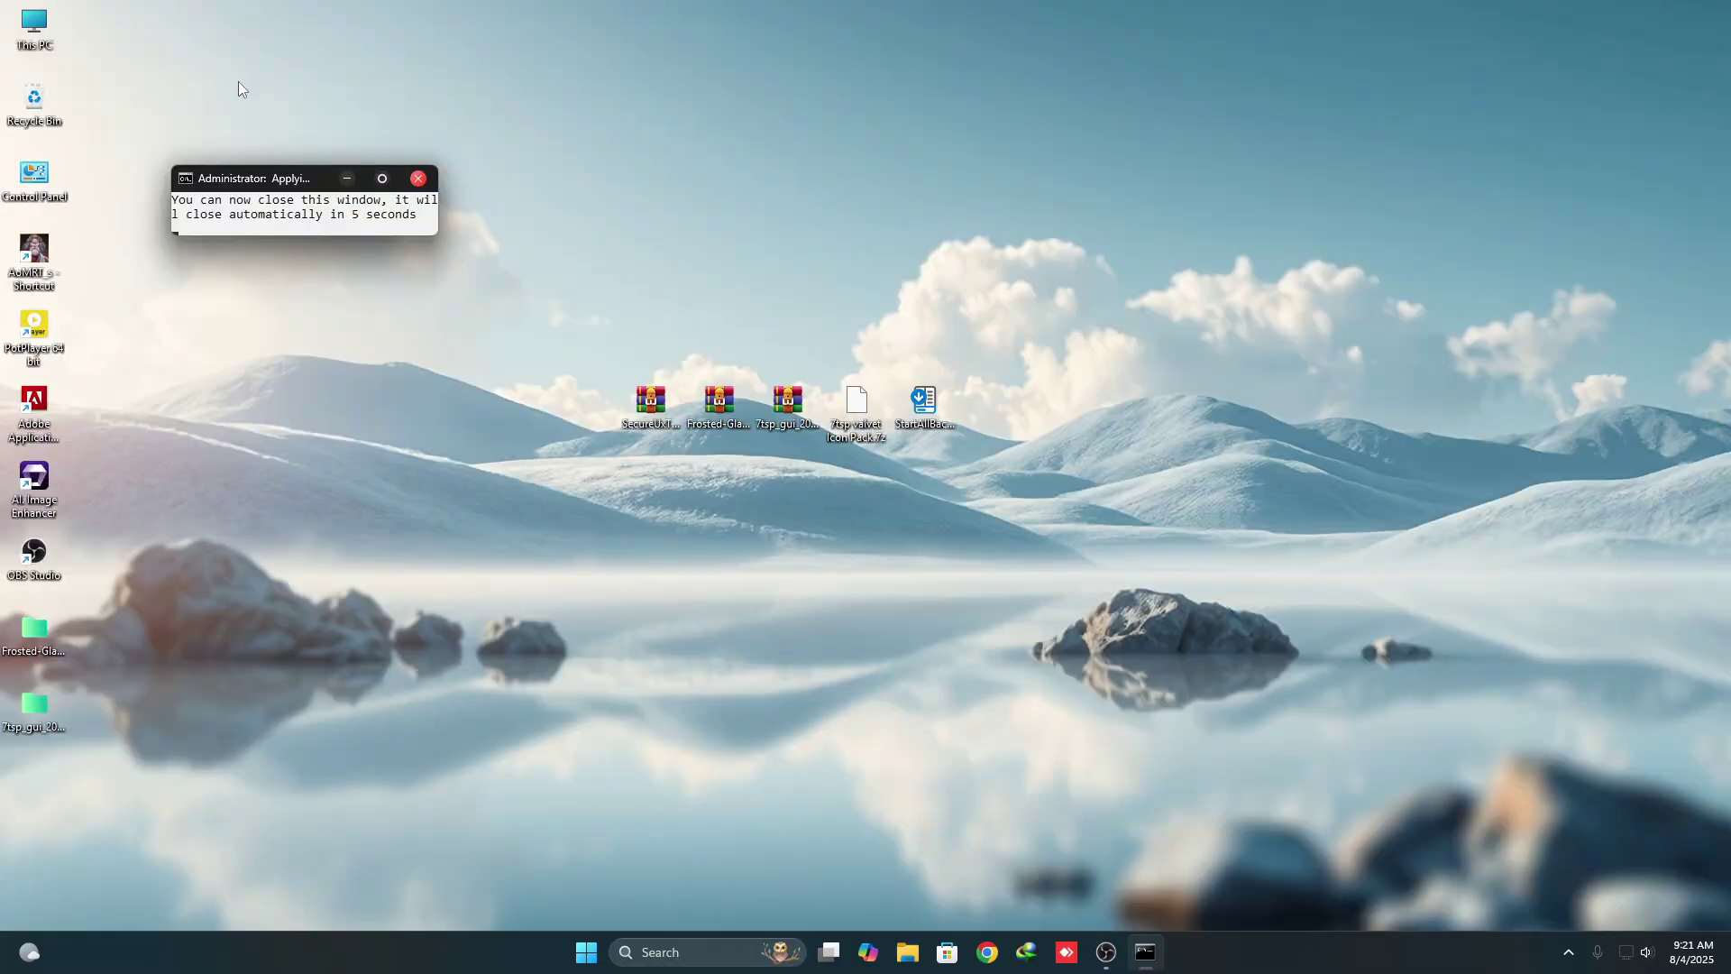
Reopen This PC and go into Local Disk (C:) to see the blurred window
double_click(34, 27)
left_click_drag(931, 158, 979, 111)
double_click(587, 216)
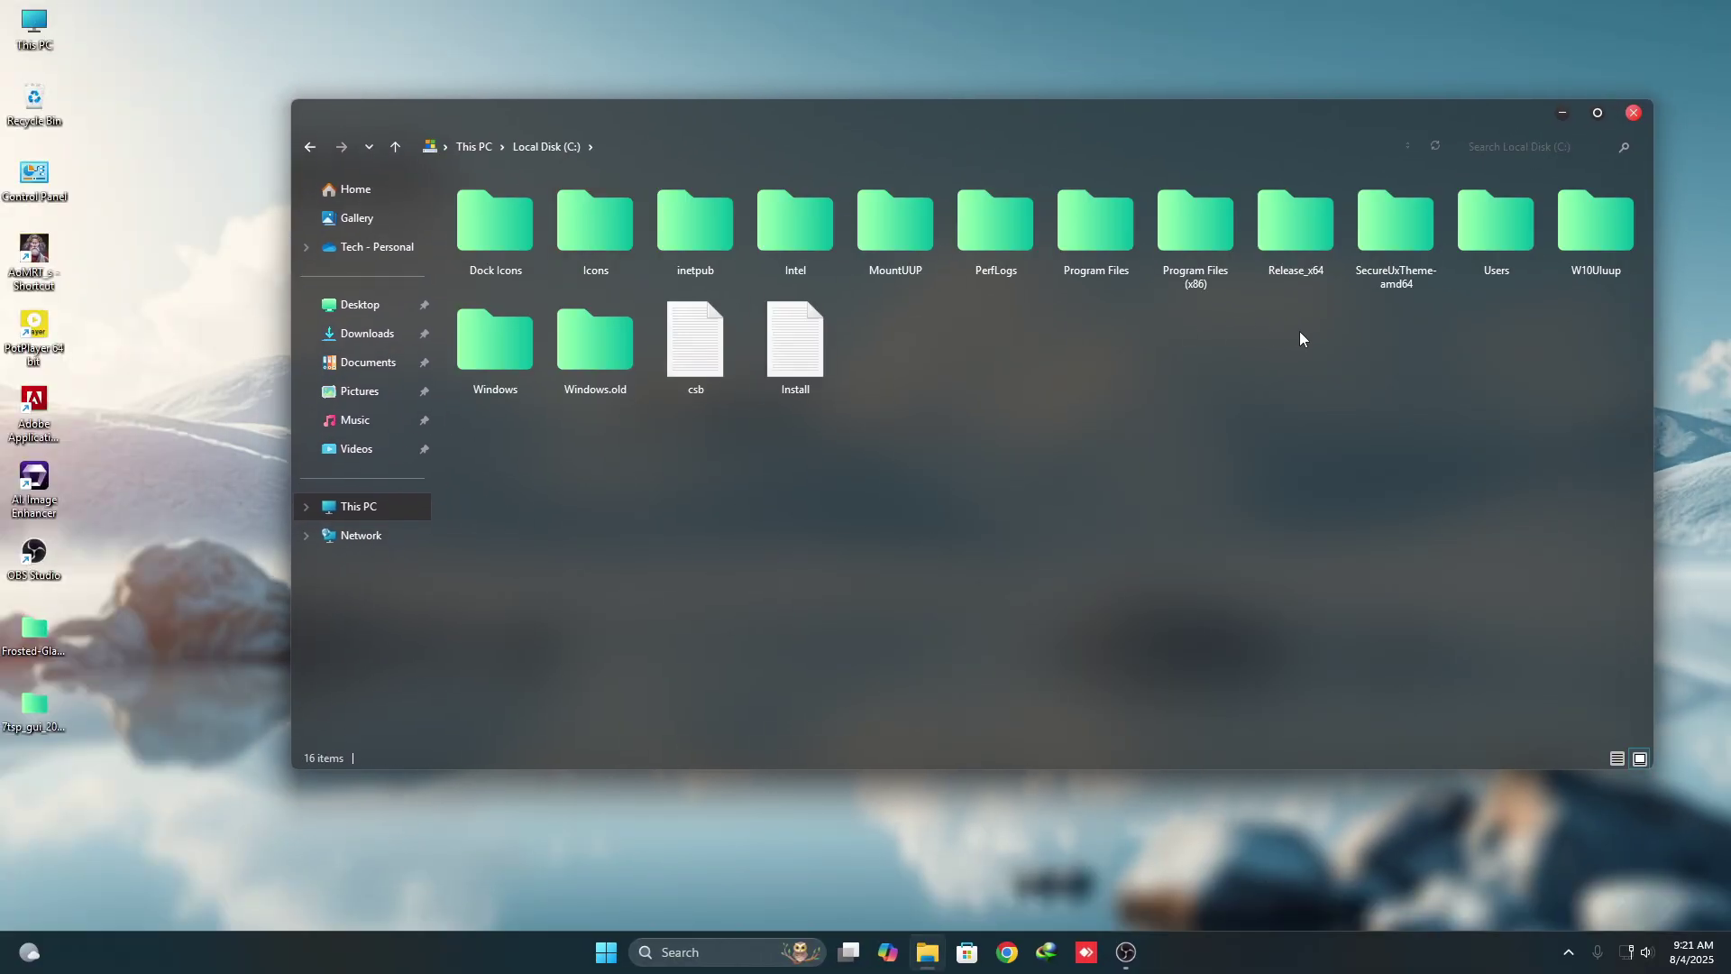
Open config.ini from Release_x64 > Release in Notepad
double_click(1305, 240)
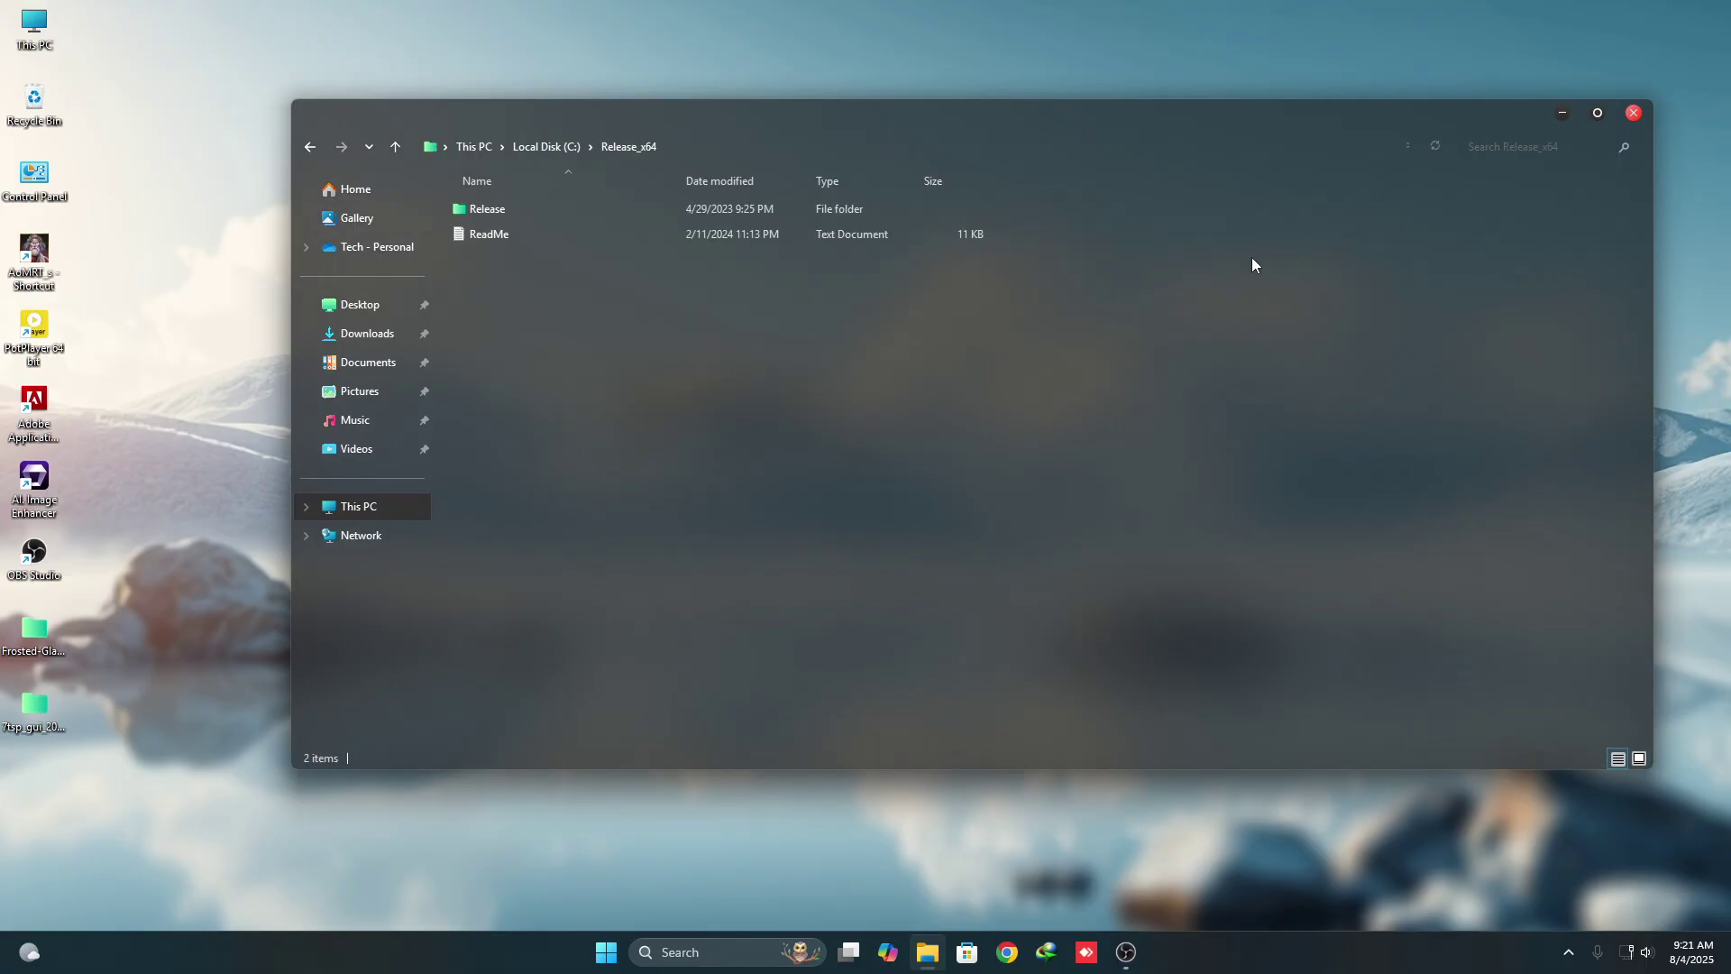
double_click(485, 211)
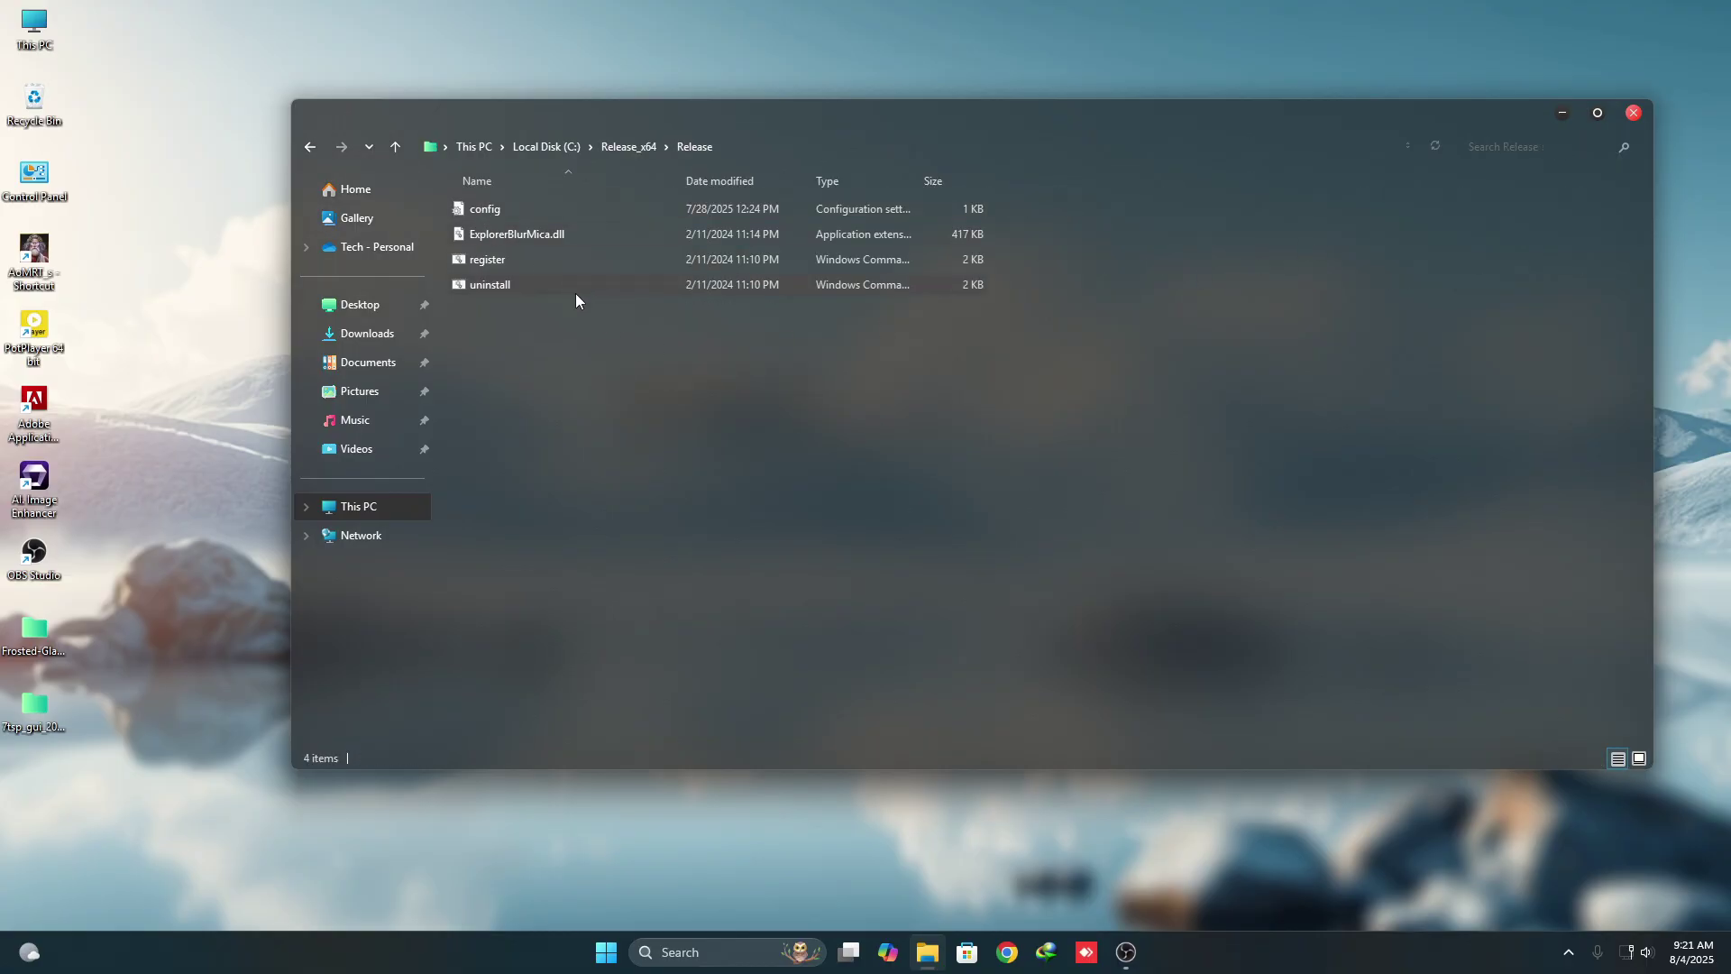
double_click(486, 210)
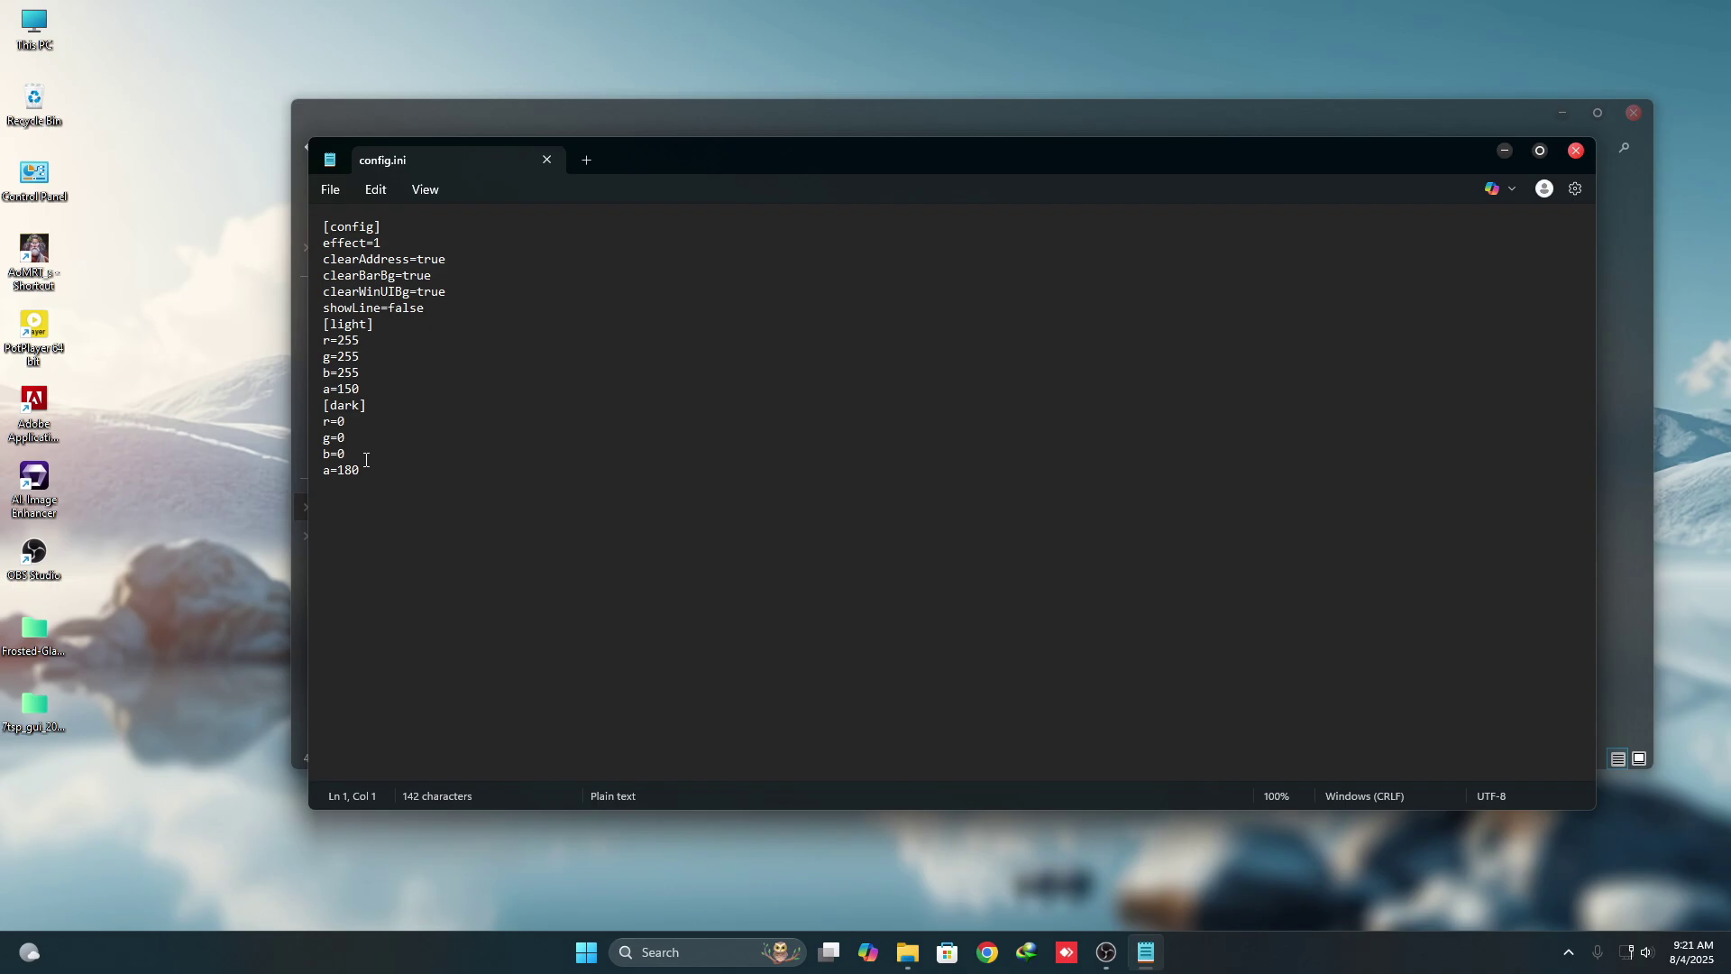
Change the [dark] alpha from a=180 to a=120, save, and close Notepad and Explorer
left_click_drag(348, 475, 376, 470)
type("20")
left_click(332, 192)
left_click(359, 363)
left_click(1576, 150)
left_click(1633, 112)
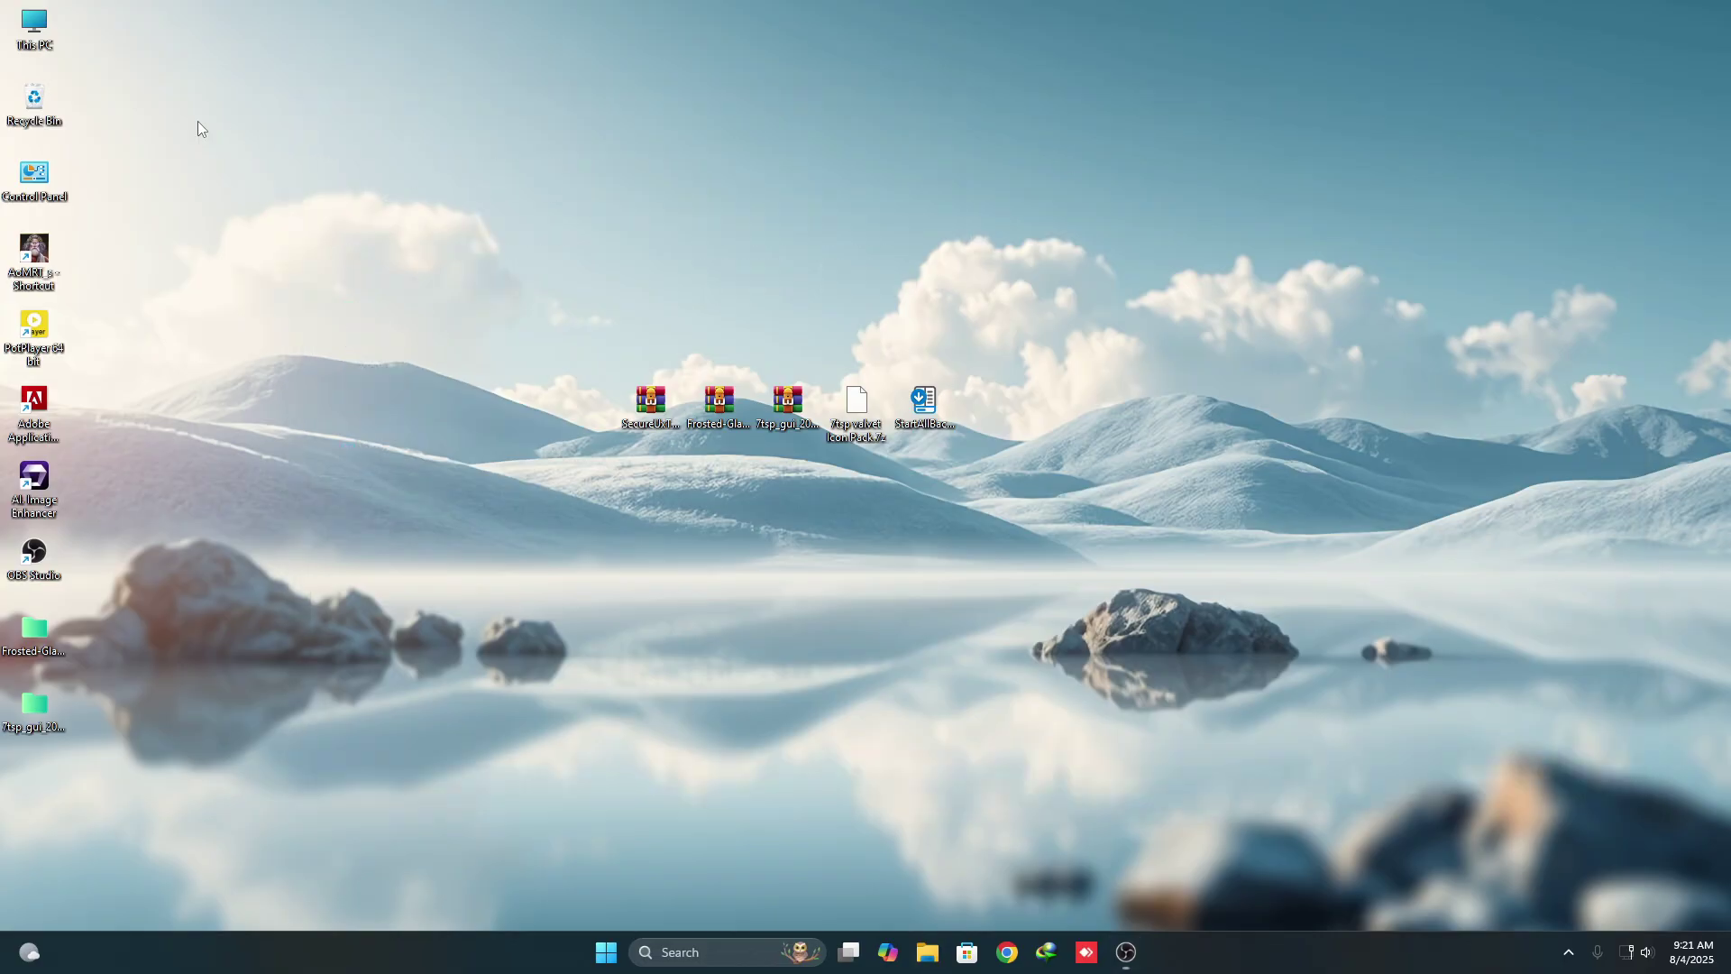
Open This PC from the desktop to view the six drives with the lighter blur
double_click(37, 29)
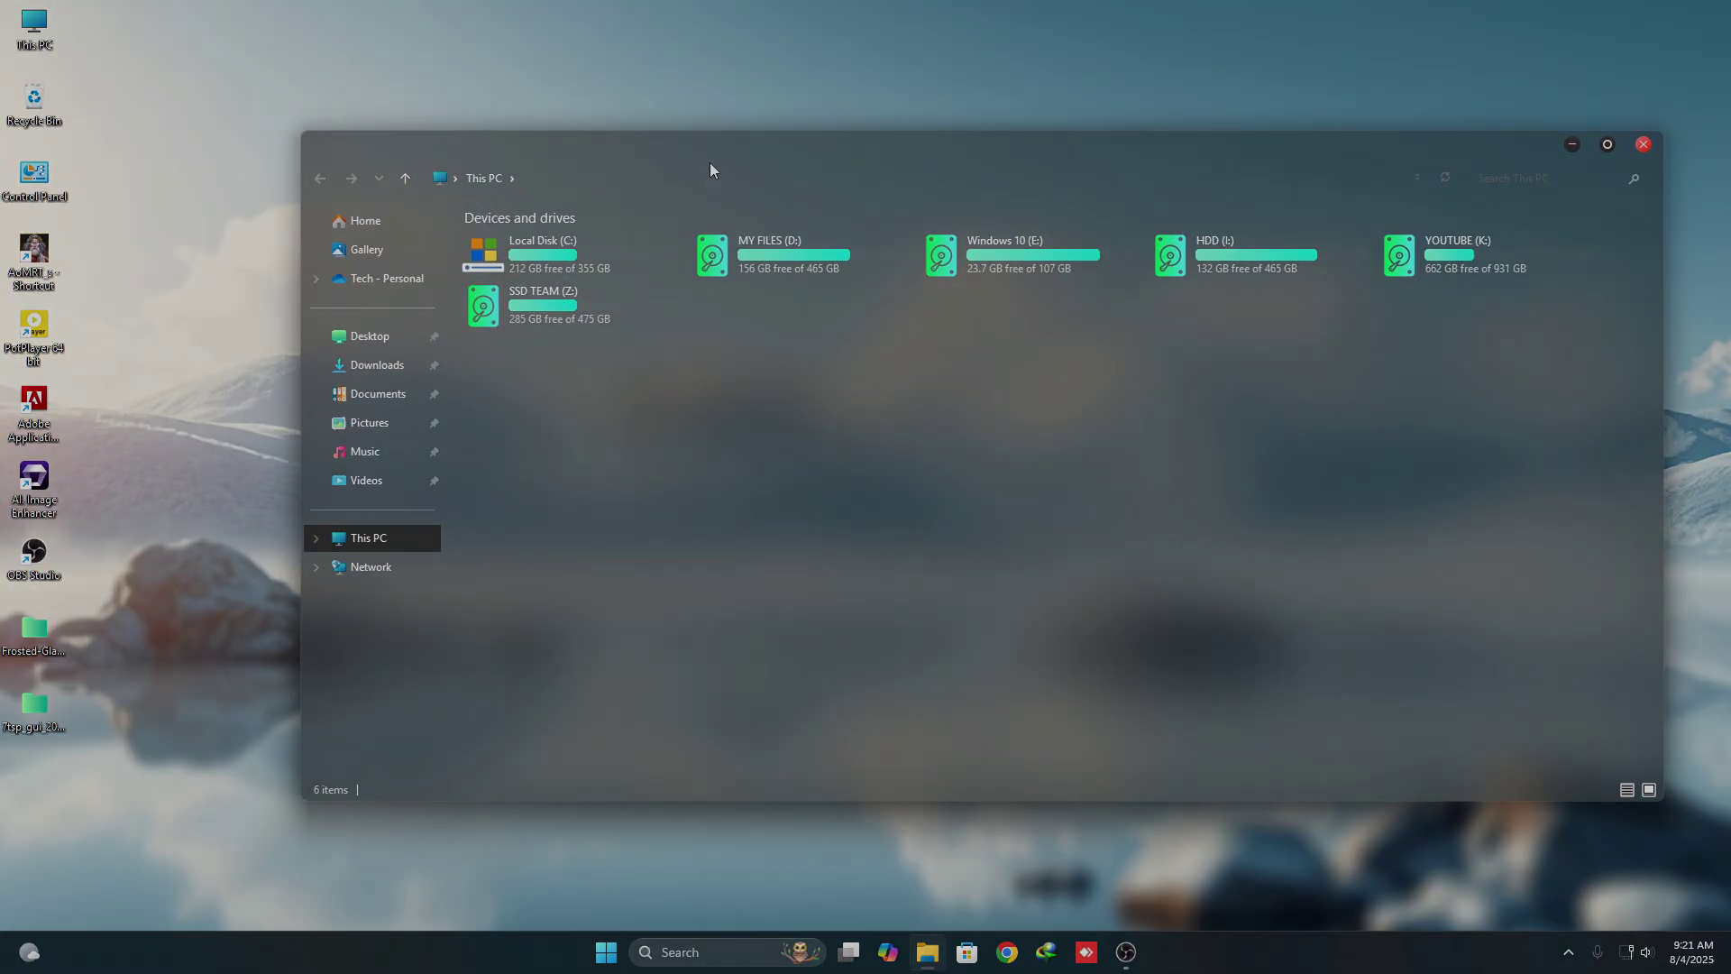